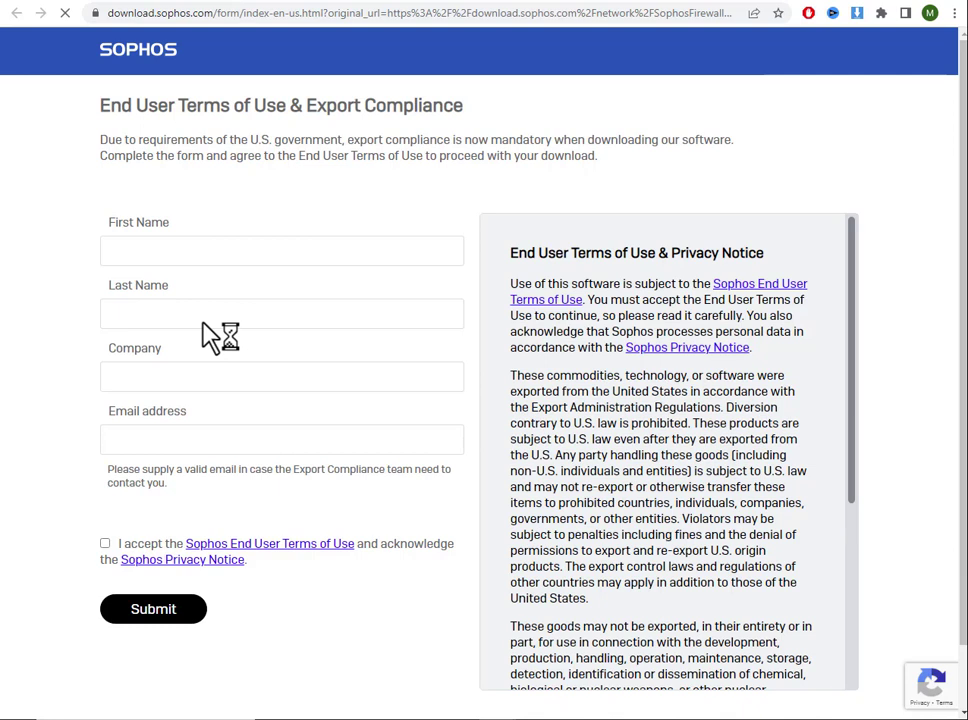
Step: Accept the terms of use and enter the first and last name in the compliance form
left_click(105, 543)
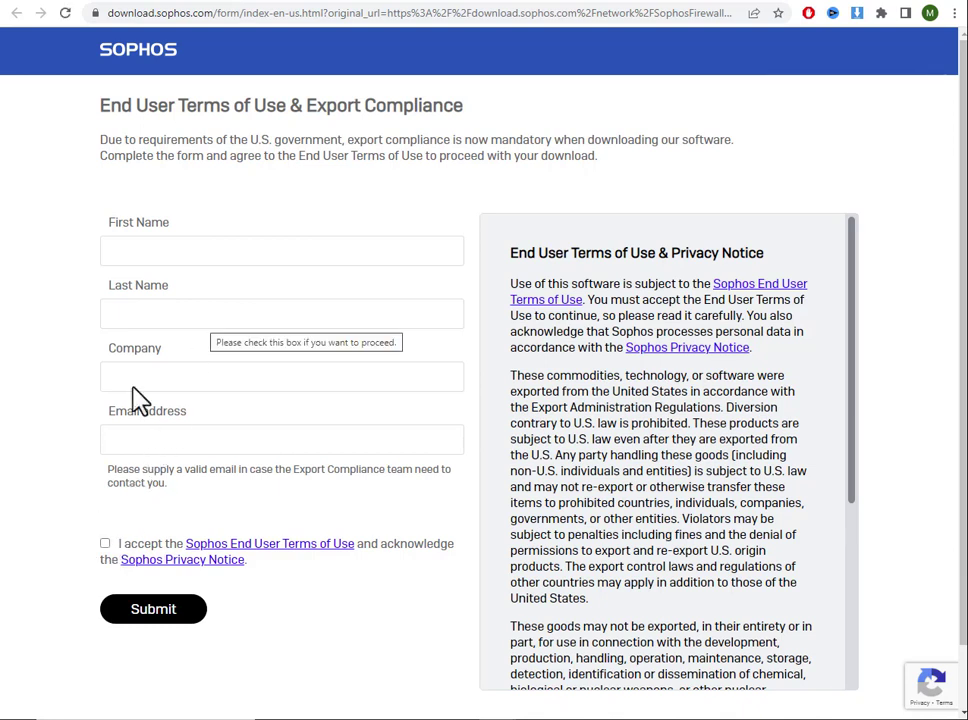
left_click(190, 250)
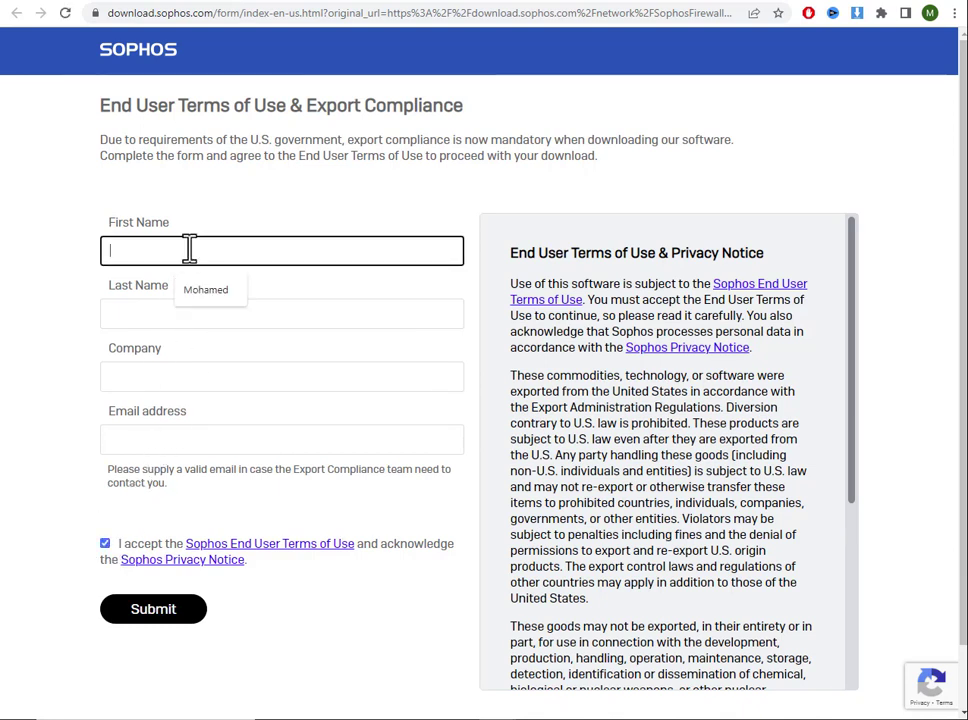
type("Mohame")
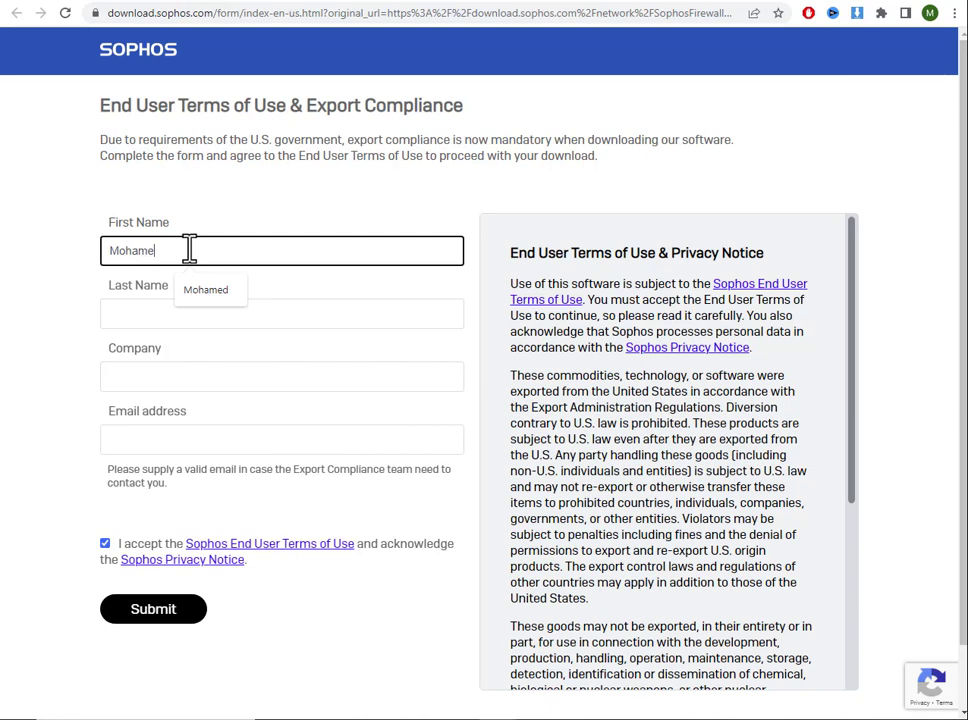
type("d")
key("Tab")
type("Mo")
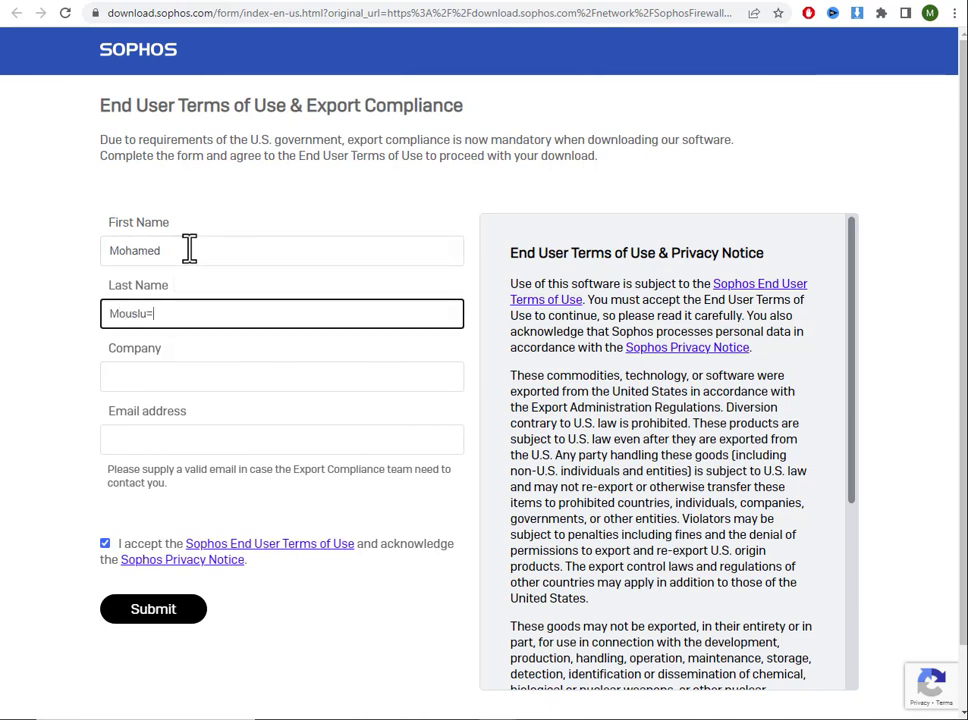
key("BackSpace")
type("y")
key("Tab")
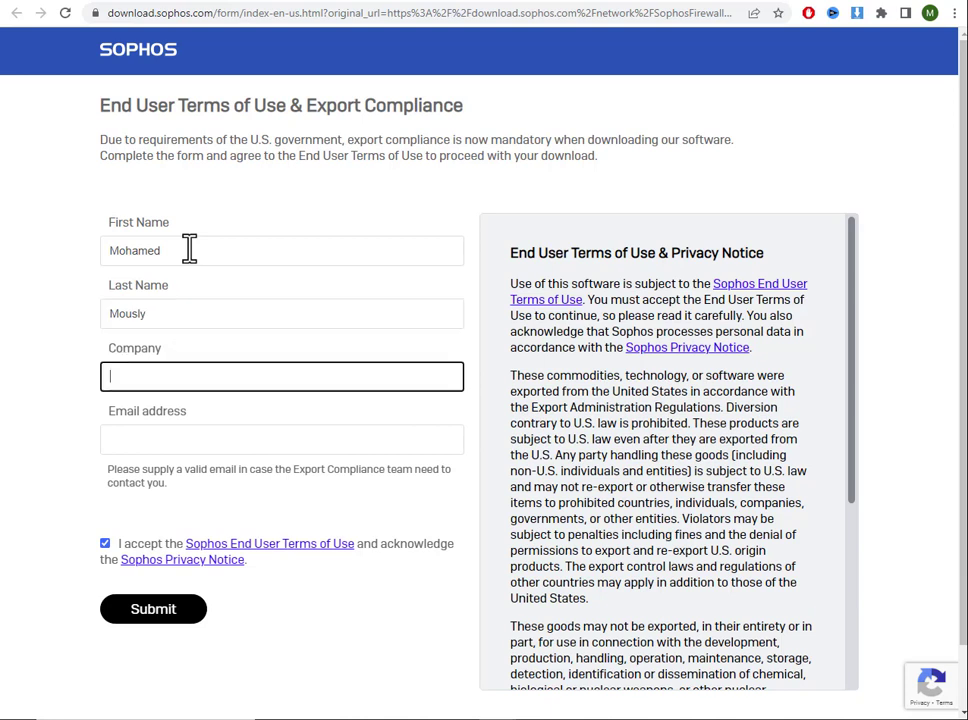
Step: Autofill the company and e-mail, submit, and open the VI-19.5.1_MR-1.HYV-278.zip download's options
type("M")
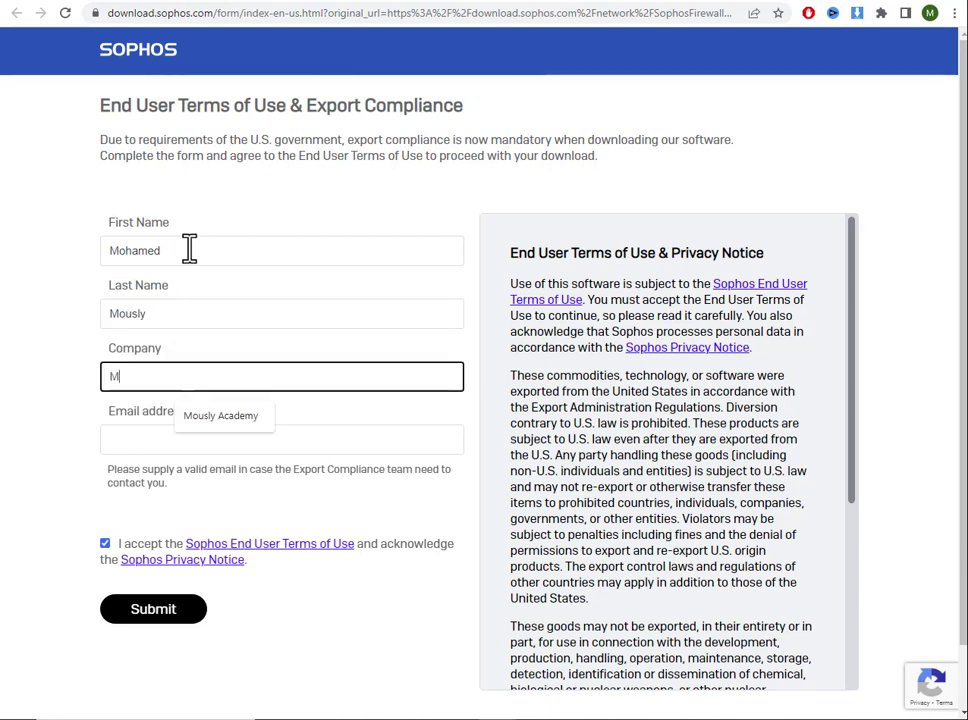
key("Down")
key("Tab")
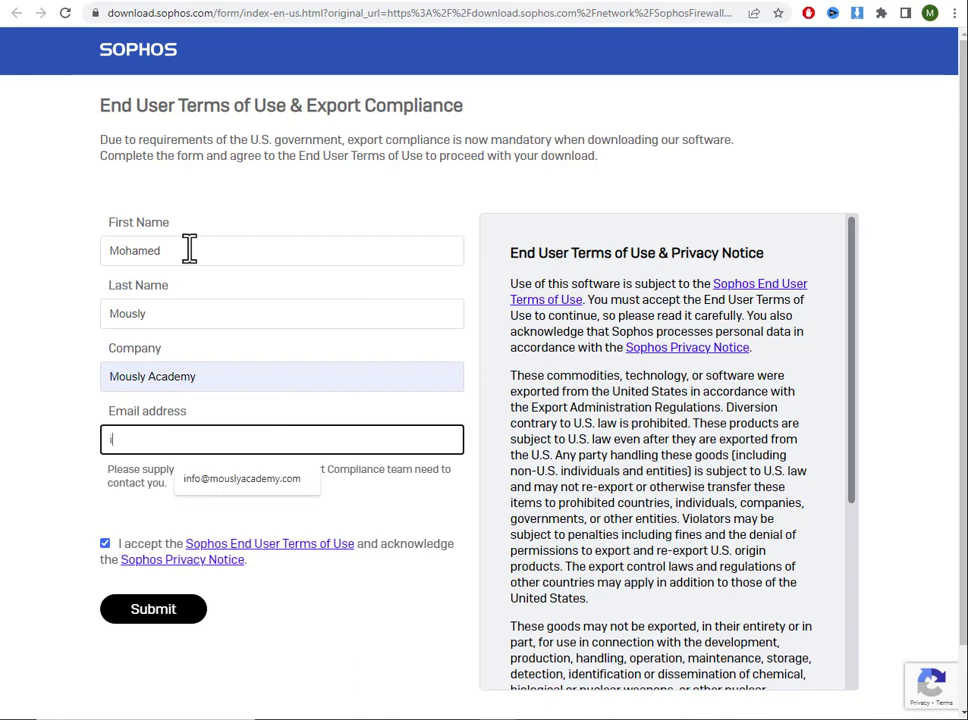
left_click(215, 480)
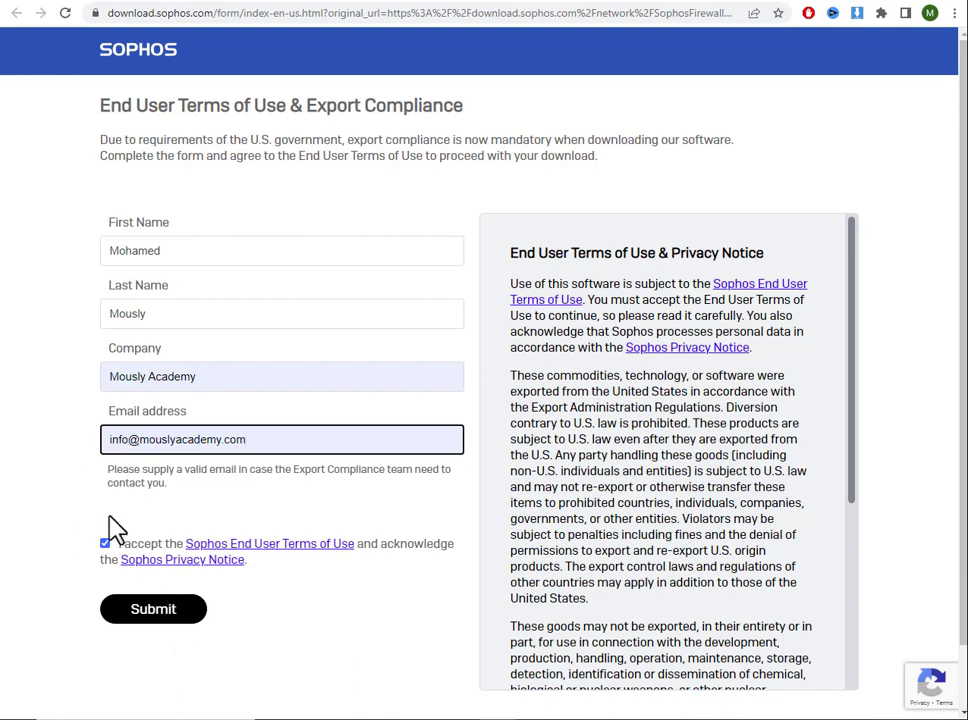
left_click(161, 612)
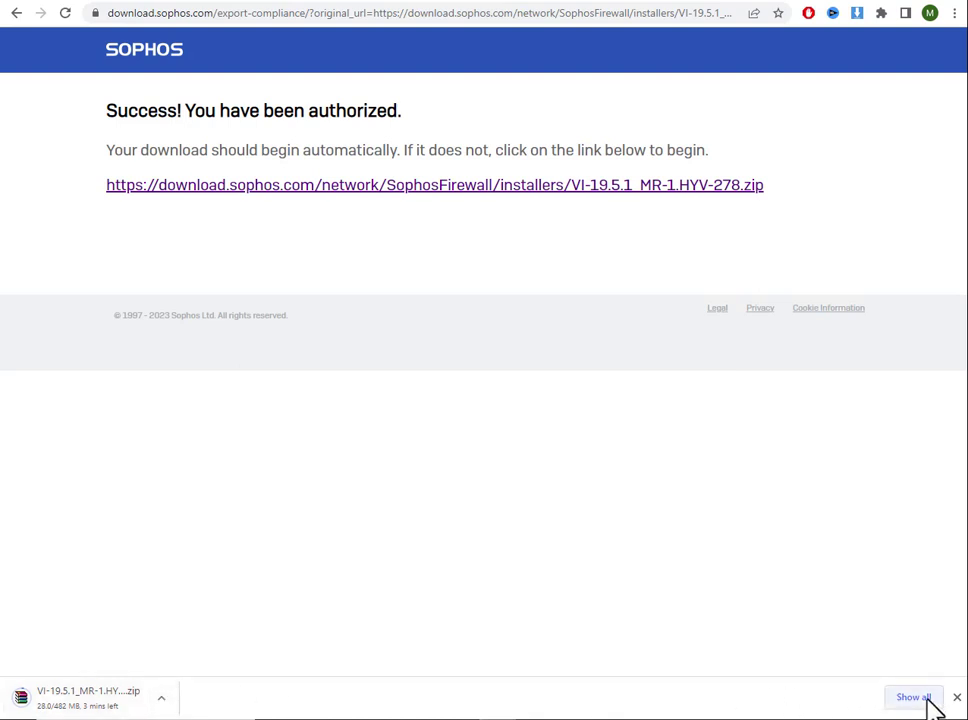
left_click(162, 700)
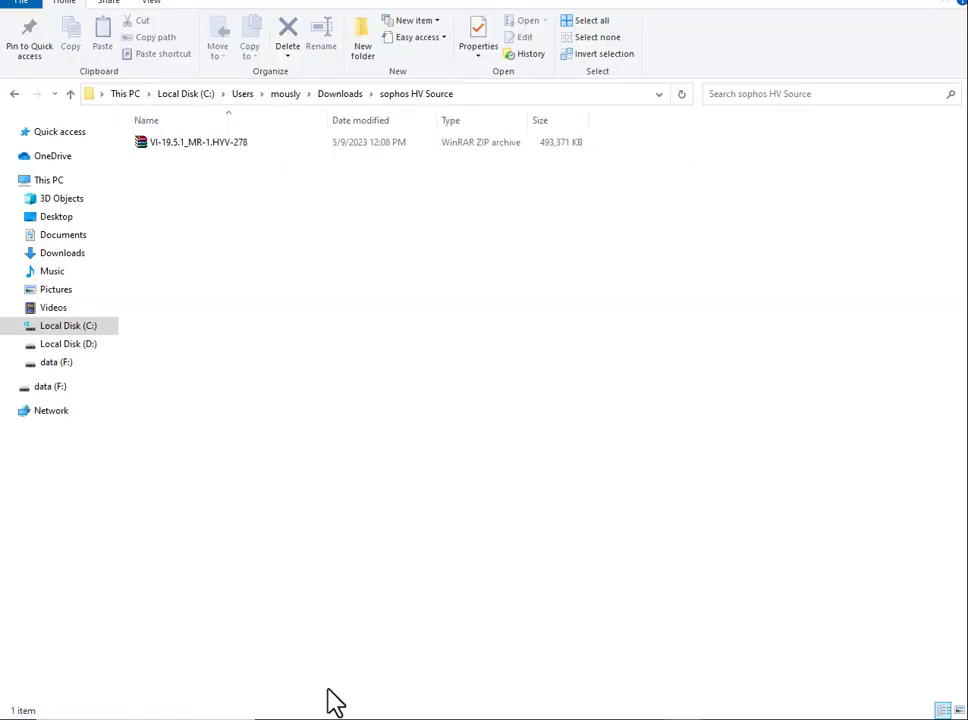
Step: Extract the Sophos zip into a VI-19.5.1_MR-1.HYV-278 folder holding AUXILIARY-DISK and PRIMARY-DISK
left_click(190, 143)
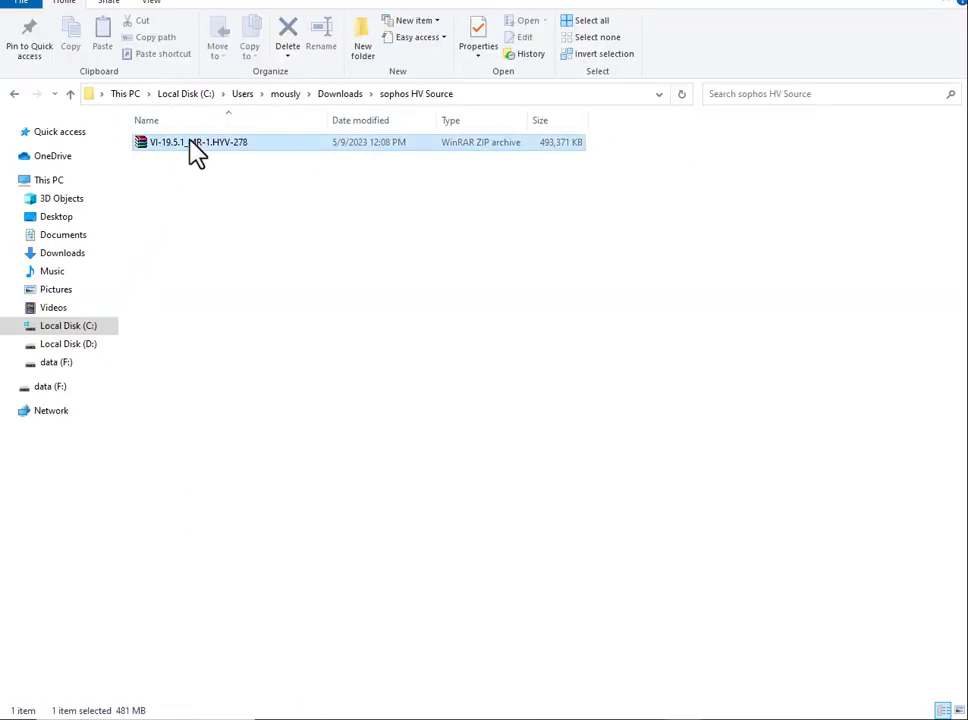
right_click(184, 146)
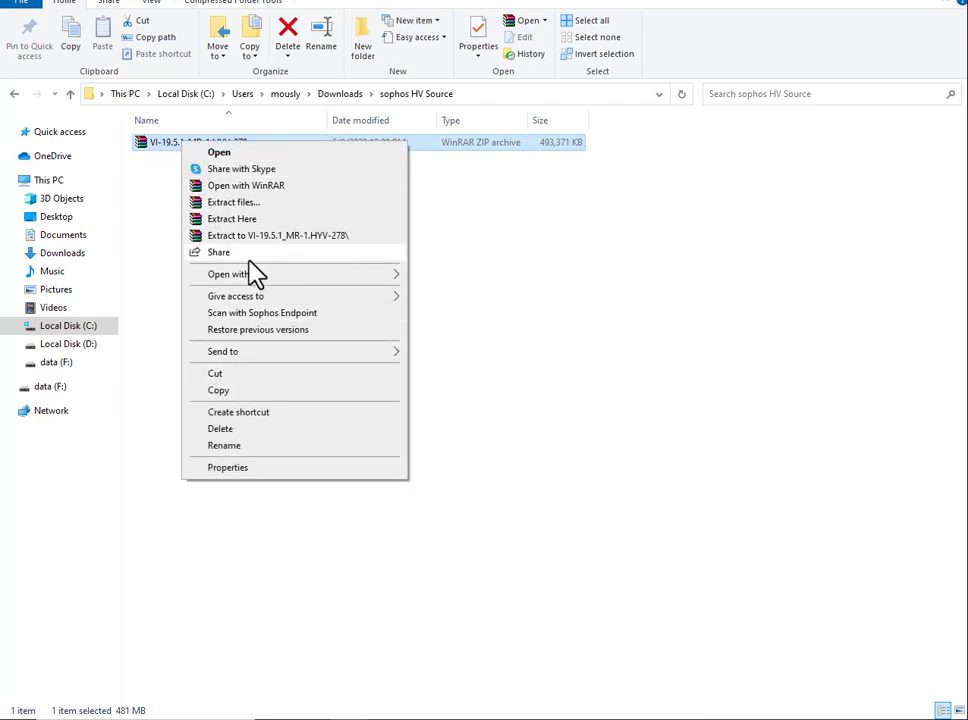
left_click(277, 236)
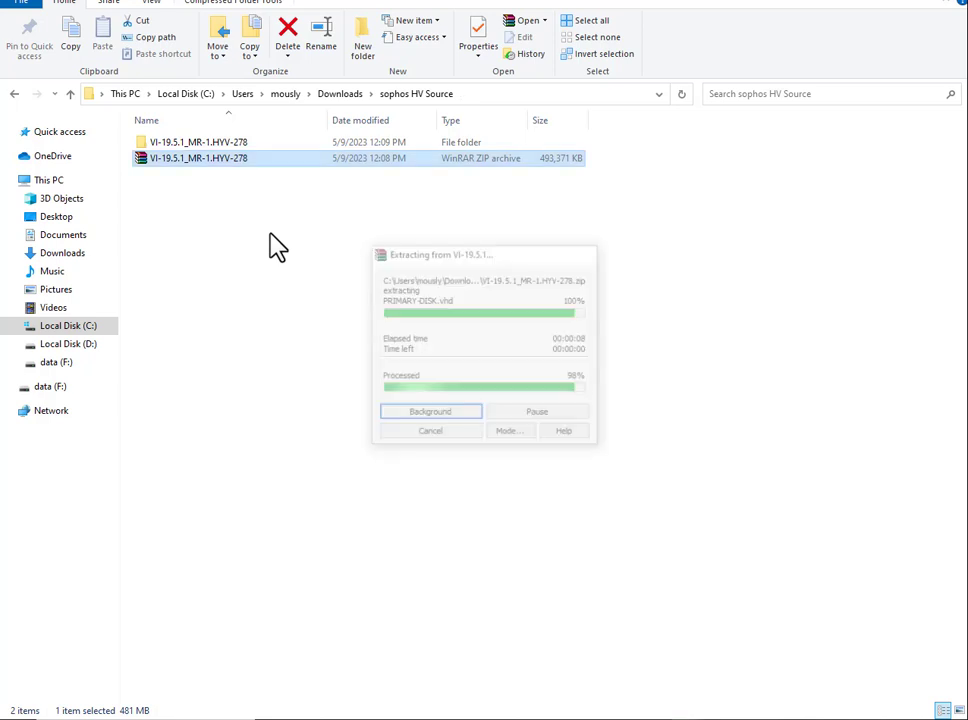
double_click(200, 146)
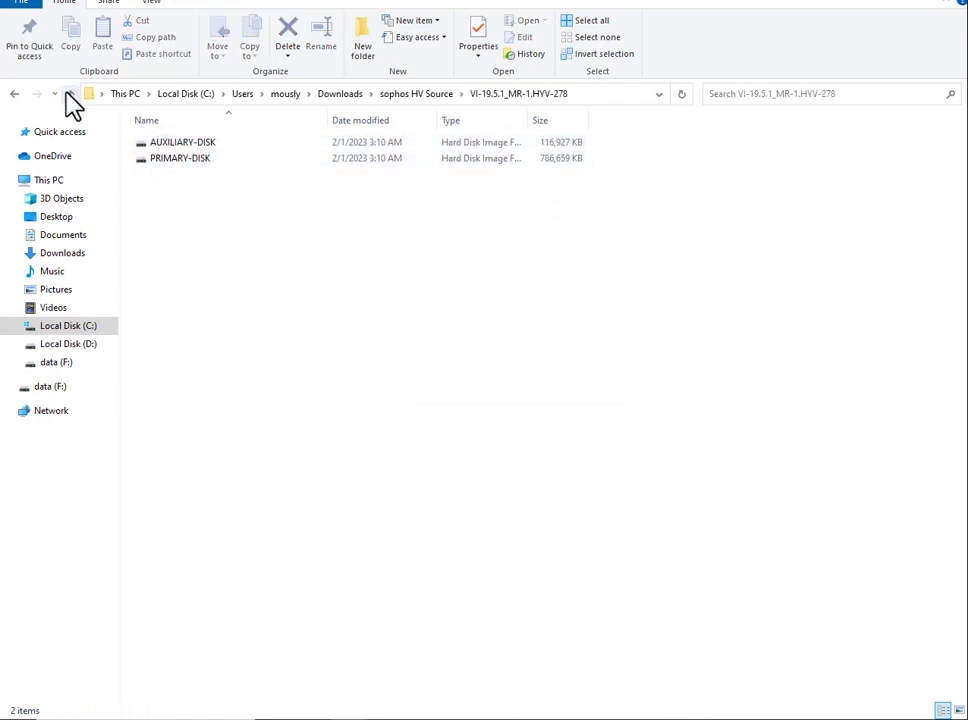
Step: Return to the sophos HV Source folder and copy the extracted VI-19.5.1_MR-1.HYV-278 folder
left_click(68, 93)
right_click(182, 146)
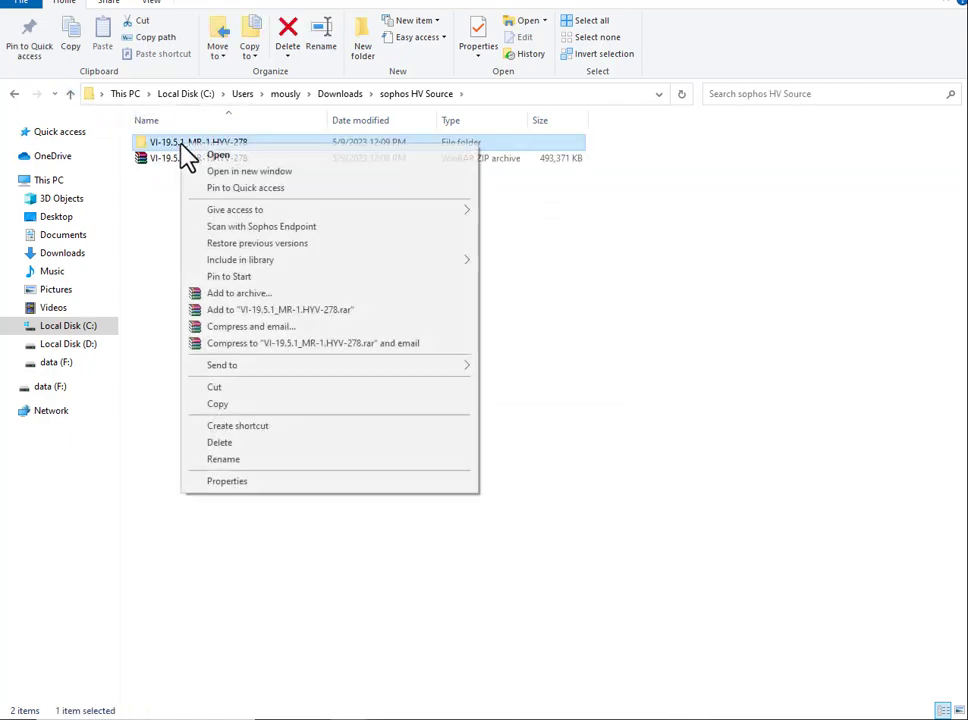
left_click(238, 404)
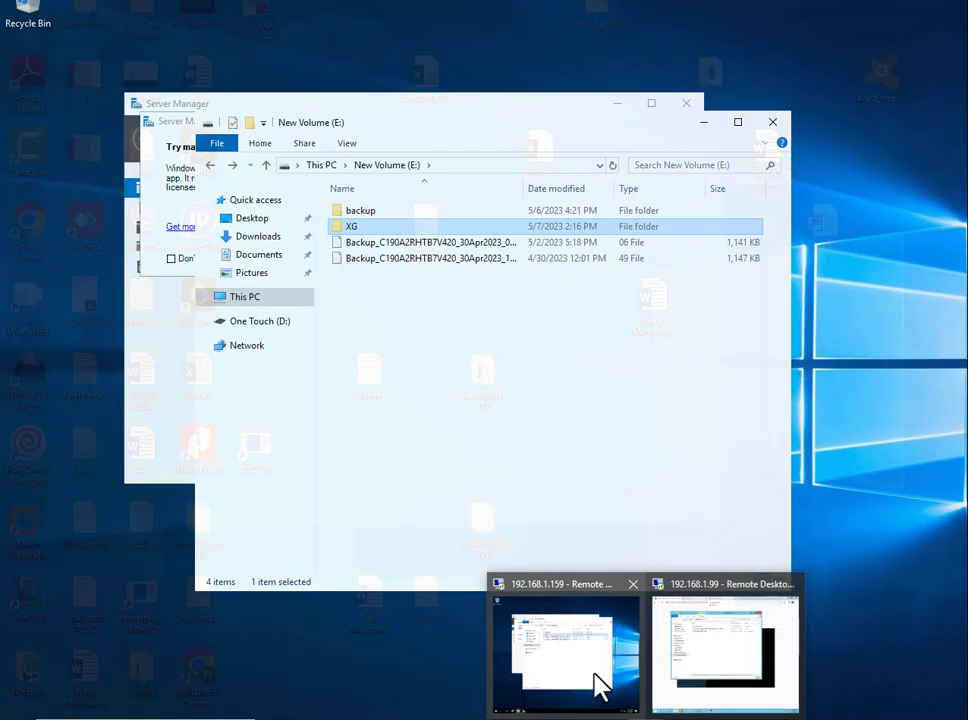
Step: On the remote server, paste the VI-19.5.1_MR-1.HYV-278 folder into the root of New Volume (E:)
left_click(598, 687)
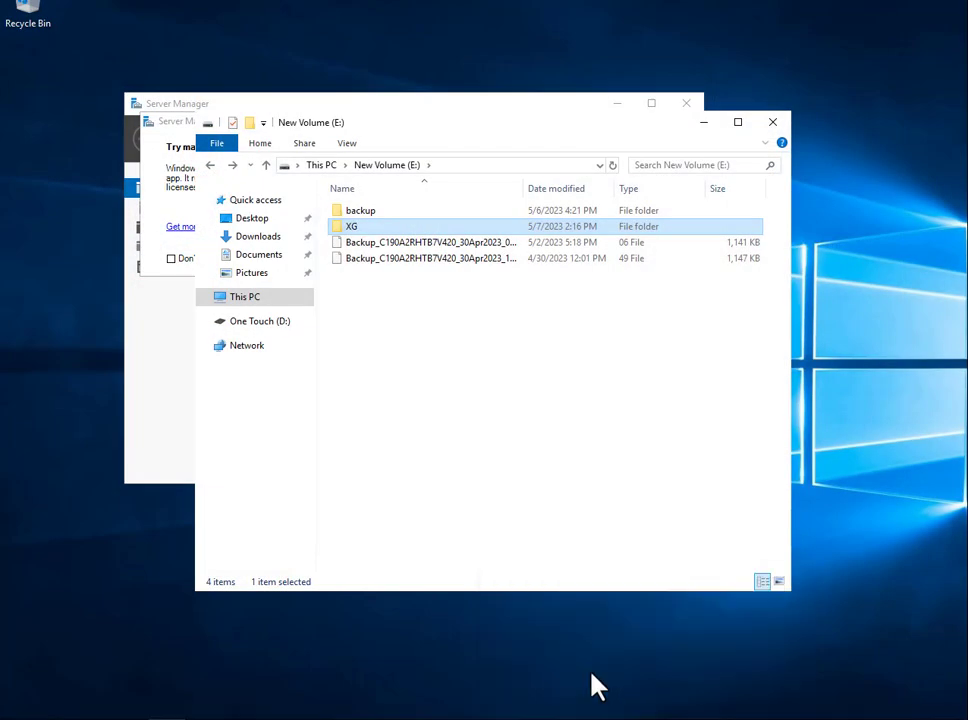
left_click(267, 166)
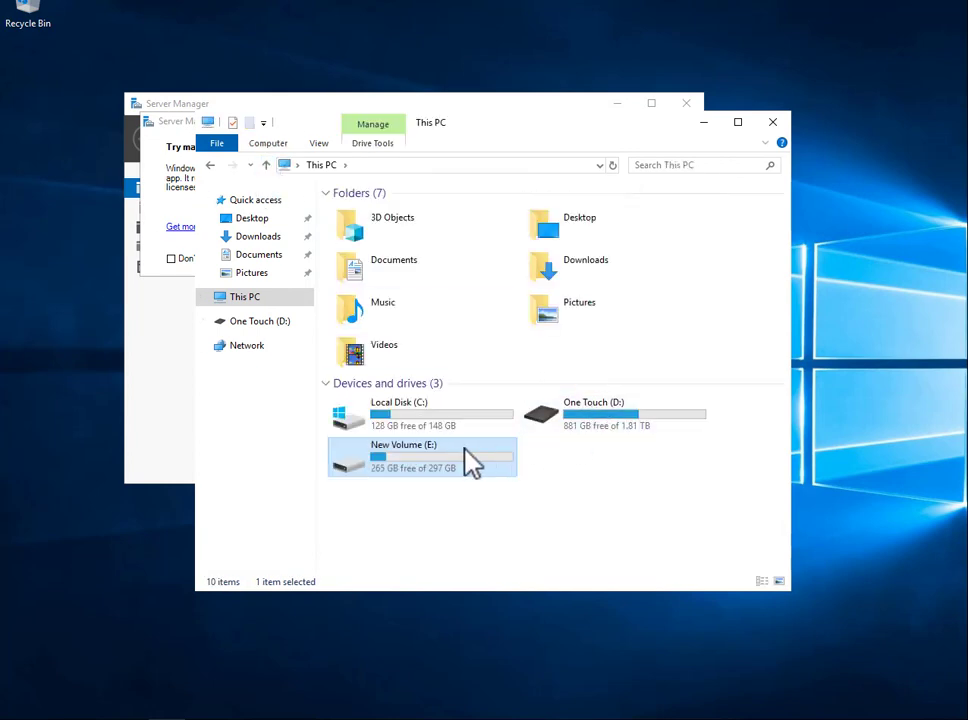
left_click(473, 462)
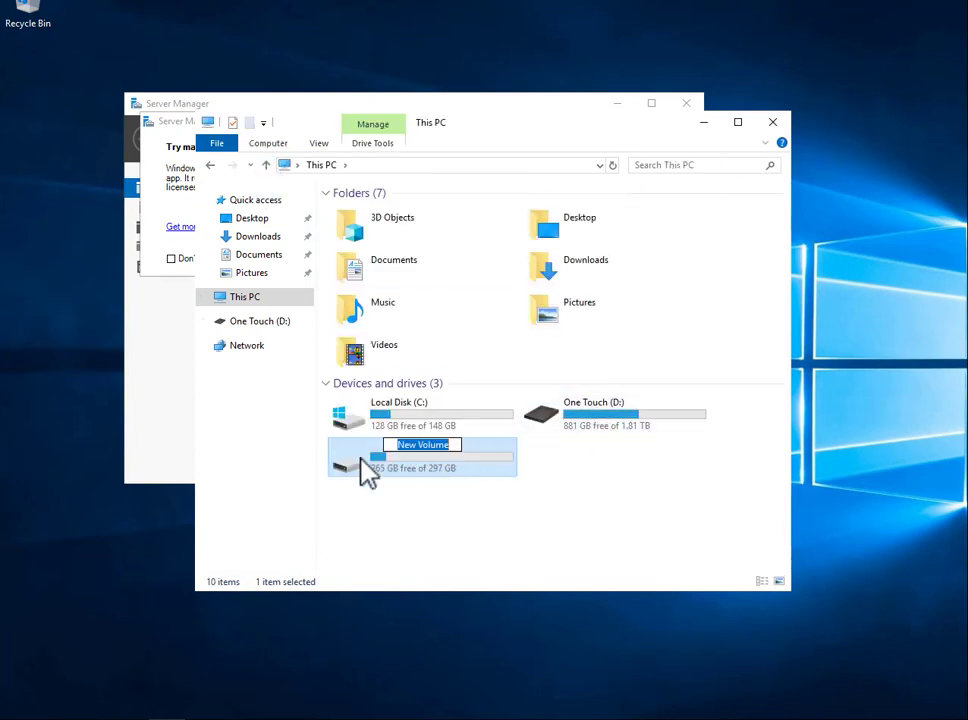
double_click(363, 471)
right_click(420, 458)
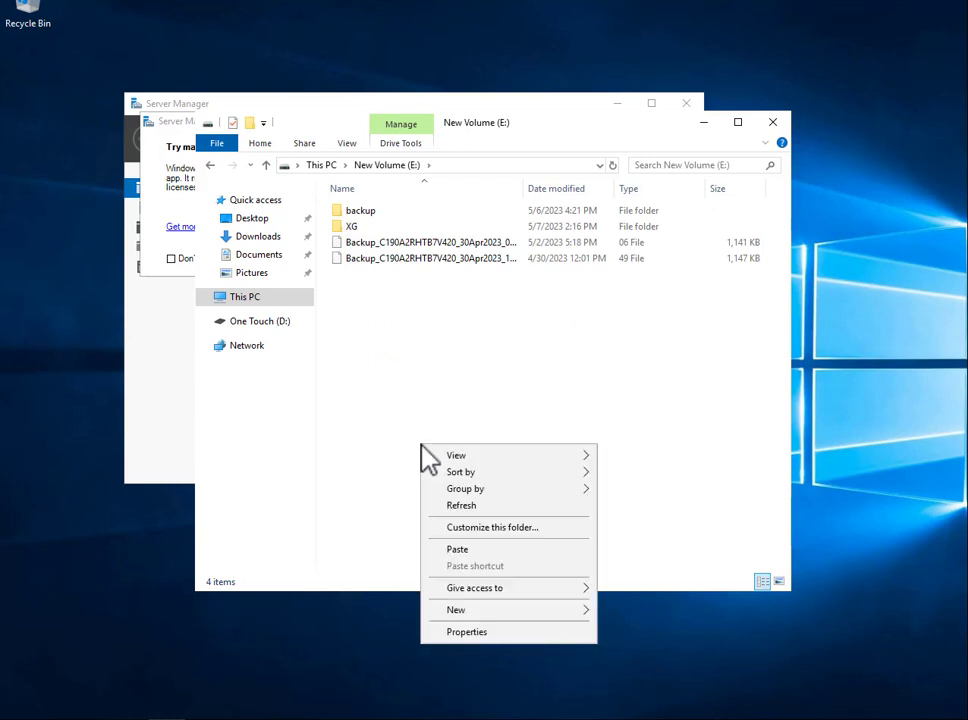
left_click(464, 548)
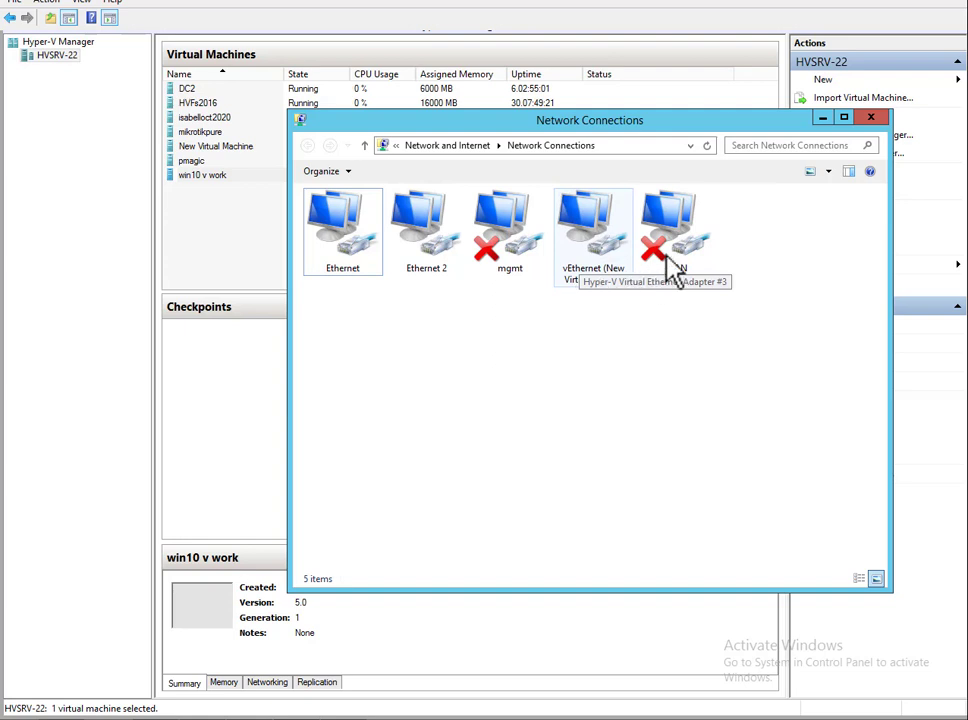
Step: Review the mgmt, WAN, Ethernet and Ethernet 2 adapters, then return to Hyper-V Manager on HVSRV-22
left_click(510, 238)
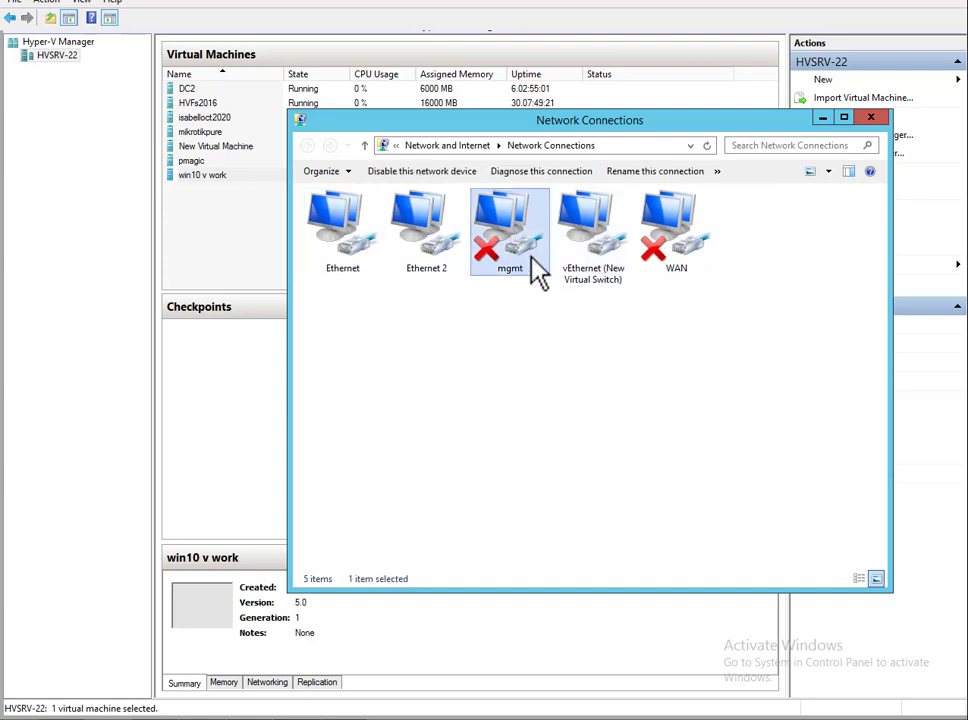
left_click(667, 275)
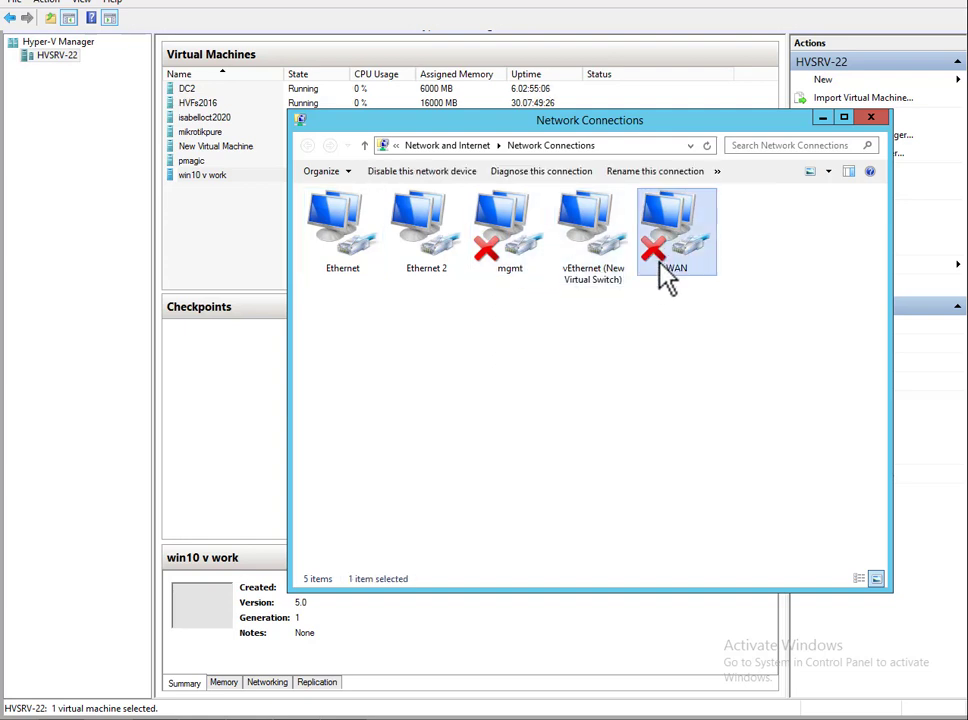
left_click(355, 280)
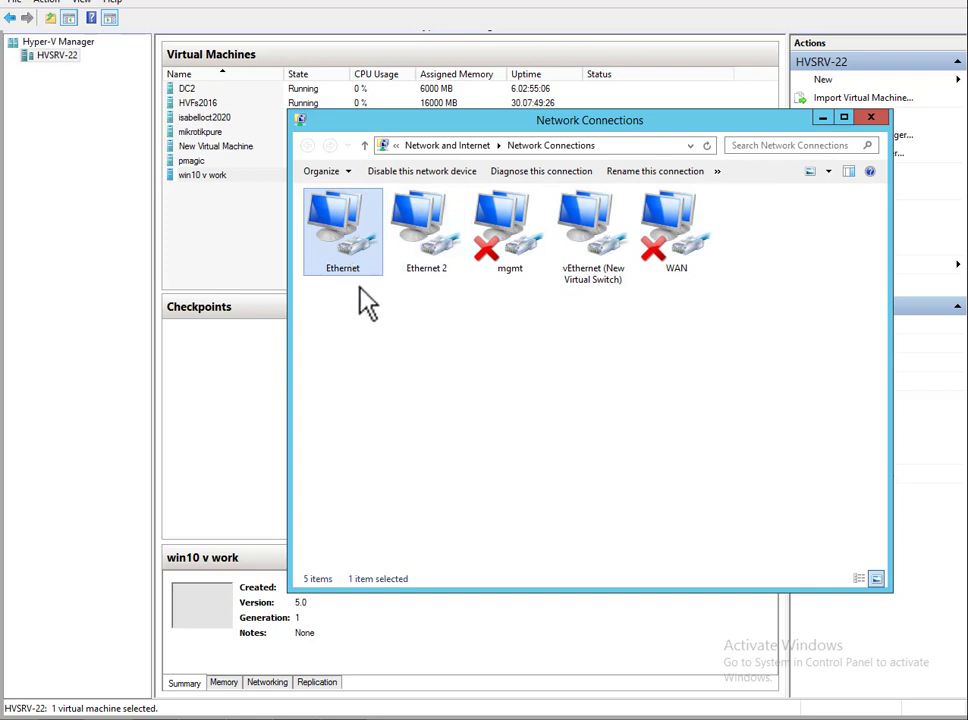
left_click(420, 272)
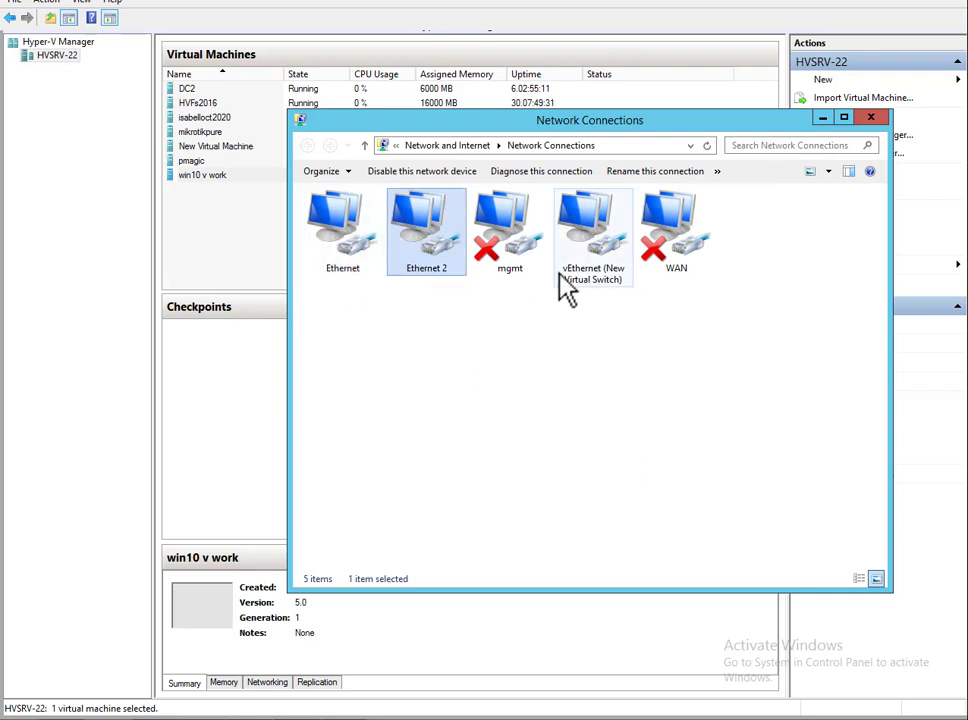
left_click(341, 262)
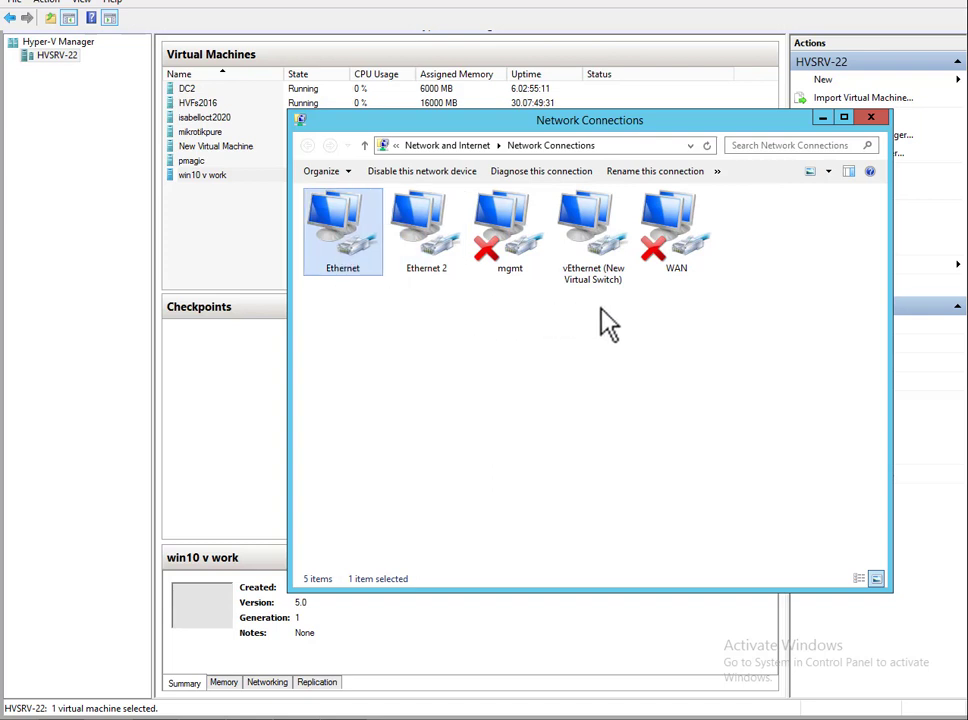
left_click(277, 268)
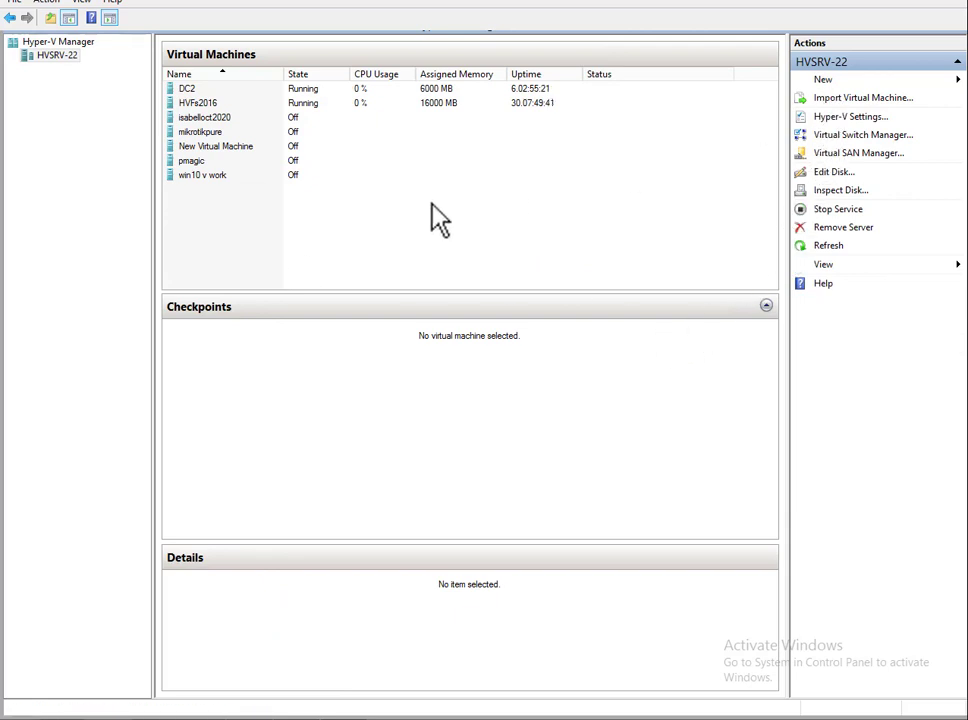
Step: Start a new virtual machine named XG, stored in the default location
left_click(818, 80)
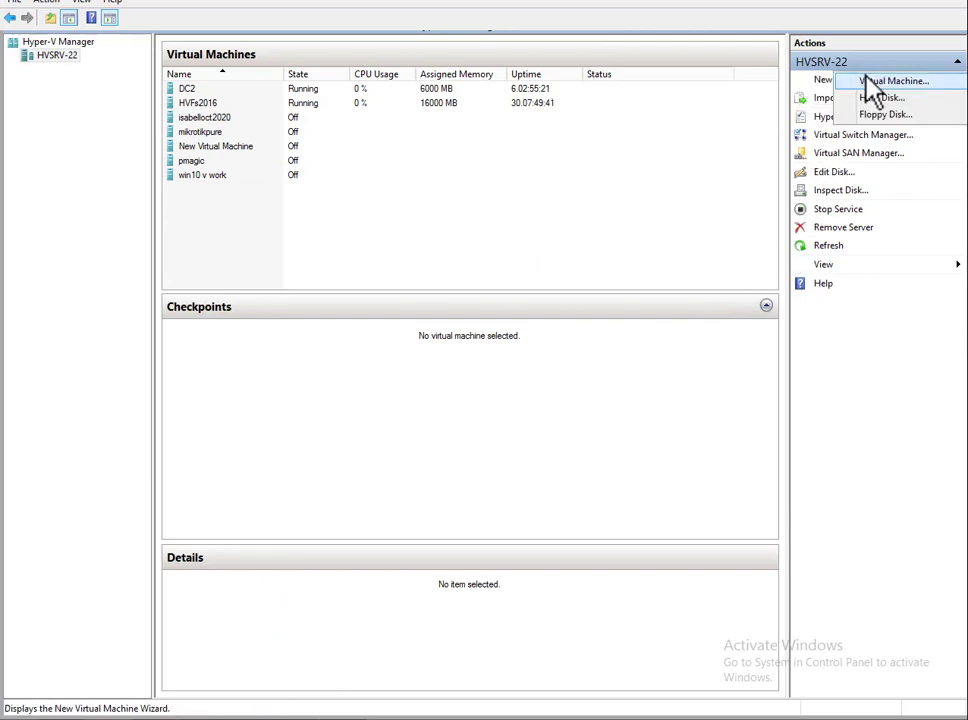
left_click(872, 82)
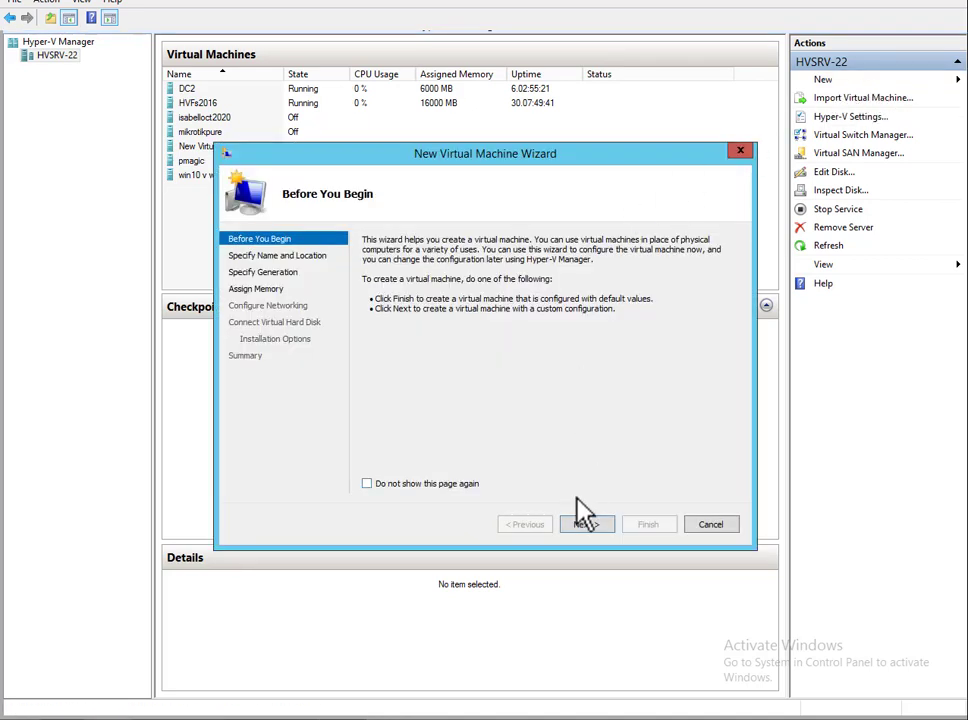
left_click(580, 525)
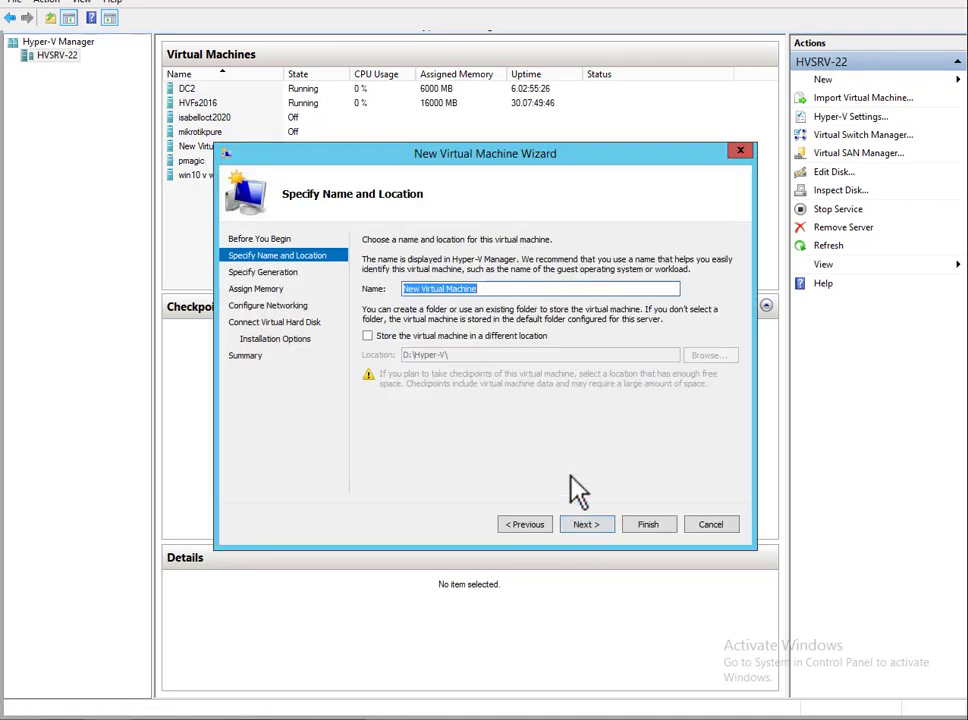
type("XG")
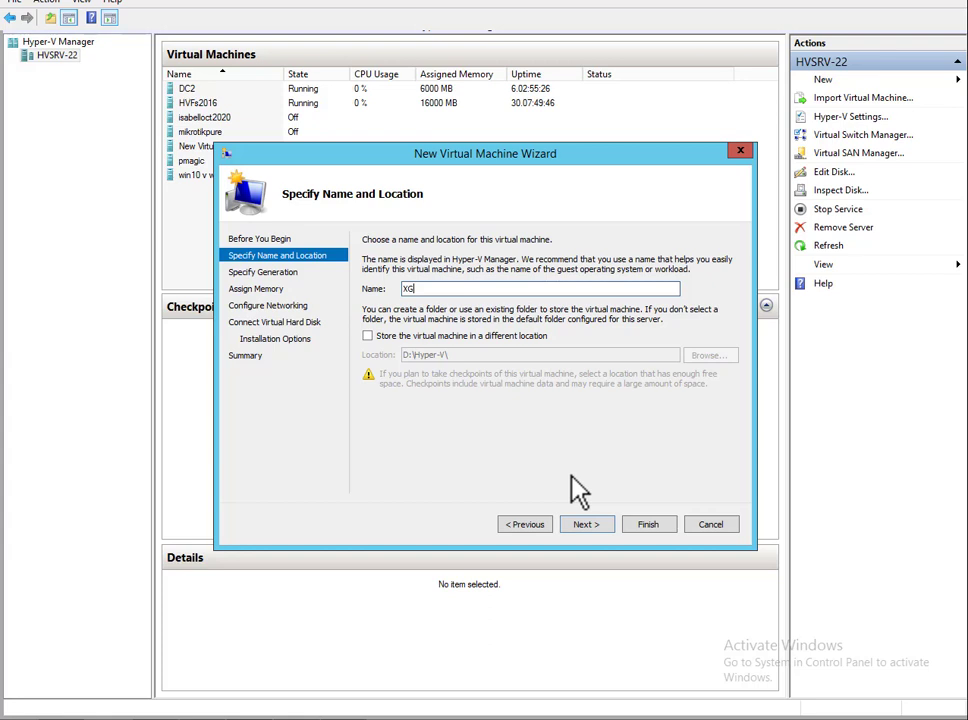
left_click(420, 338)
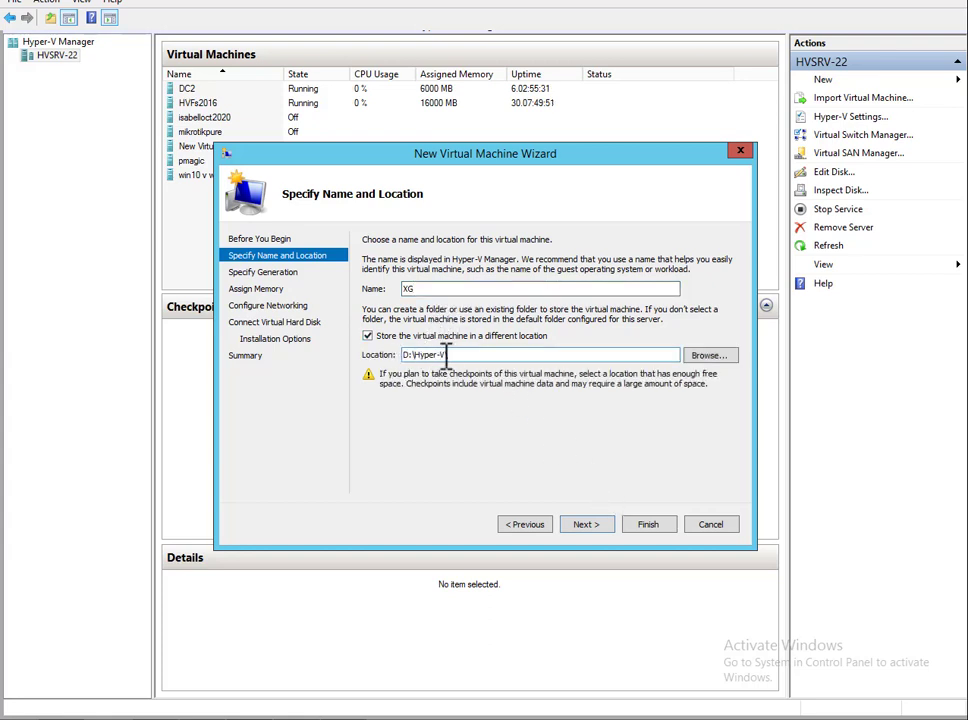
left_click(437, 339)
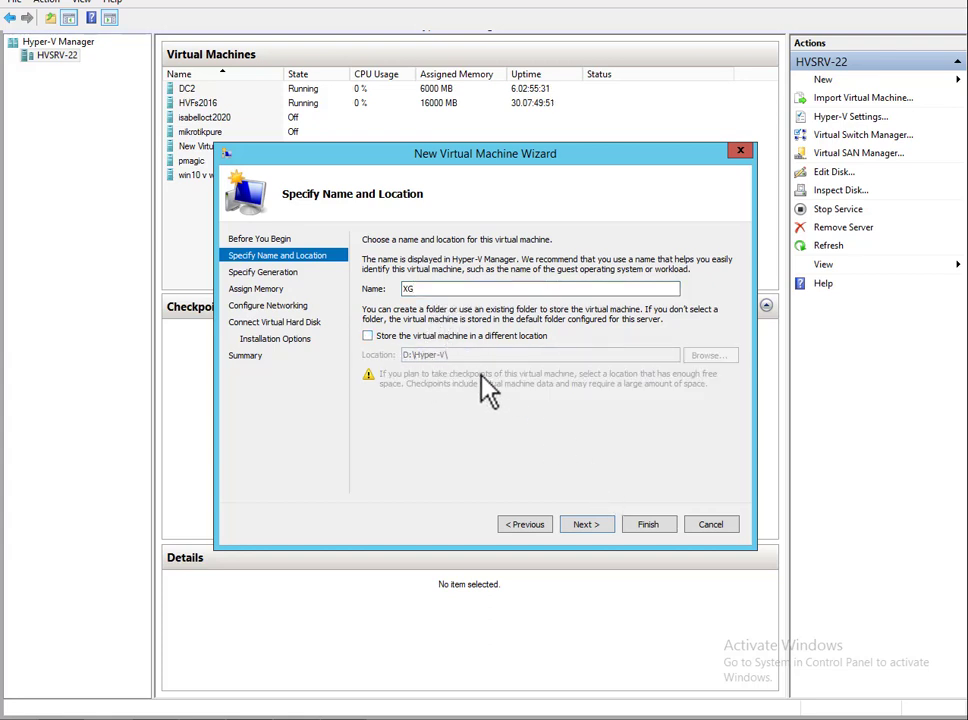
left_click(588, 525)
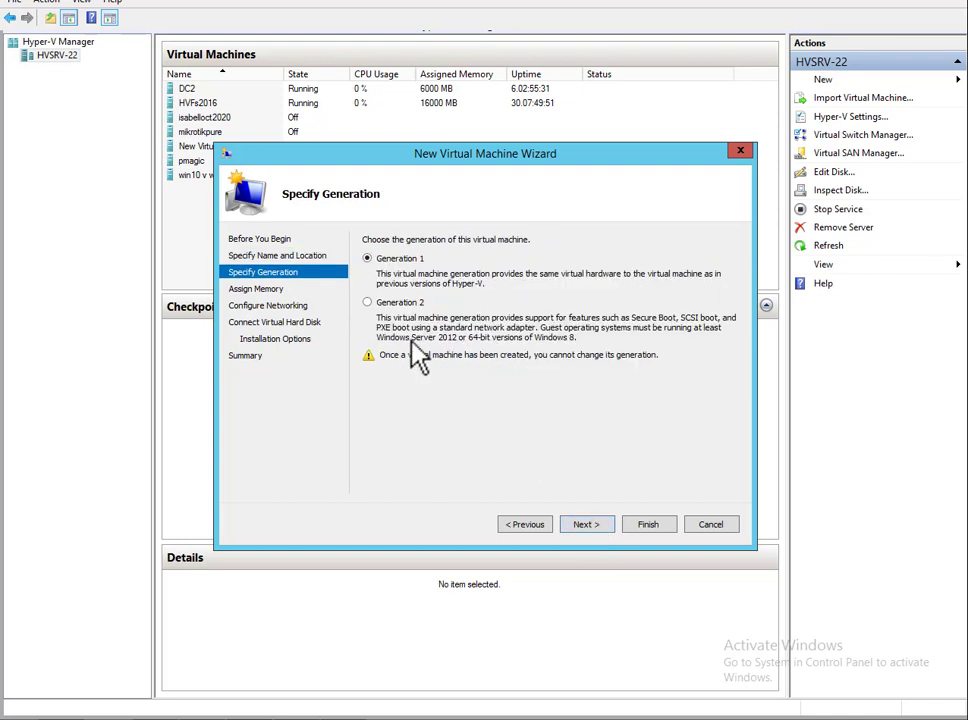
Step: Keep Generation 1, set startup memory to 6000 MB and leave networking Not Connected
left_click(586, 525)
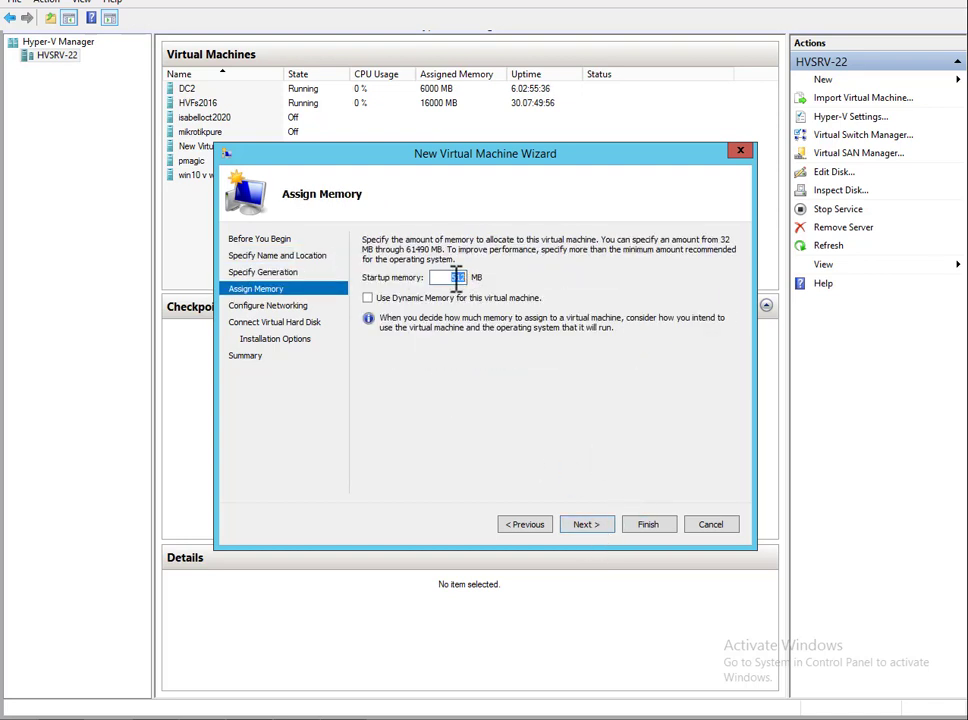
type("6000")
left_click(593, 525)
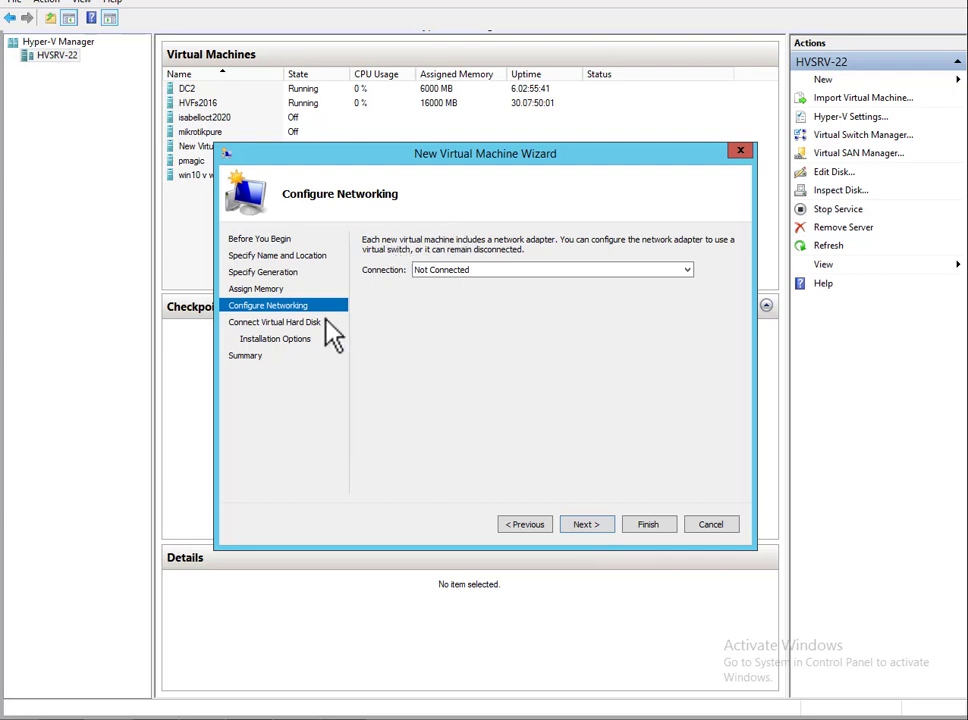
left_click(588, 527)
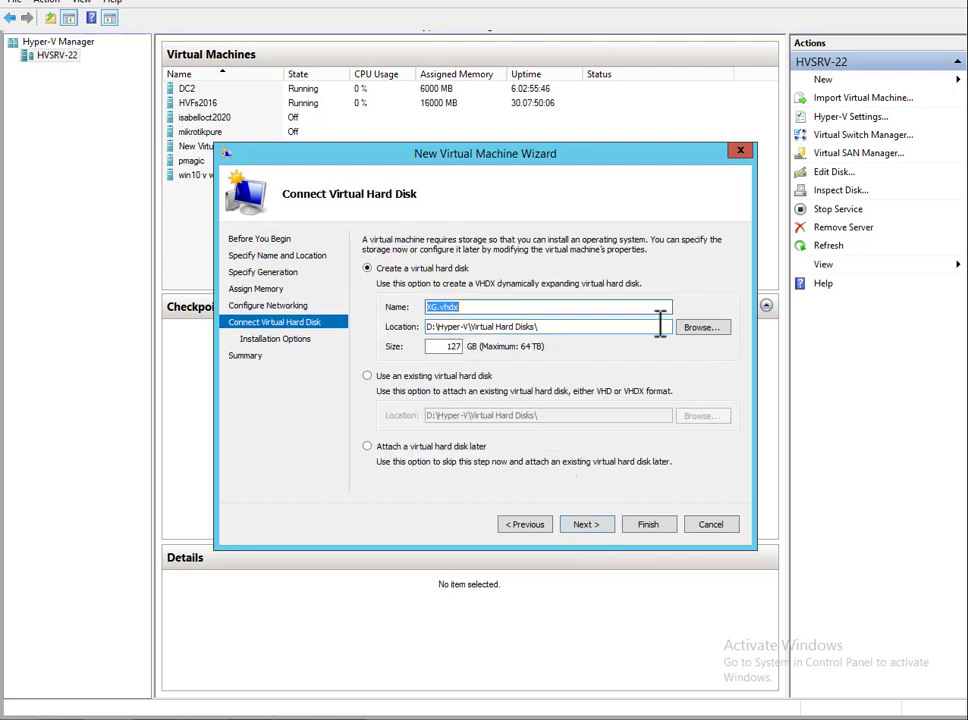
Step: Browse to the E:\xg folder in the virtual hard disk step
left_click(710, 330)
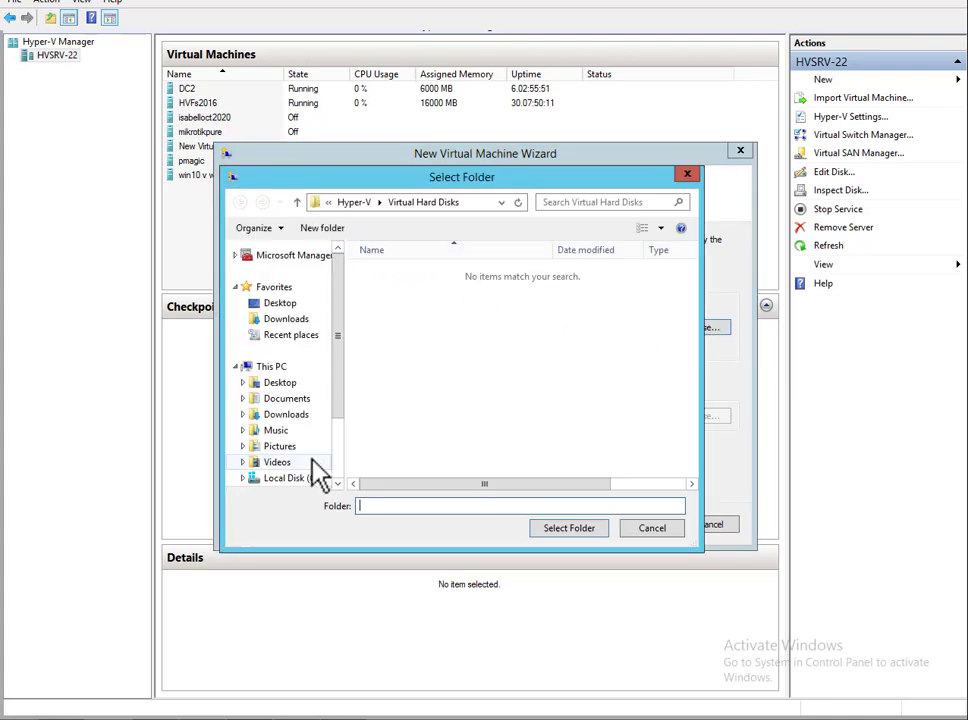
left_click_drag(339, 411, 339, 464)
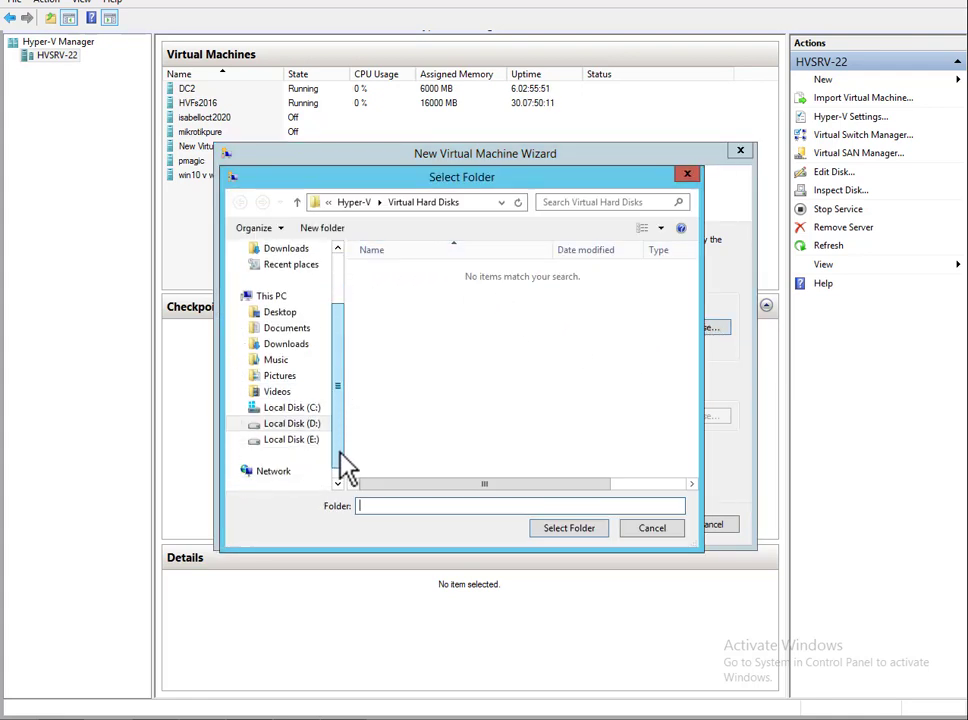
left_click(320, 448)
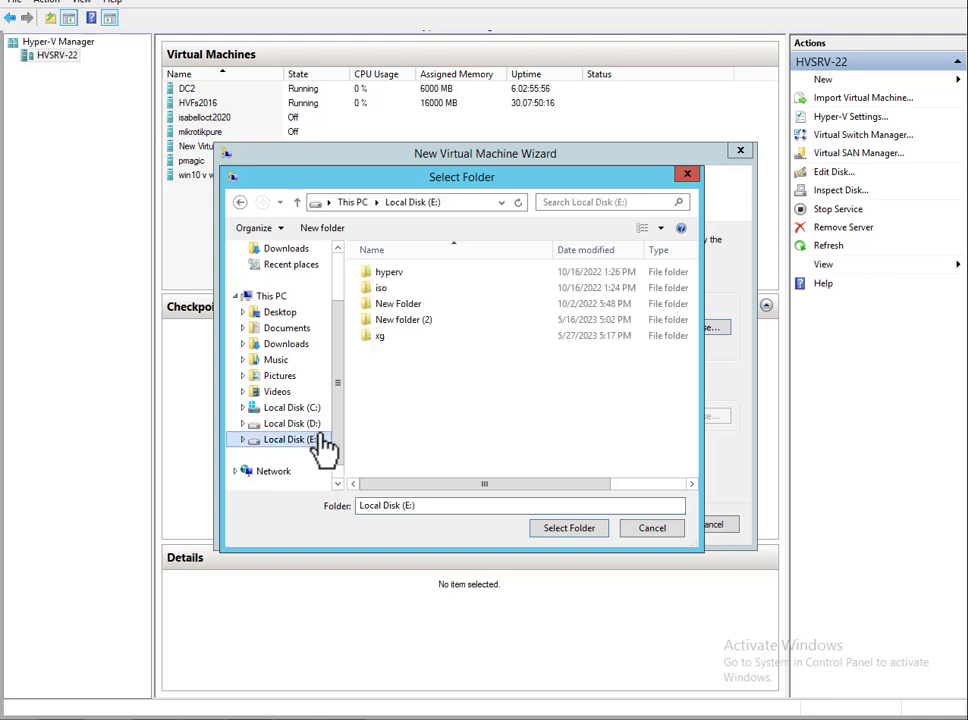
left_click(386, 338)
double_click(385, 338)
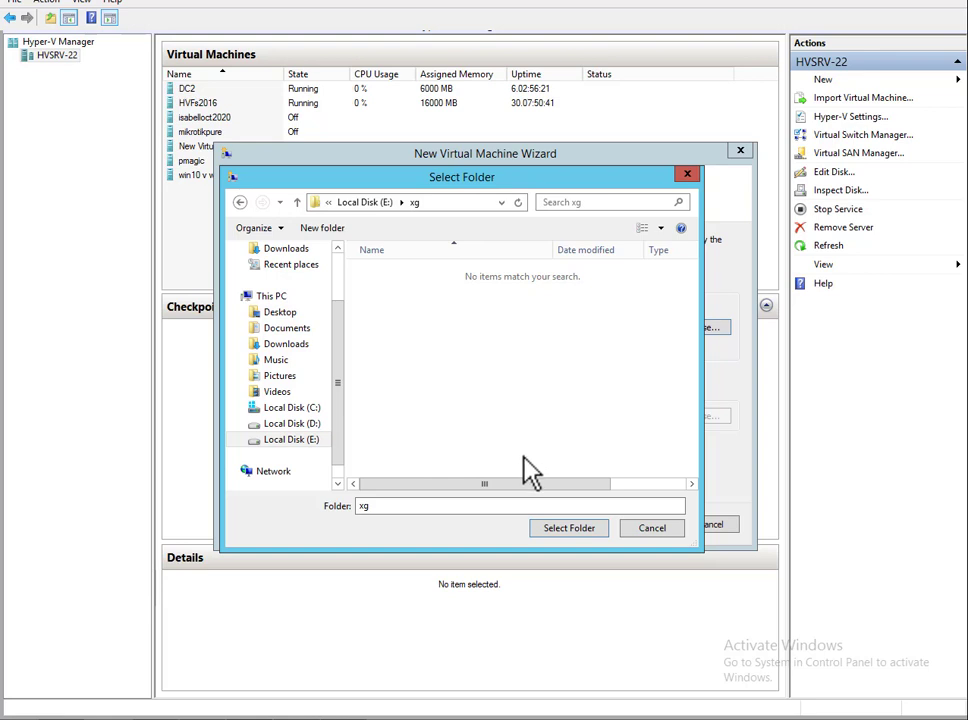
left_click(598, 528)
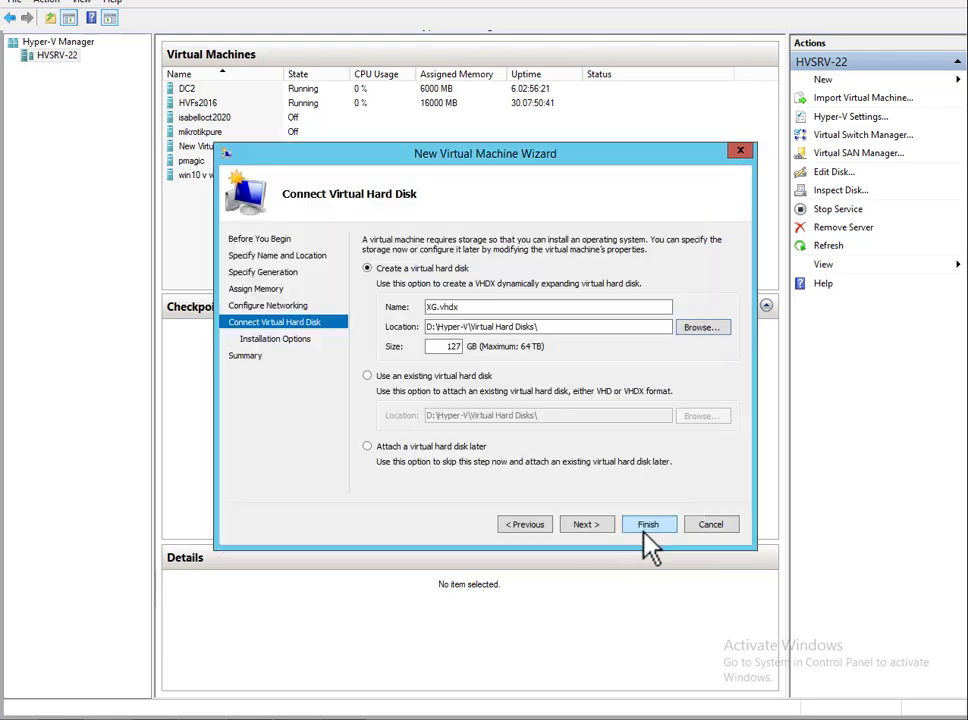
Step: Attach the existing E:\xg\PRIMARY-DISK.vhd and finish creating the XG machine
left_click(434, 378)
left_click(706, 420)
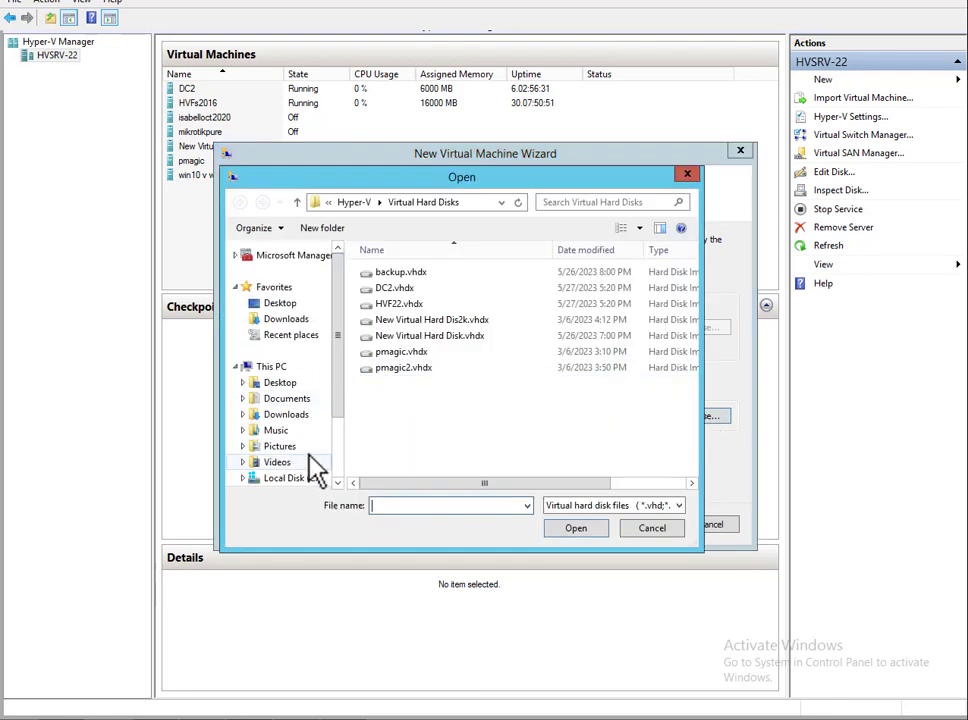
scroll(339, 411, "down", 2)
left_click(300, 424)
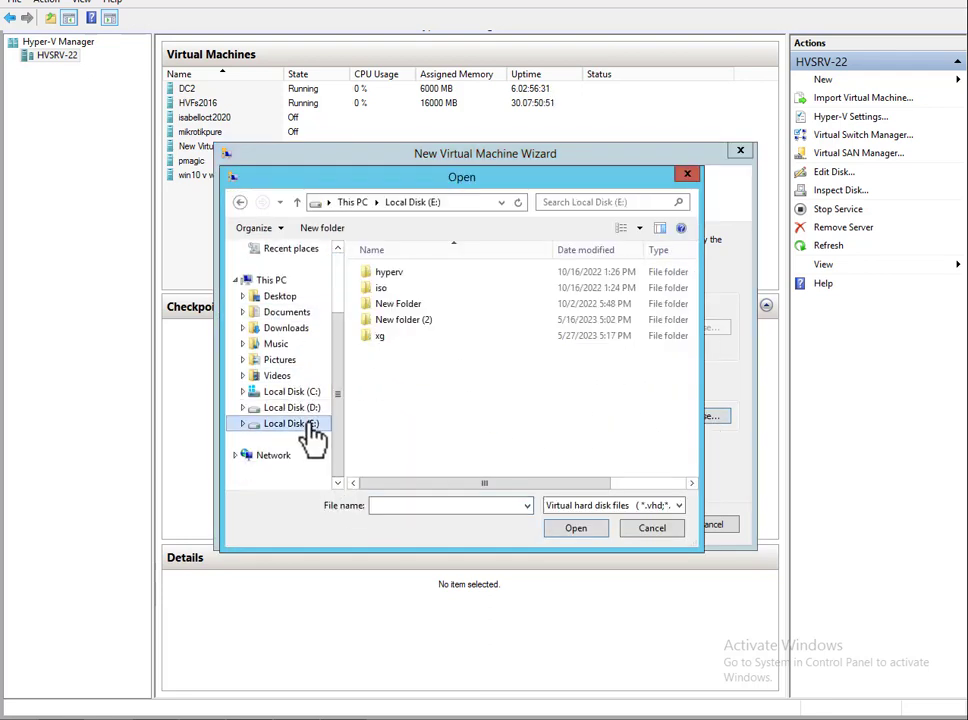
double_click(392, 336)
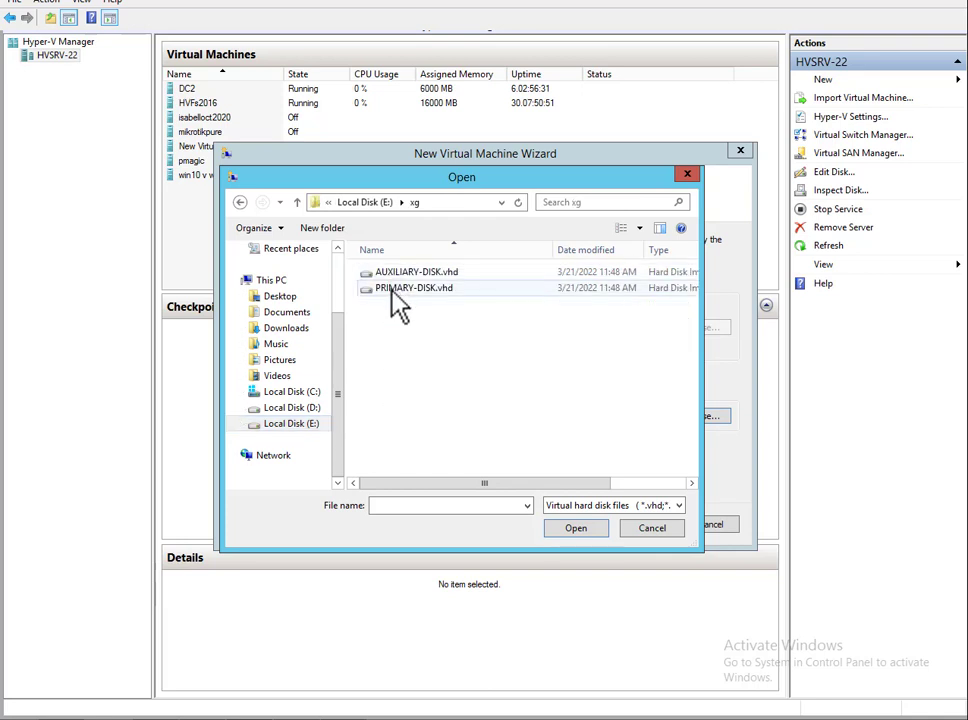
left_click(392, 291)
double_click(398, 298)
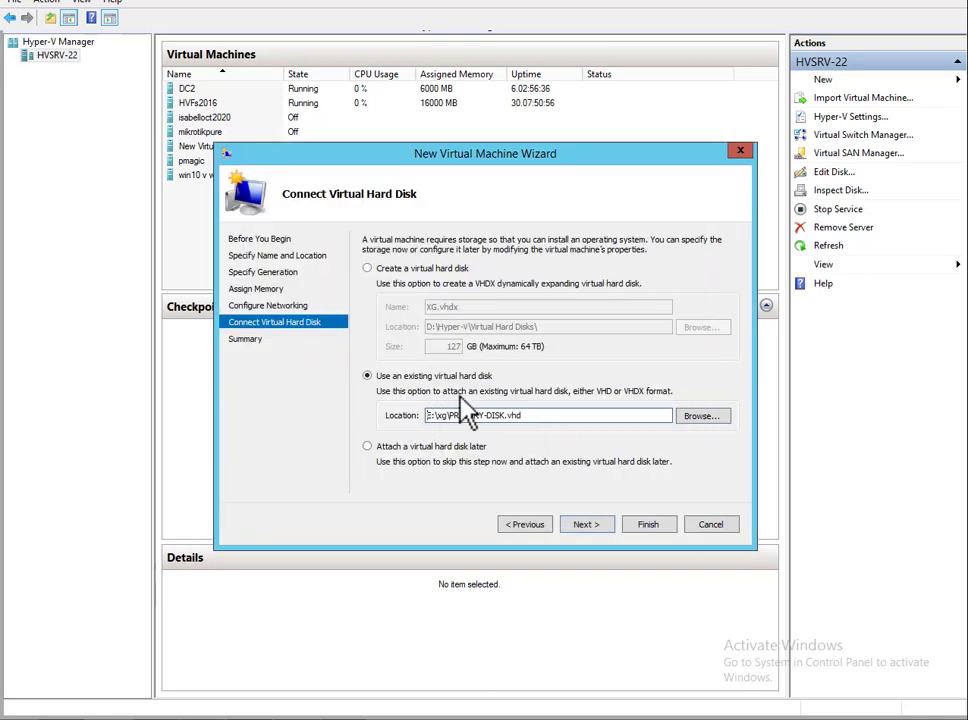
left_click(603, 530)
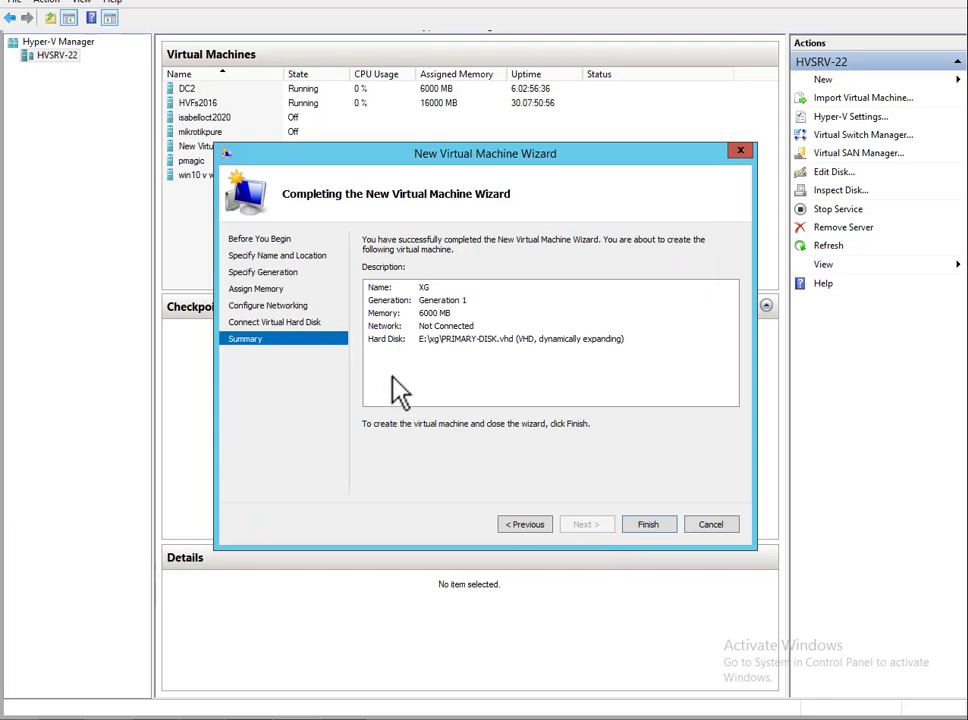
left_click(650, 526)
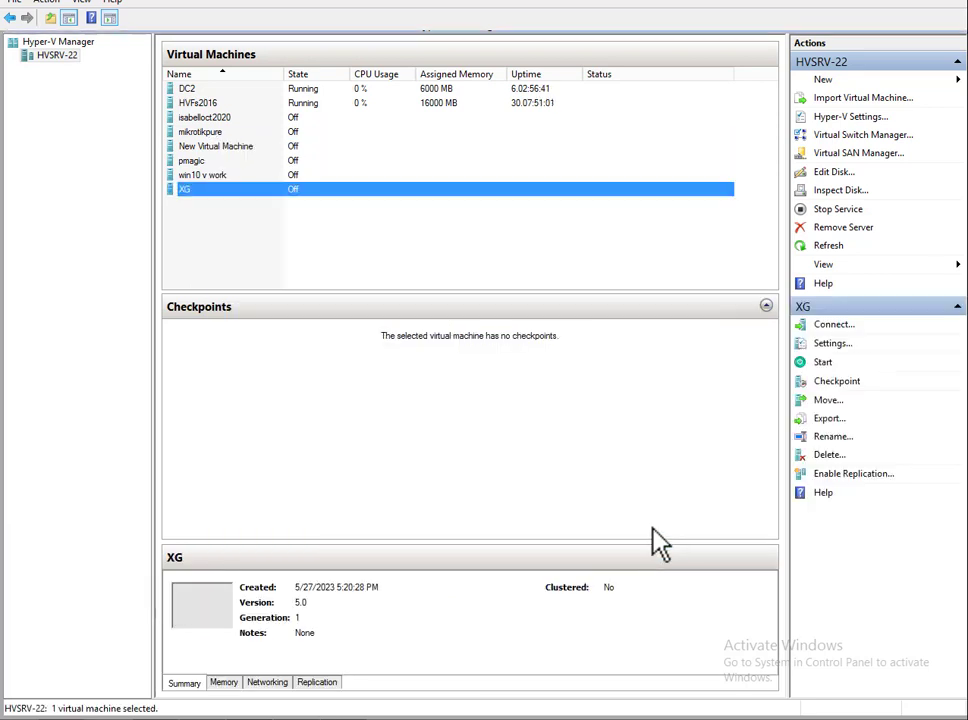
Step: Set XG's virtual processor count to 2 in its Settings and apply the change
right_click(389, 190)
left_click(424, 216)
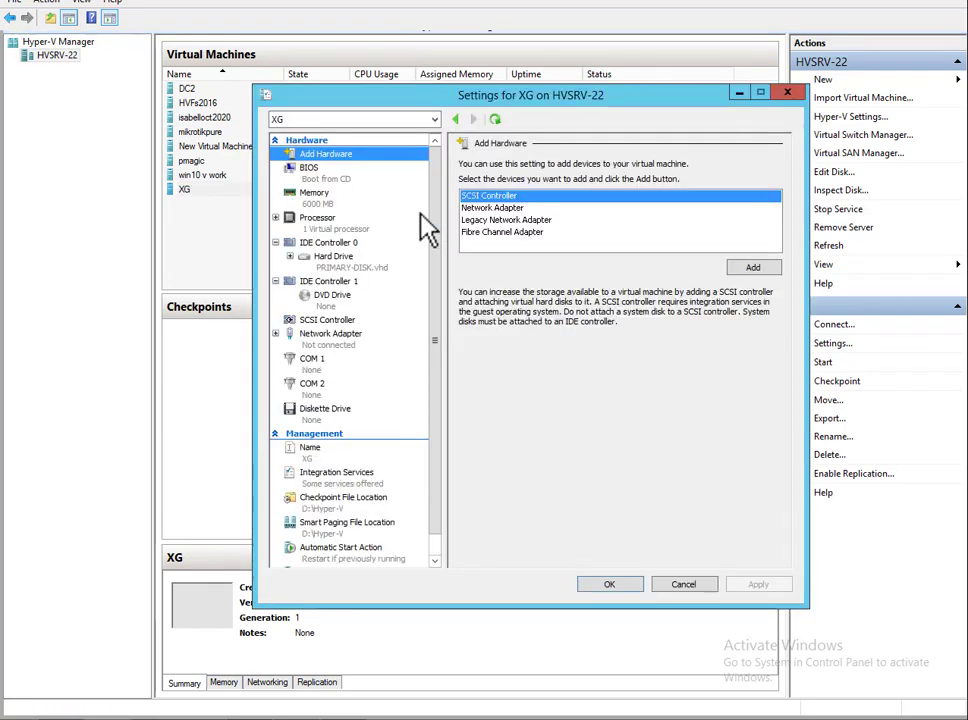
left_click(290, 222)
left_click(629, 187)
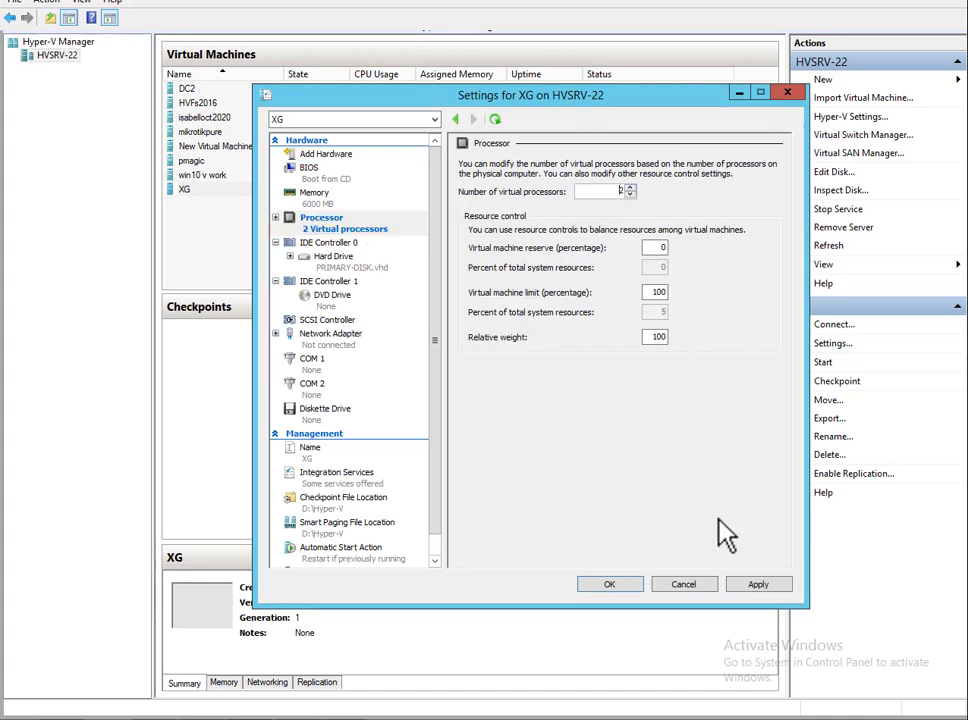
left_click(757, 588)
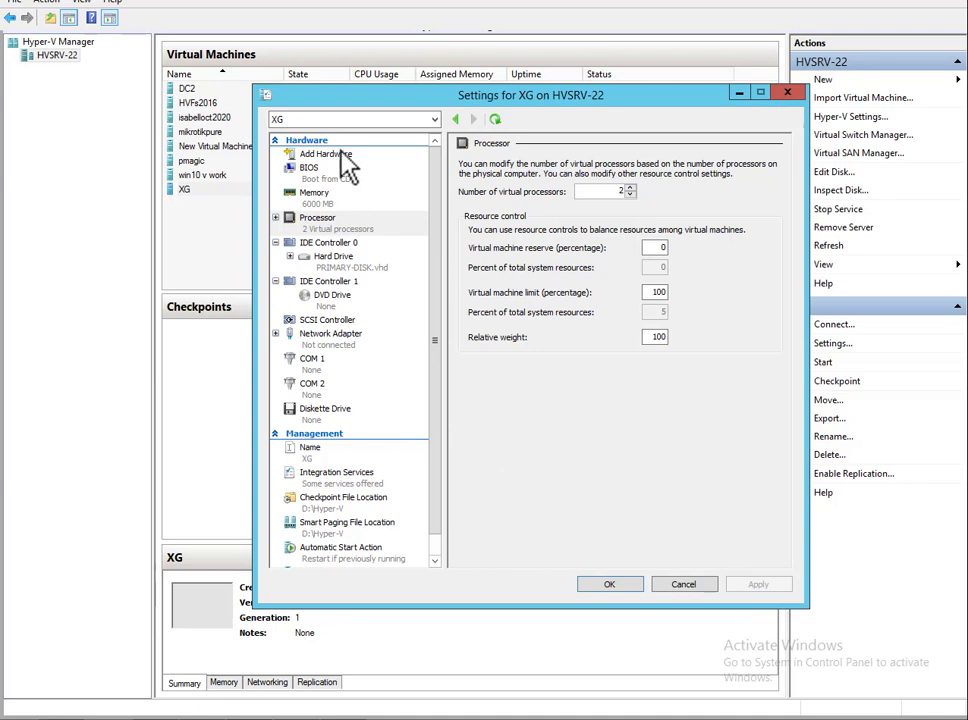
left_click(296, 154)
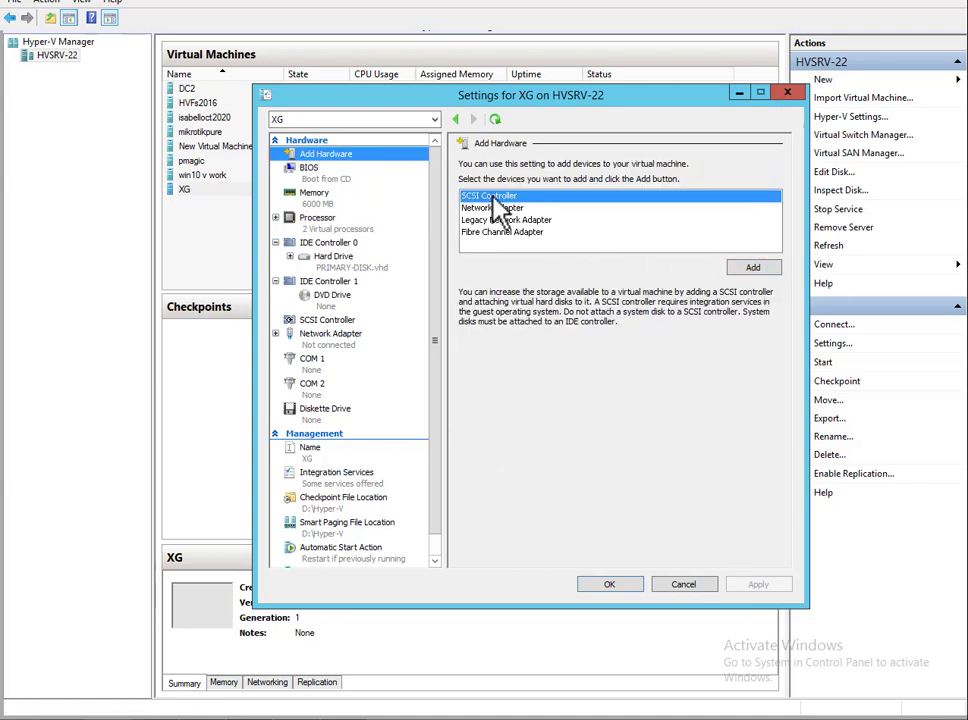
Step: Add a SCSI hard drive to XG using E:\xg\AUXILIARY-DISK.vhd and apply it
left_click(757, 268)
left_click(758, 279)
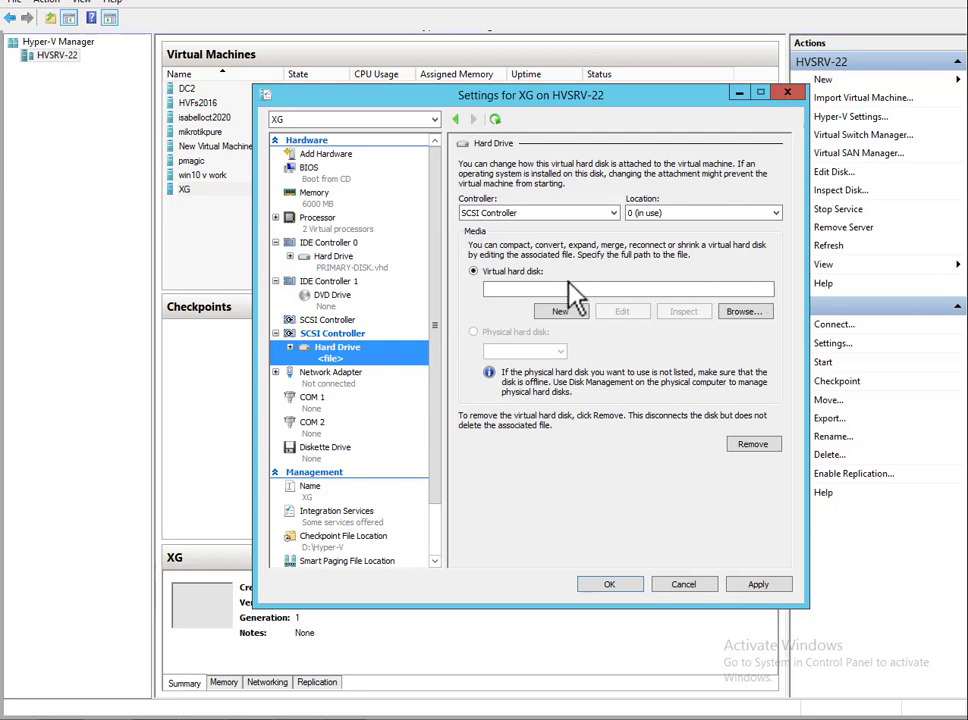
left_click(748, 311)
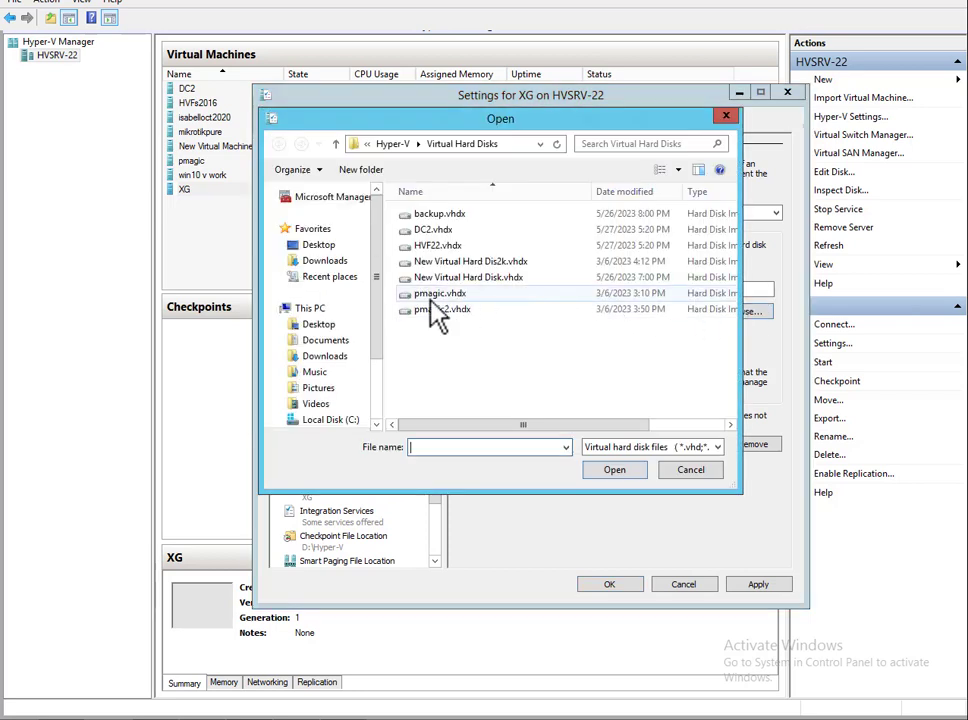
left_click_drag(380, 365, 380, 410)
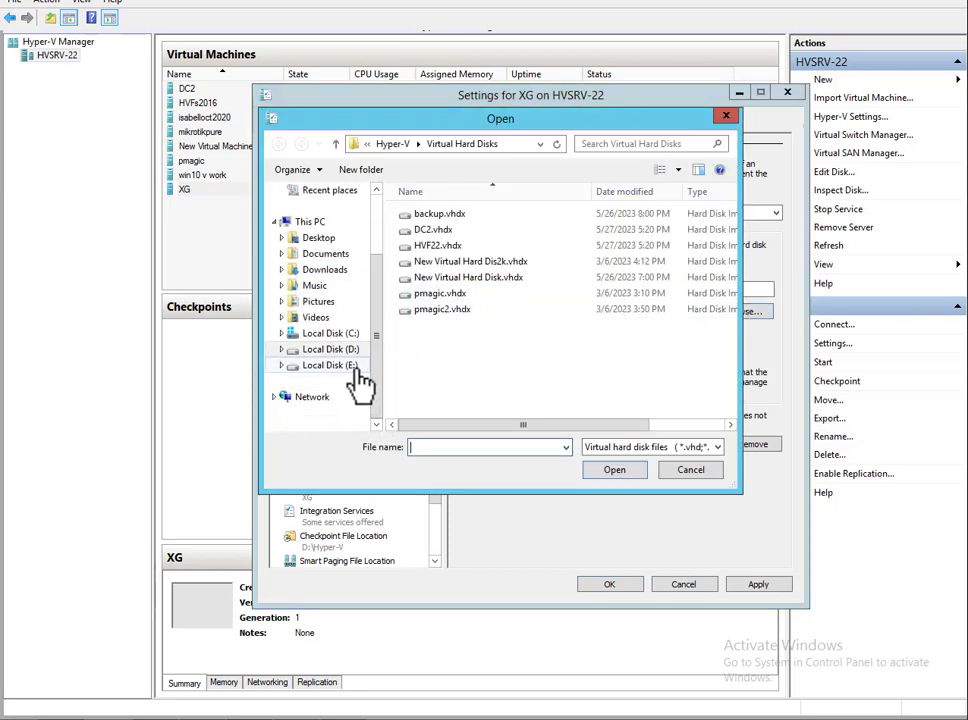
left_click(356, 366)
double_click(442, 280)
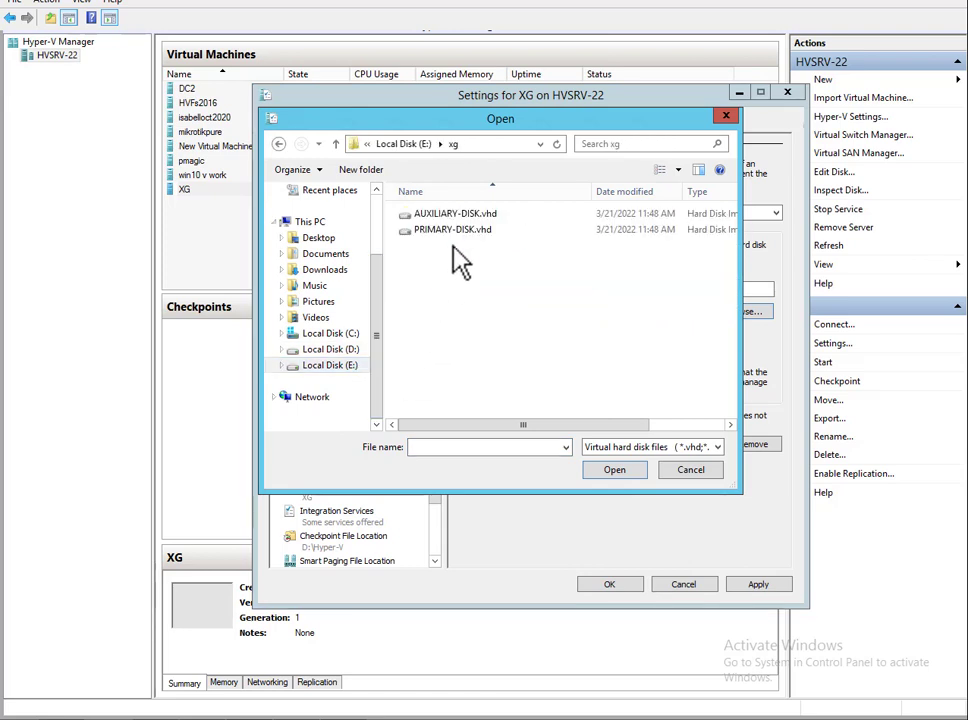
double_click(470, 217)
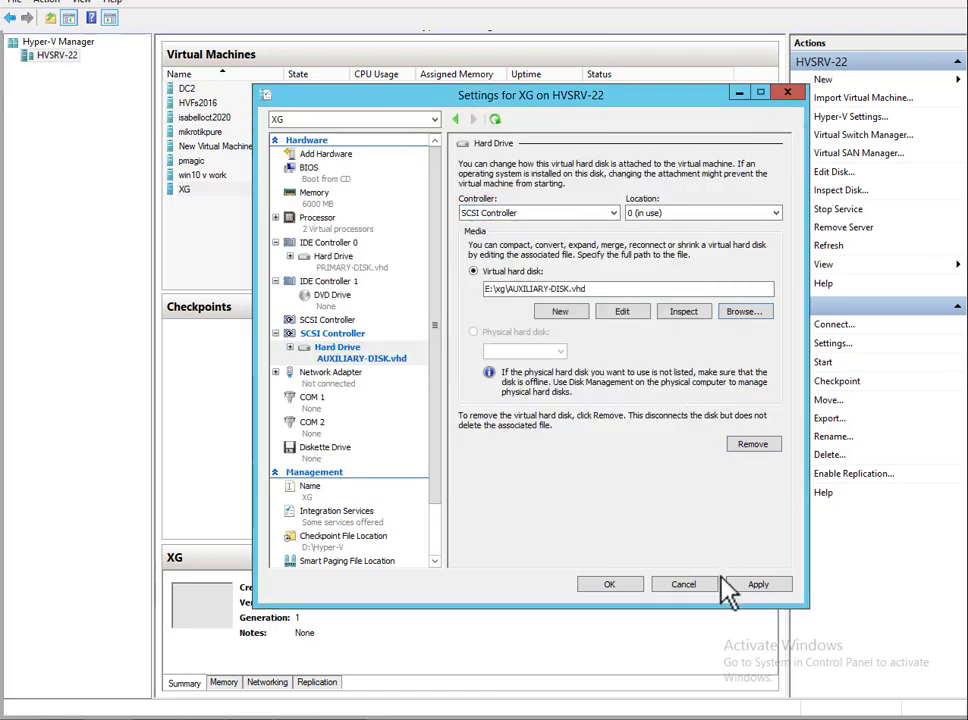
left_click(745, 584)
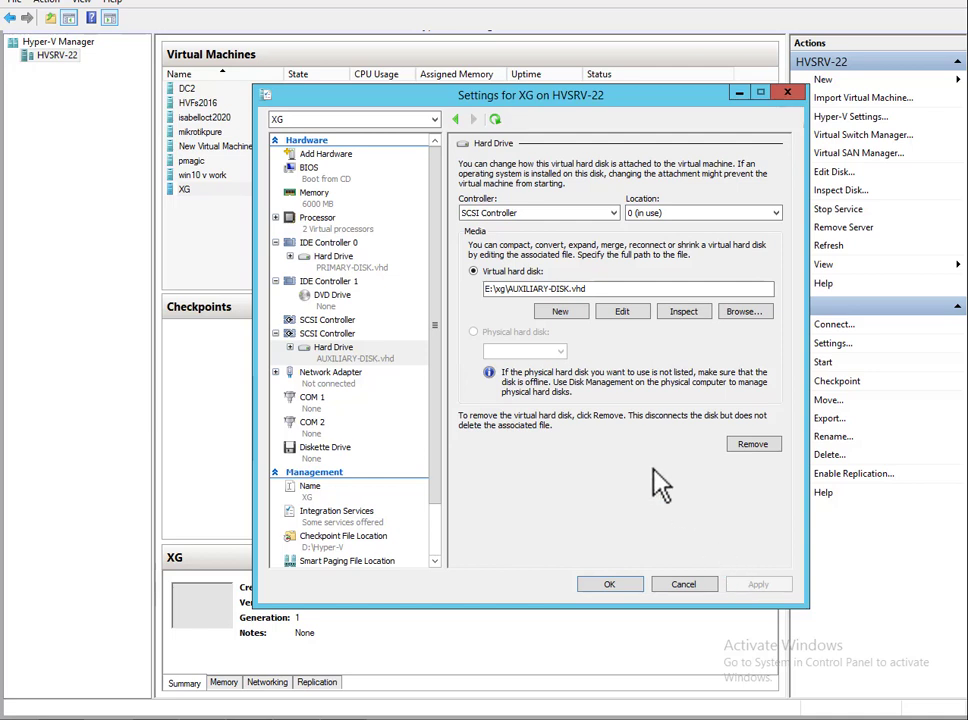
Step: Add a second, unconnected network adapter to XG, apply it and close the settings
left_click(324, 158)
left_click(510, 209)
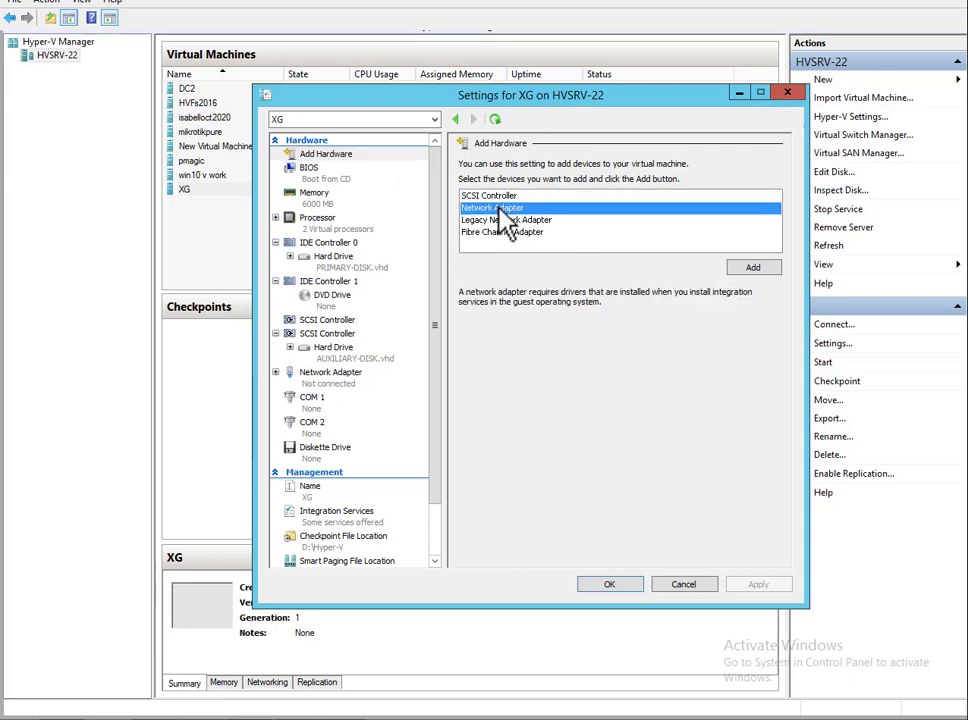
left_click(750, 268)
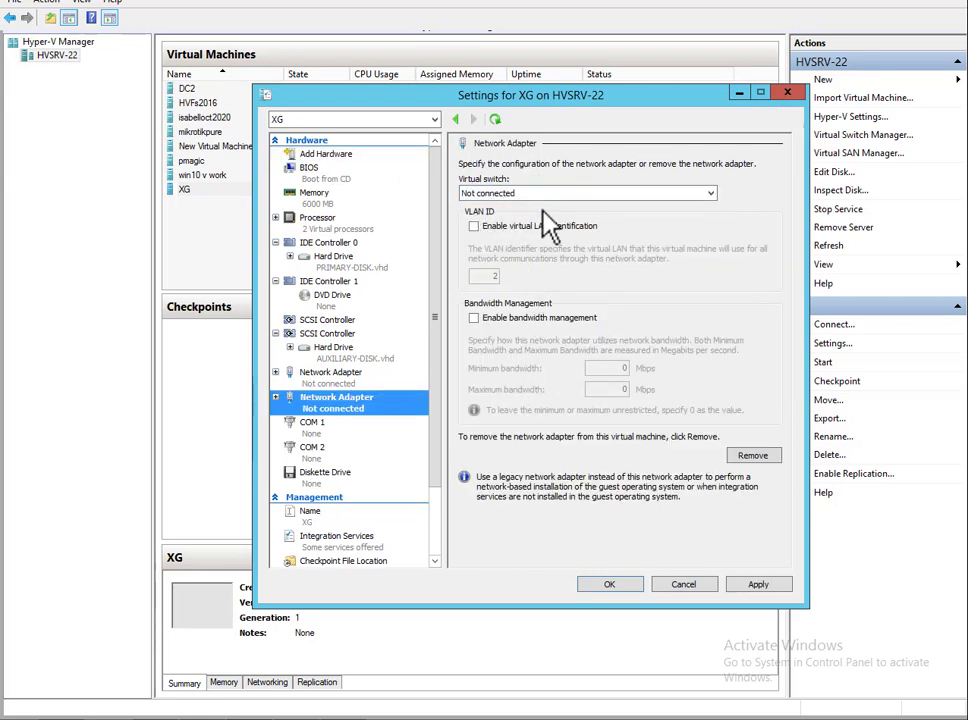
left_click(757, 585)
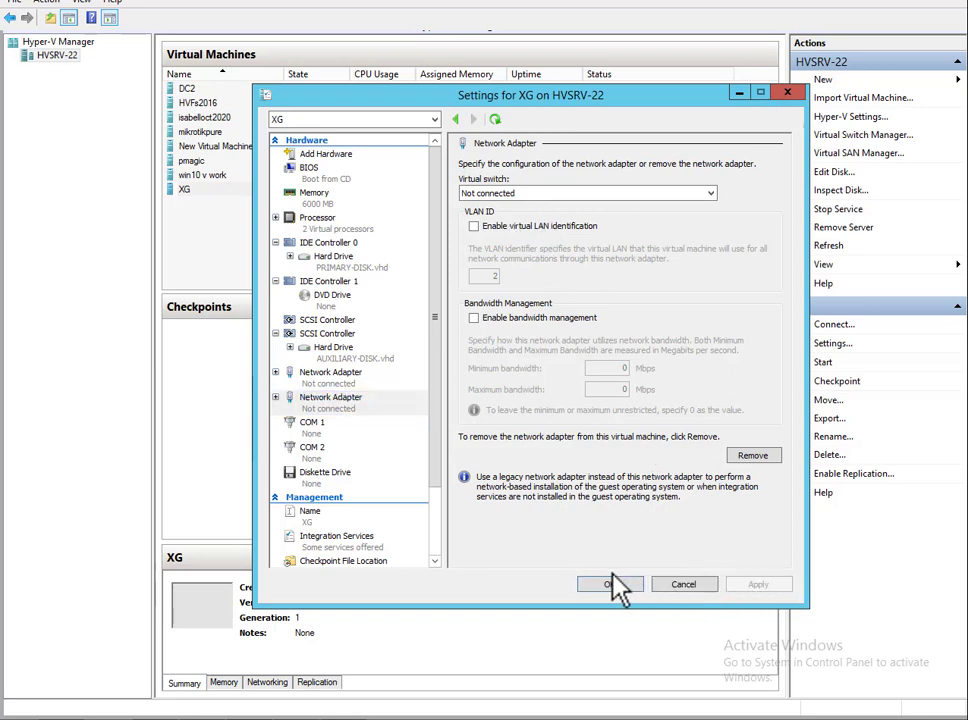
left_click(610, 585)
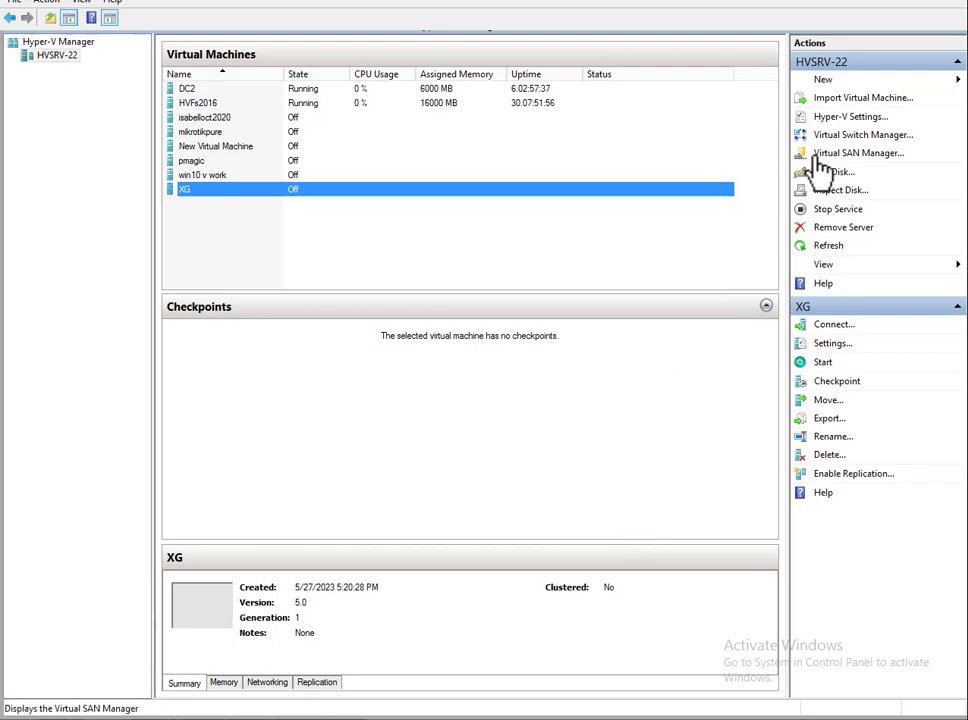
Step: Reopen XG's Settings and add and apply a third network adapter
right_click(467, 186)
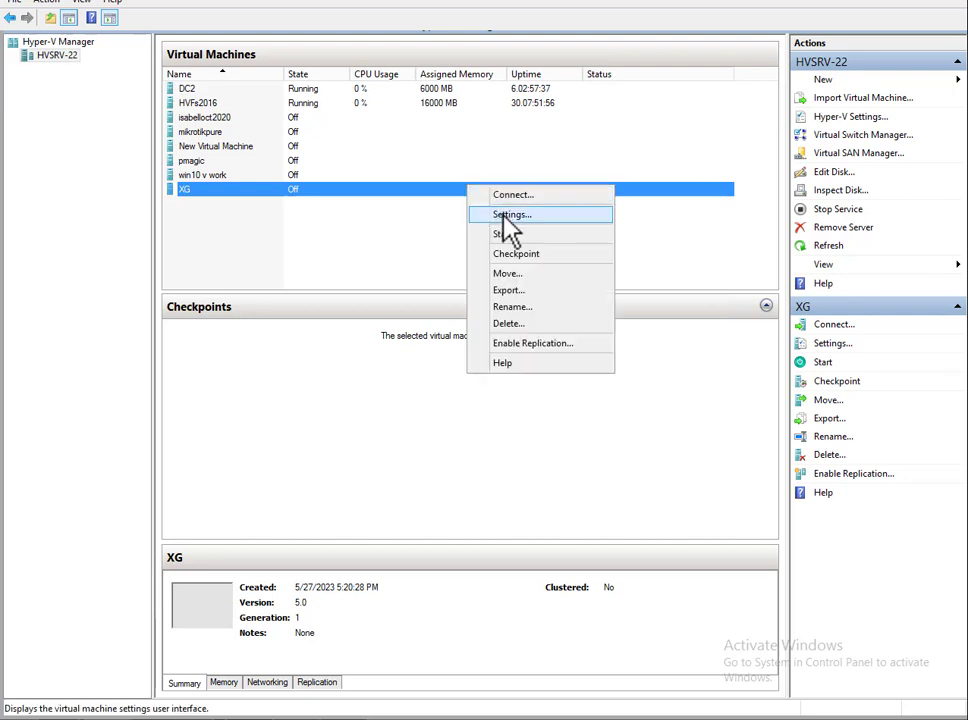
left_click(503, 215)
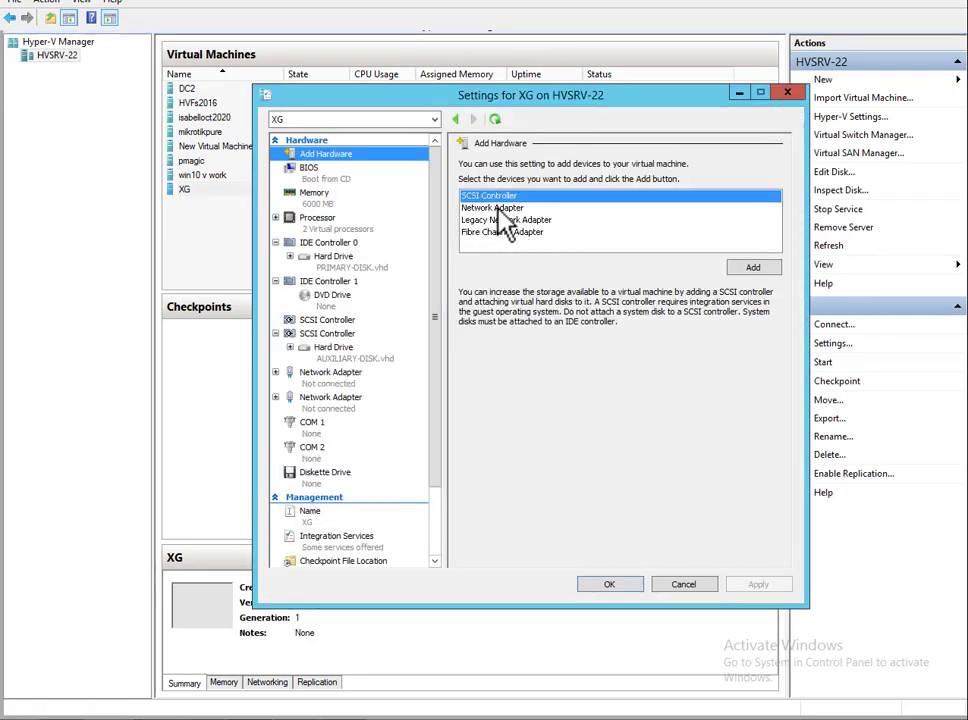
left_click(503, 208)
left_click(748, 269)
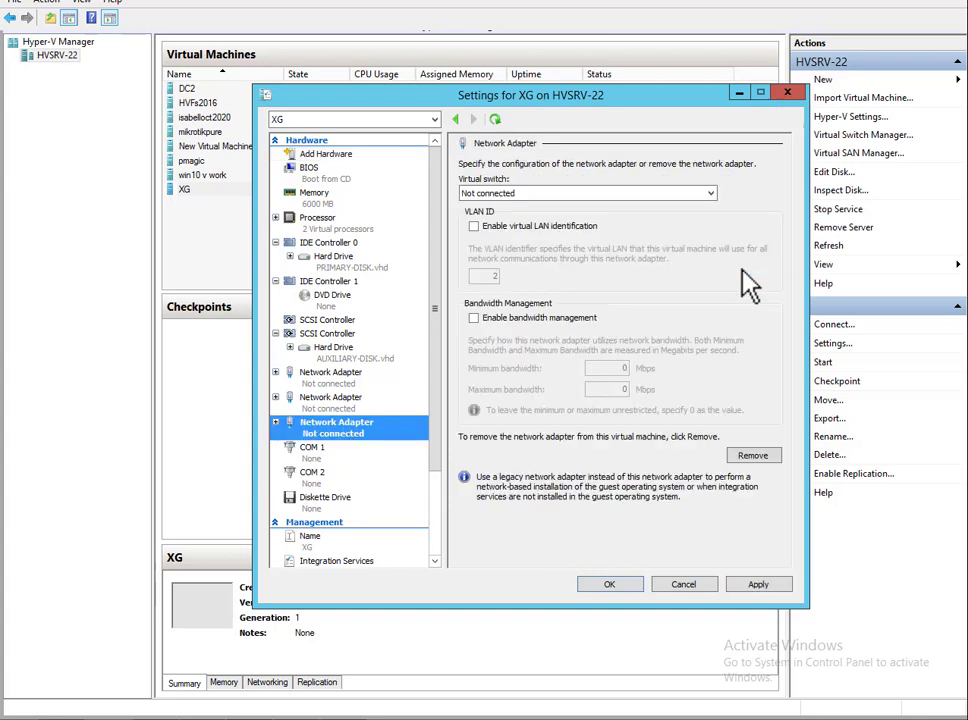
left_click(757, 585)
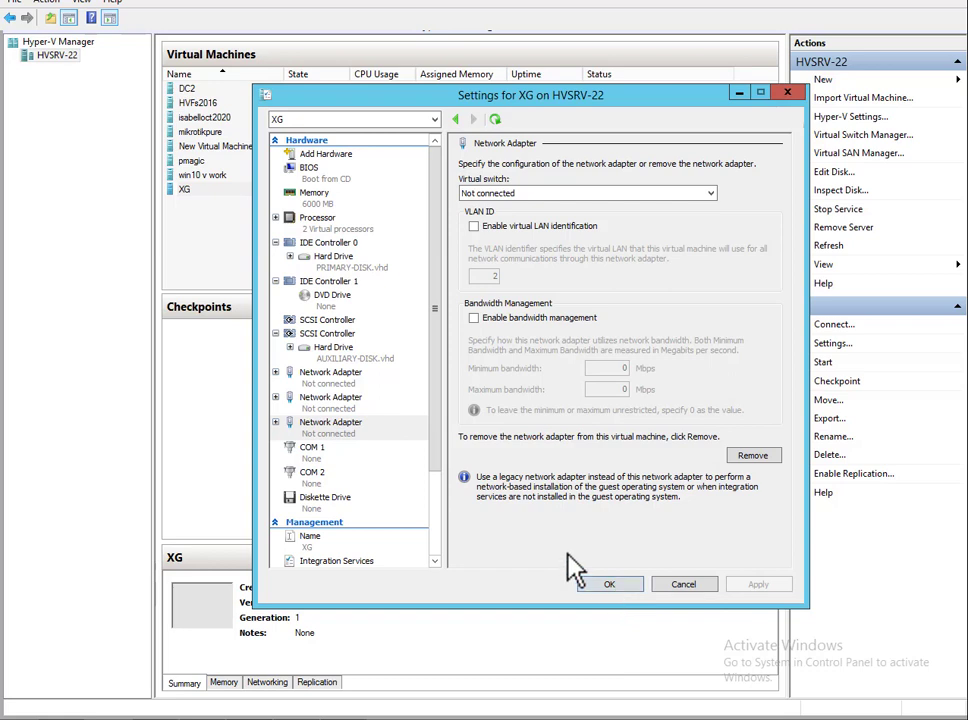
Step: Add a fourth network adapter, apply it, and close XG's settings
left_click(353, 384)
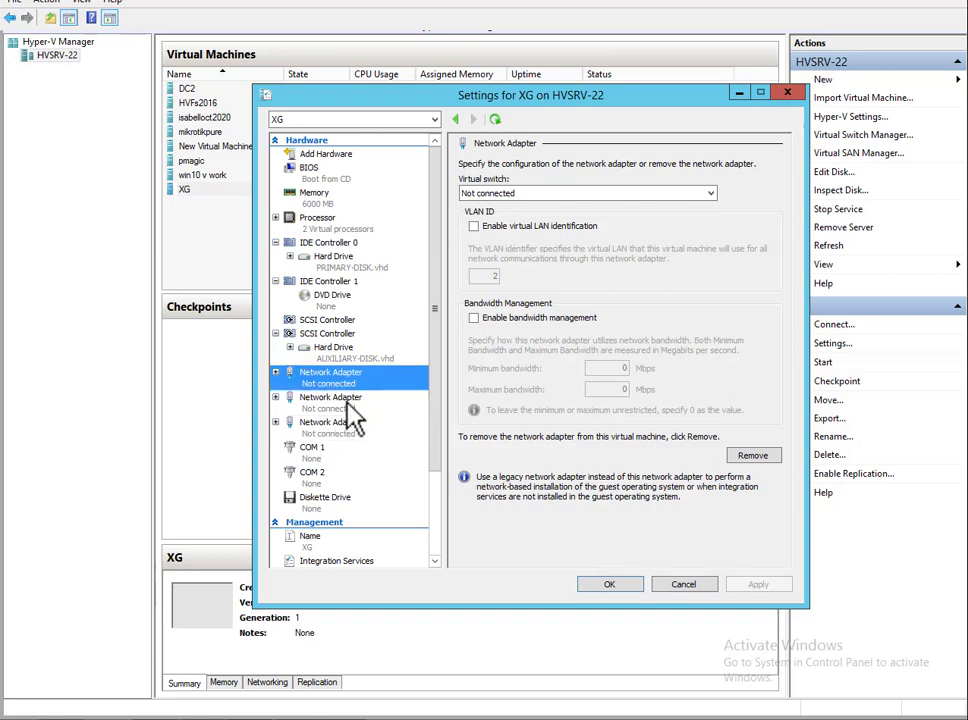
left_click(352, 421)
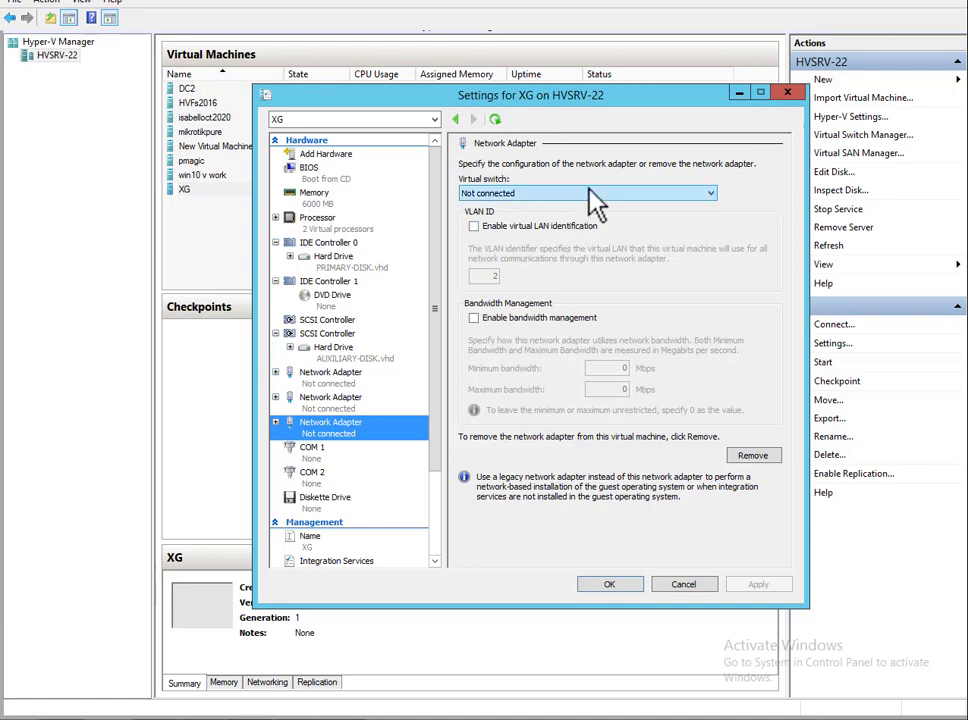
left_click(322, 154)
left_click(545, 208)
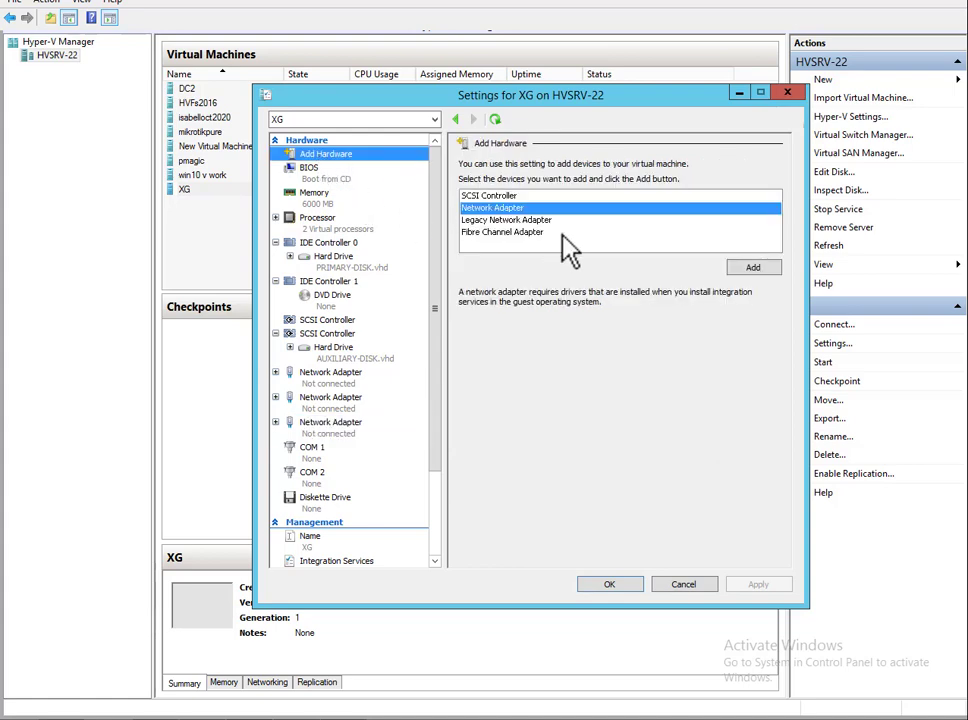
left_click(752, 268)
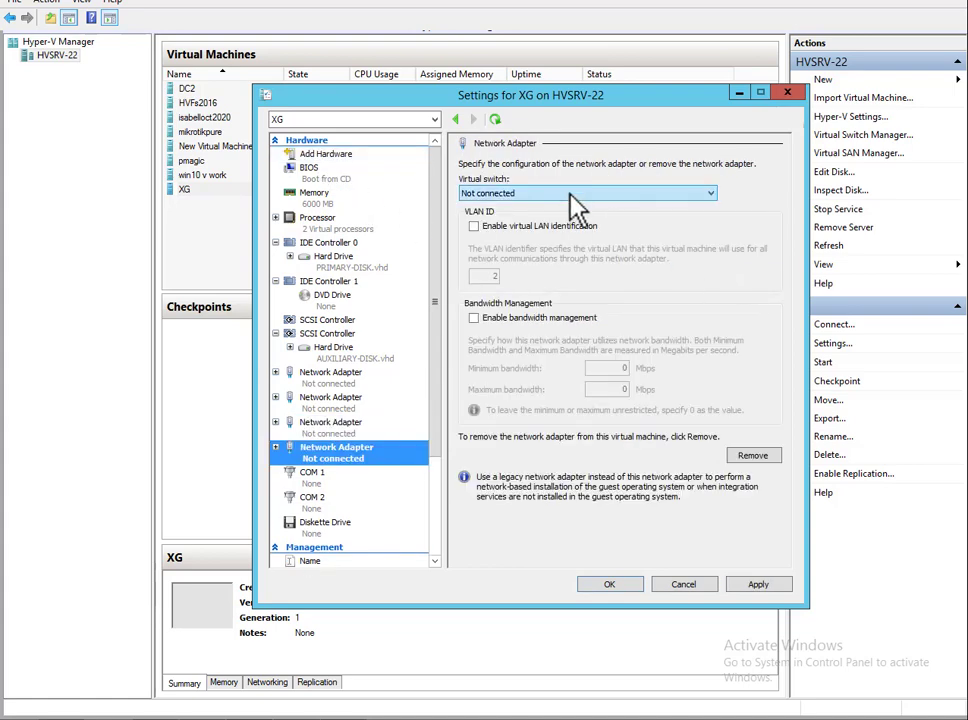
left_click(750, 587)
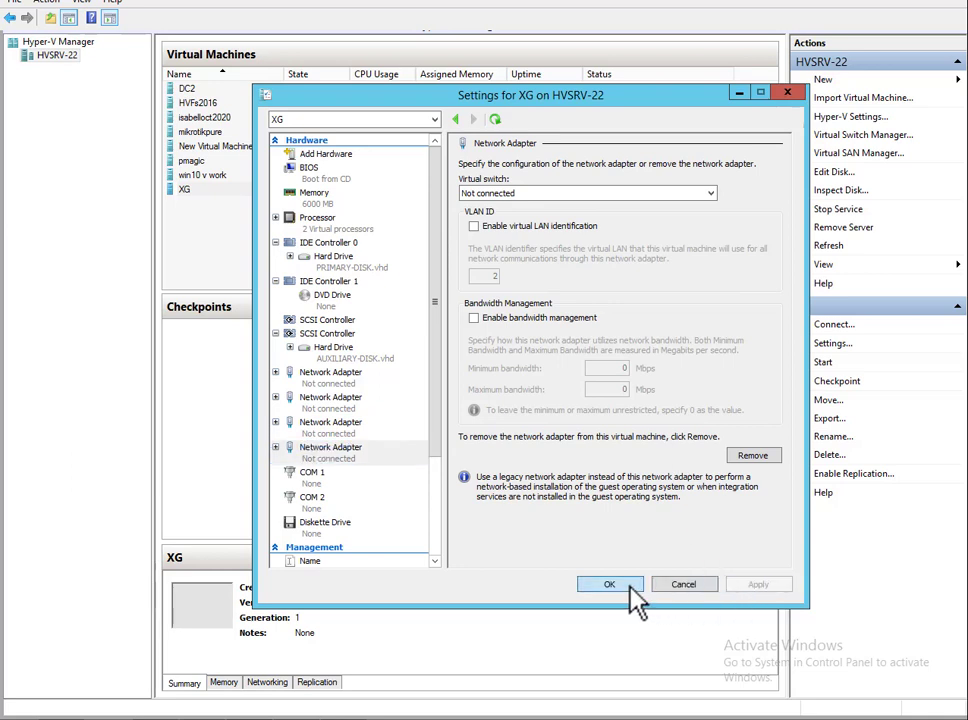
left_click(610, 585)
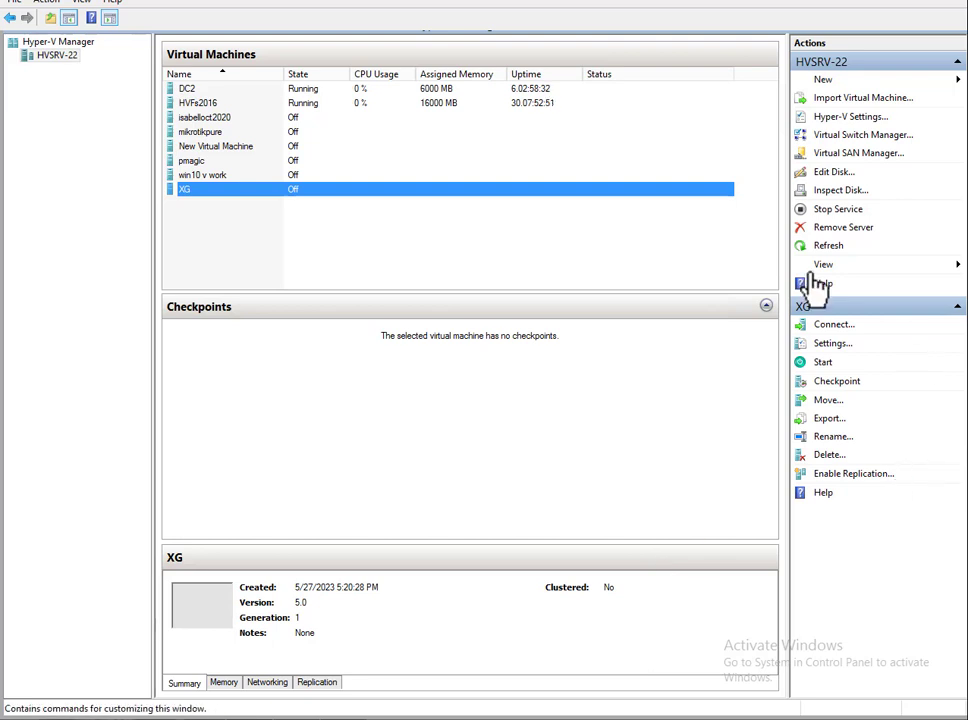
Step: Add an External virtual switch on the Intel(R) PRO/1000 PT Dual Port adapter, accepting the network-disruption warning
left_click(897, 138)
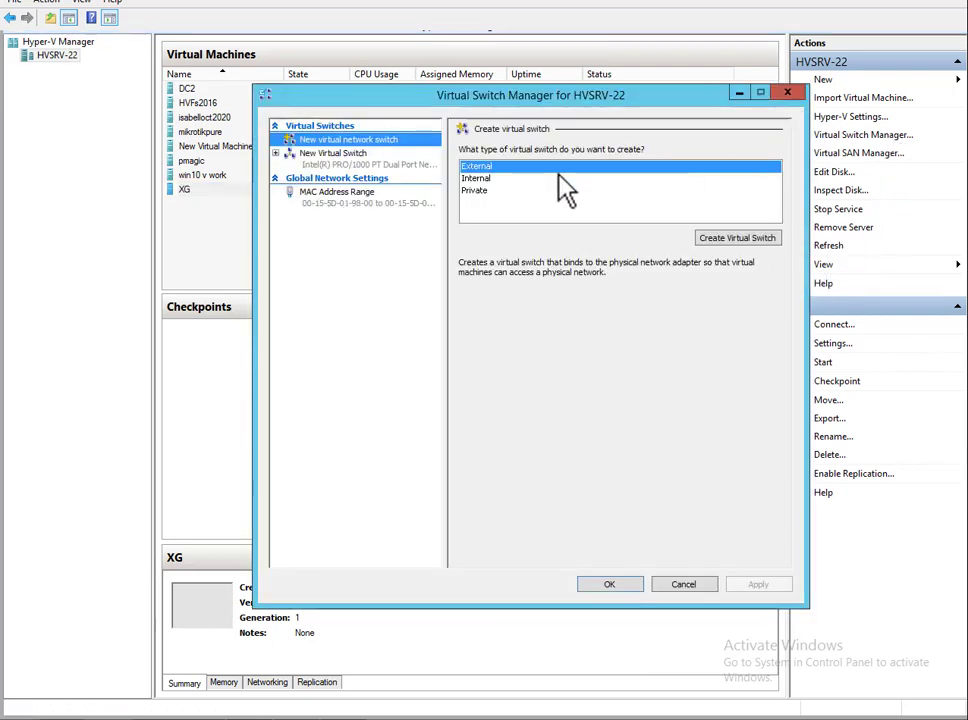
left_click(726, 240)
left_click(710, 301)
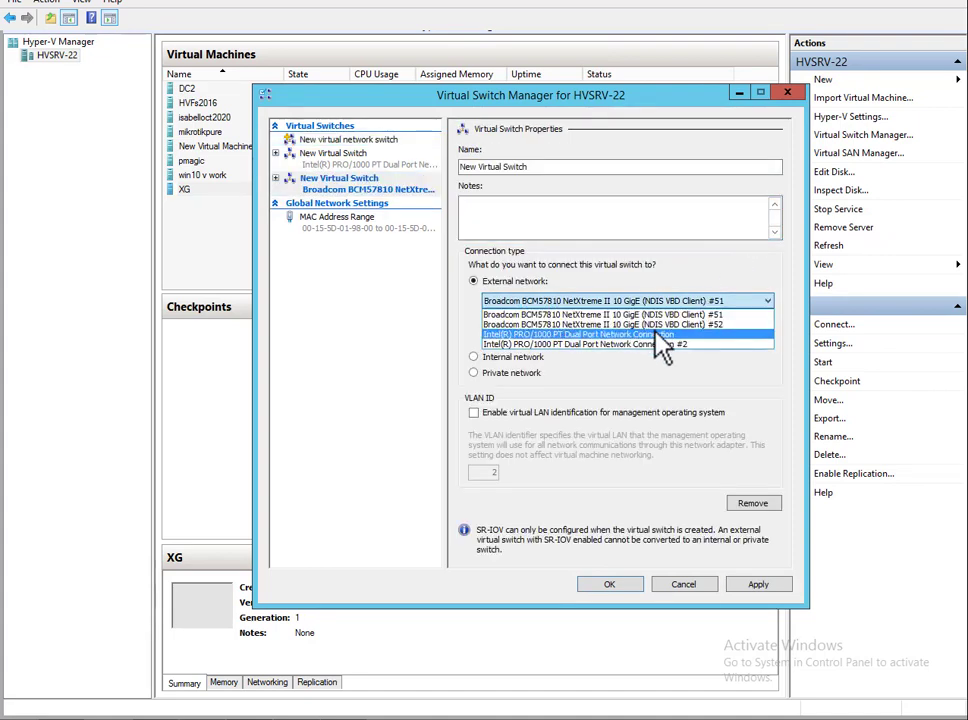
left_click(502, 334)
left_click(602, 430)
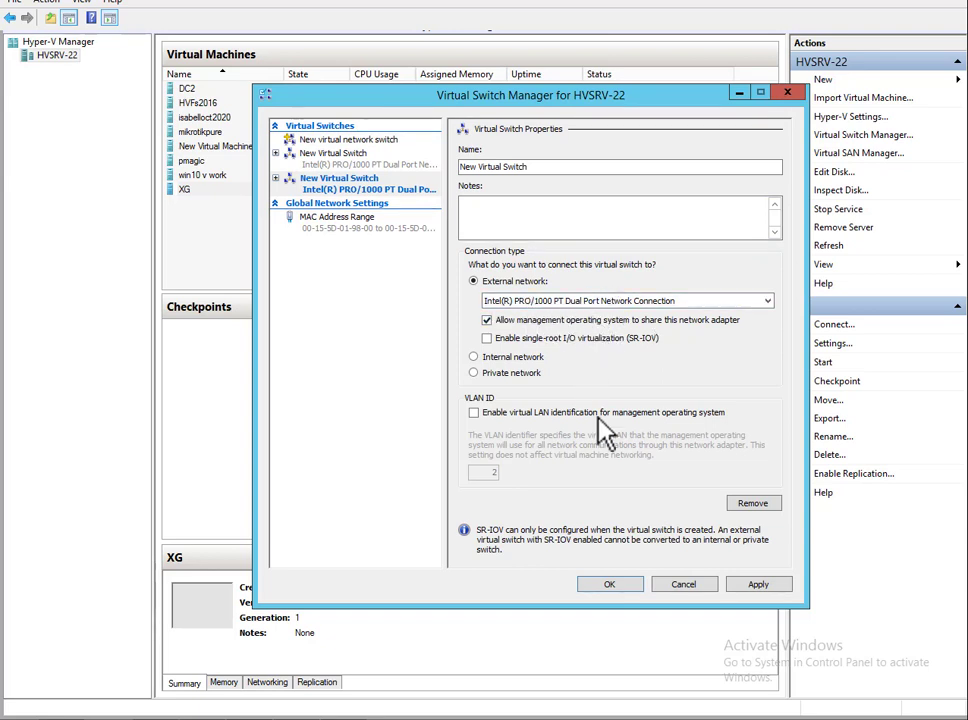
left_click(757, 587)
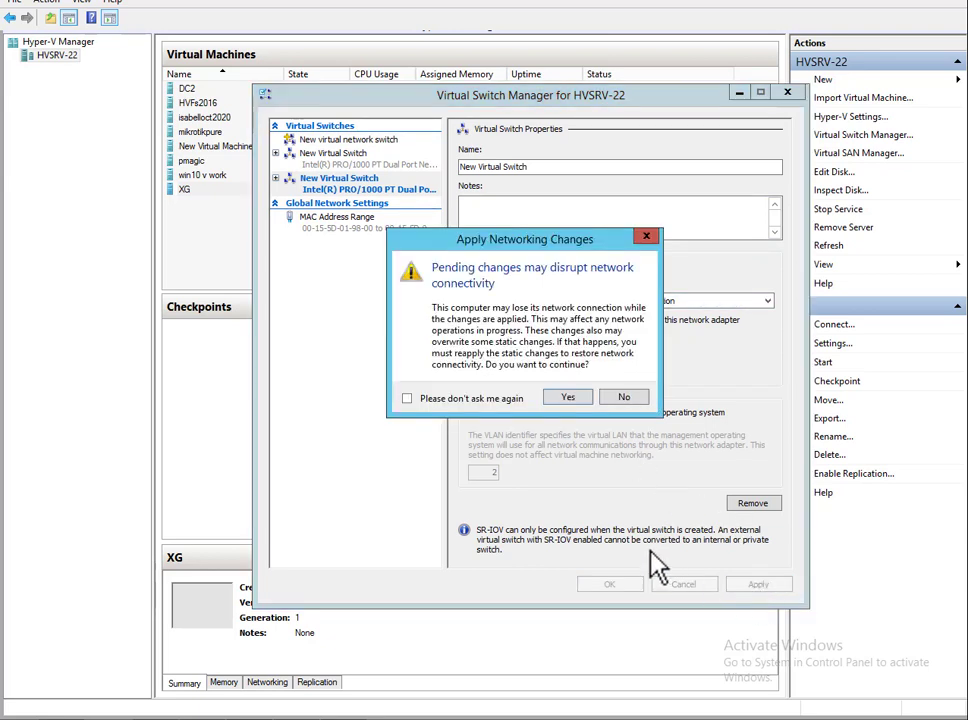
left_click(564, 399)
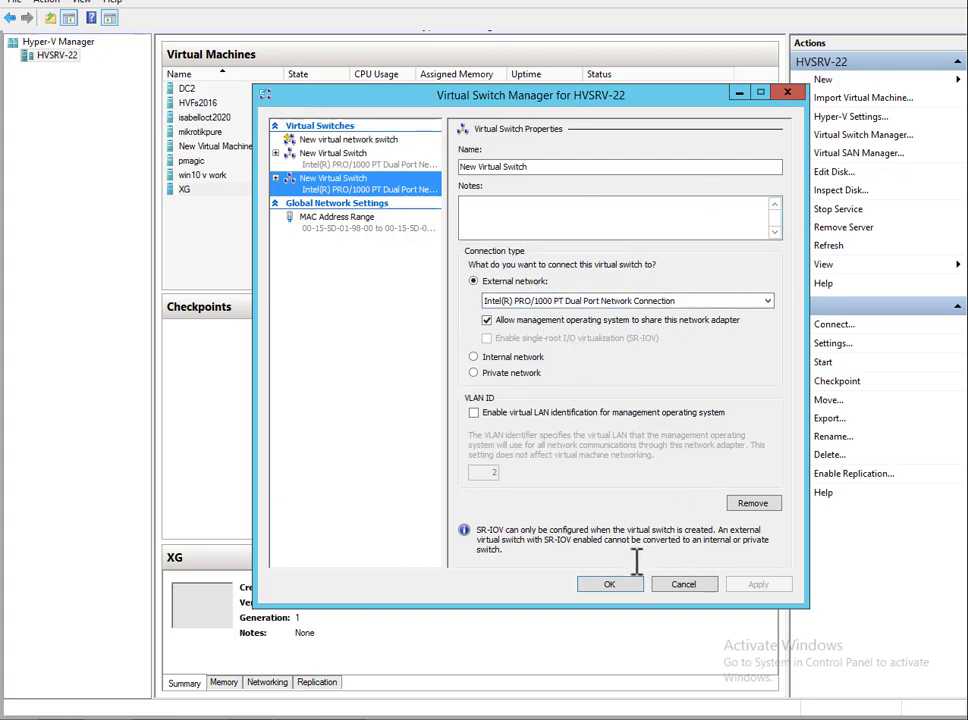
left_click(602, 584)
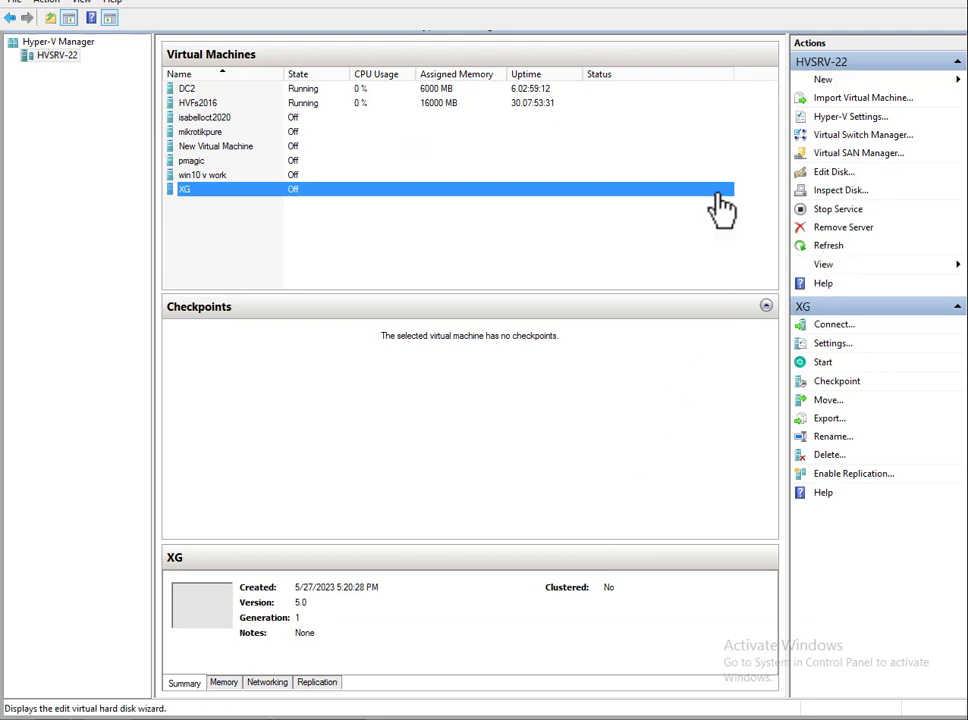
Step: In XG's settings, leave the first Network Adapter Not connected and cancel without saving
right_click(392, 196)
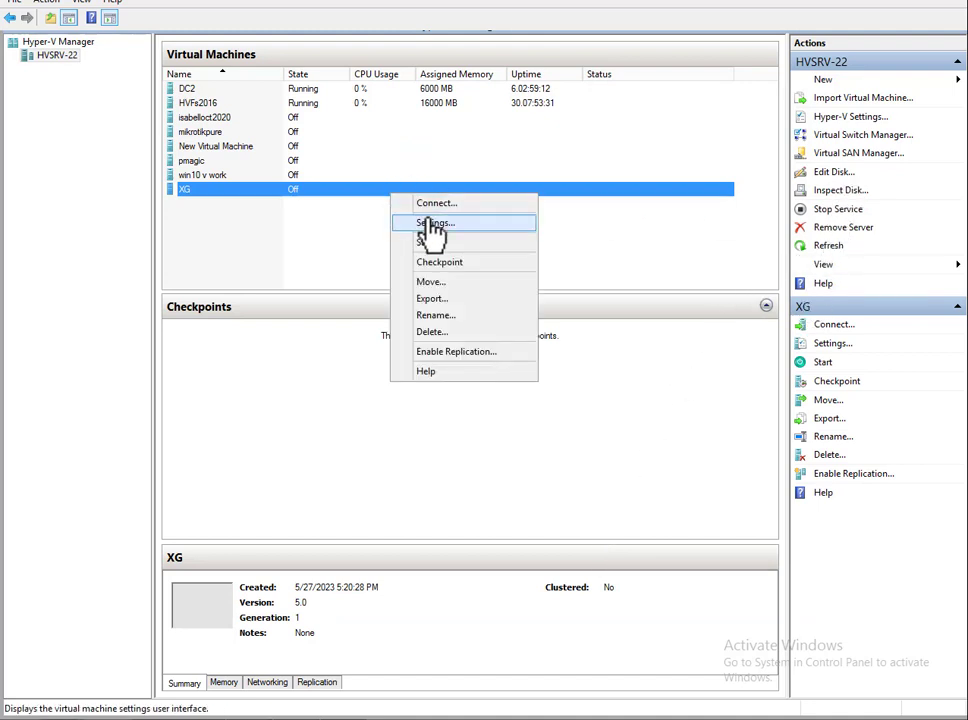
left_click(435, 223)
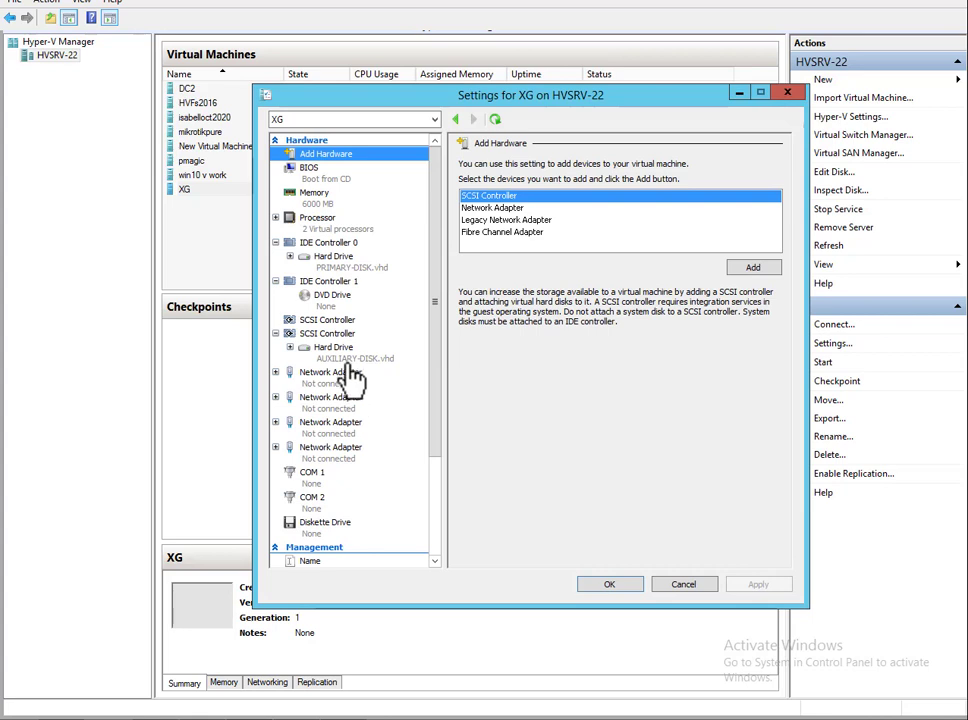
left_click(345, 374)
left_click(486, 191)
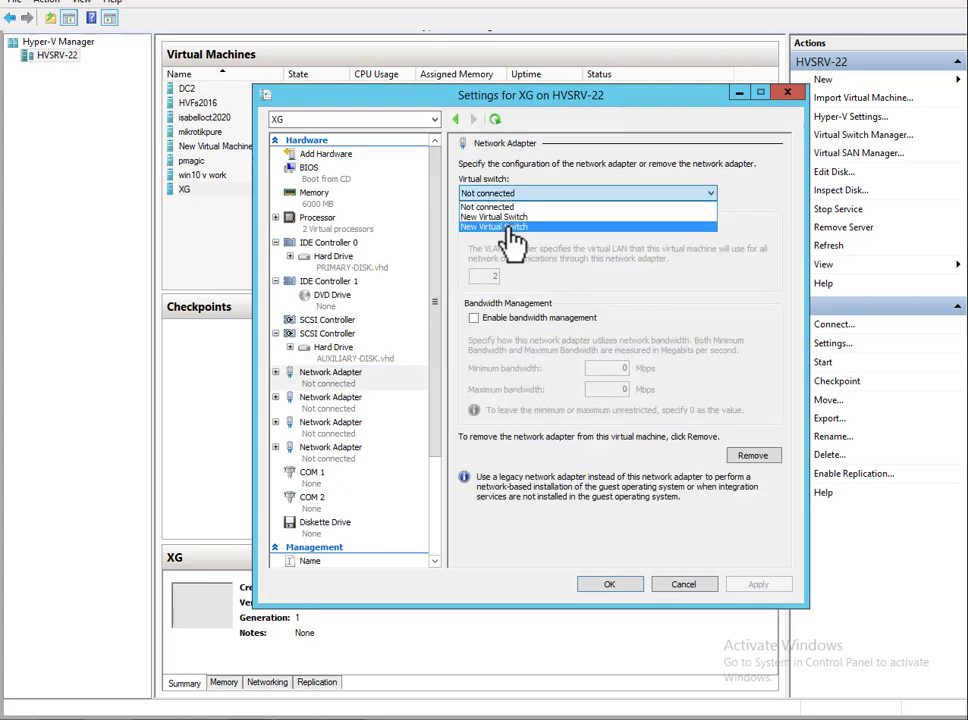
left_click(679, 585)
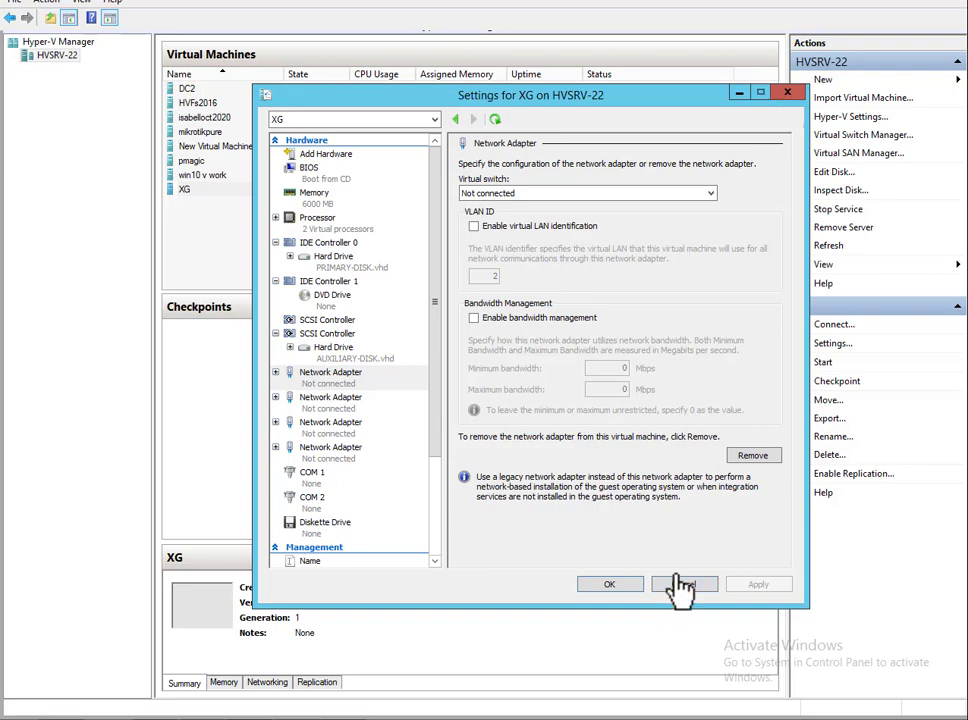
left_click(681, 586)
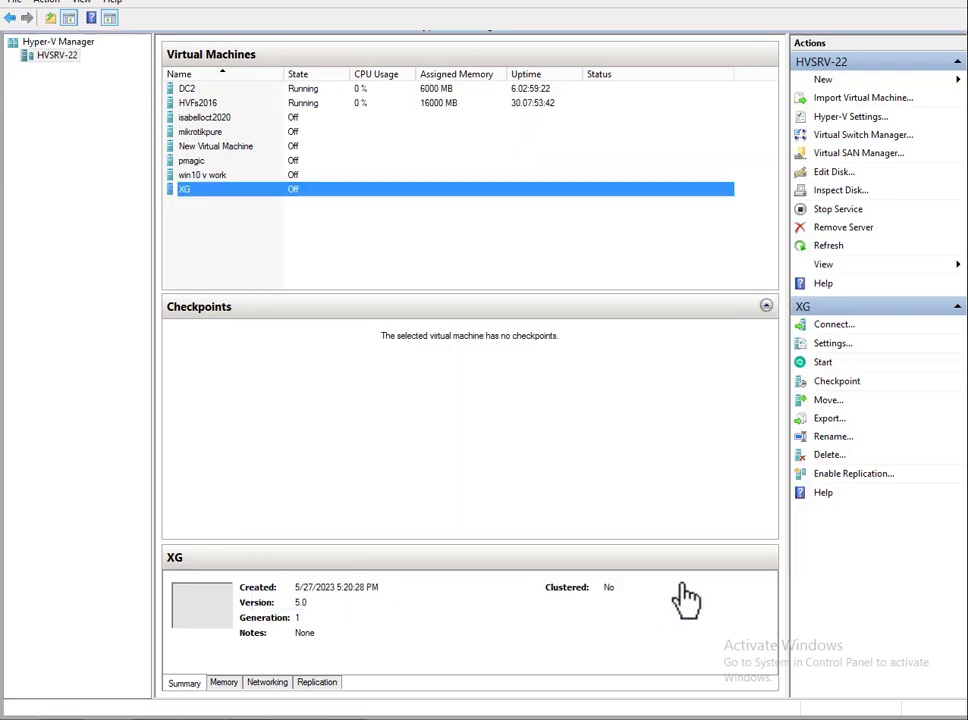
Step: Rename the second New Virtual Switch to XGSW, apply it, and close Virtual Switch Manager
left_click(838, 140)
left_click(370, 188)
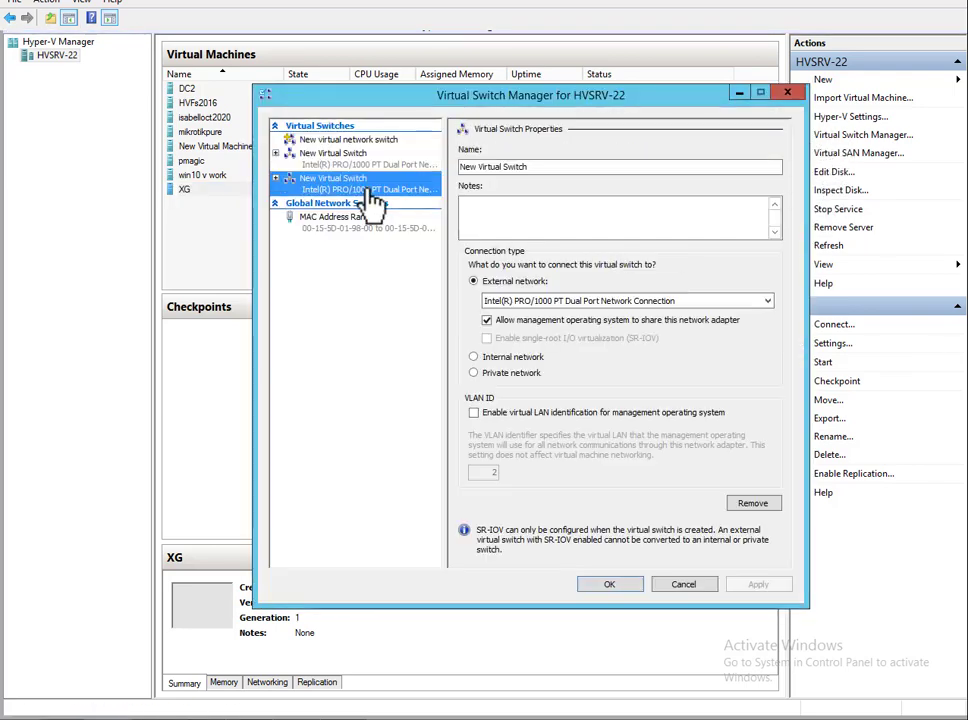
key("Tab")
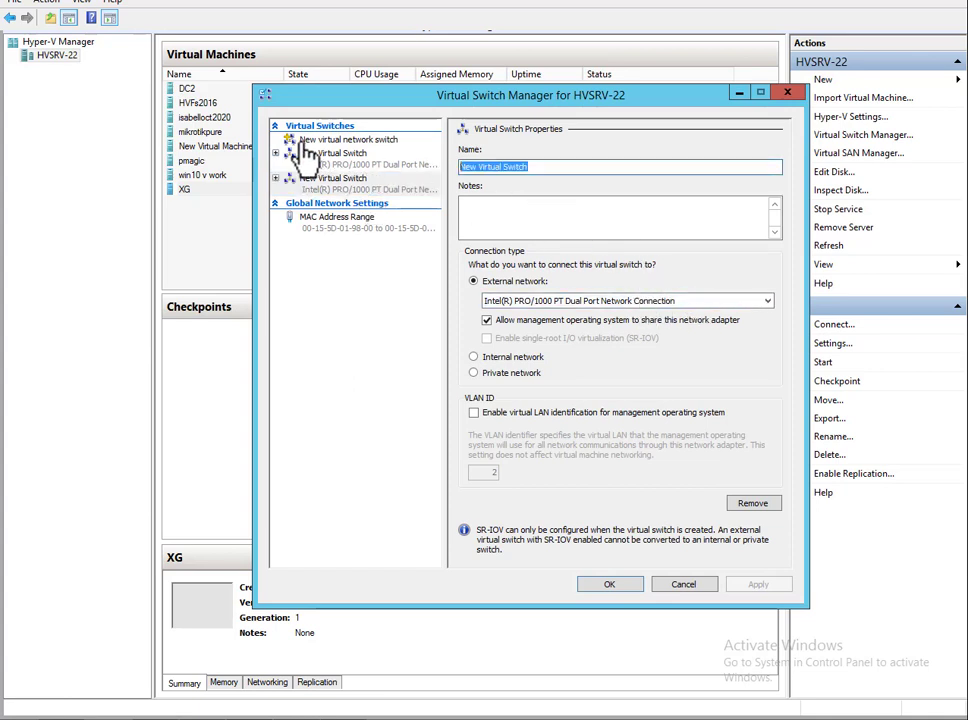
type("X")
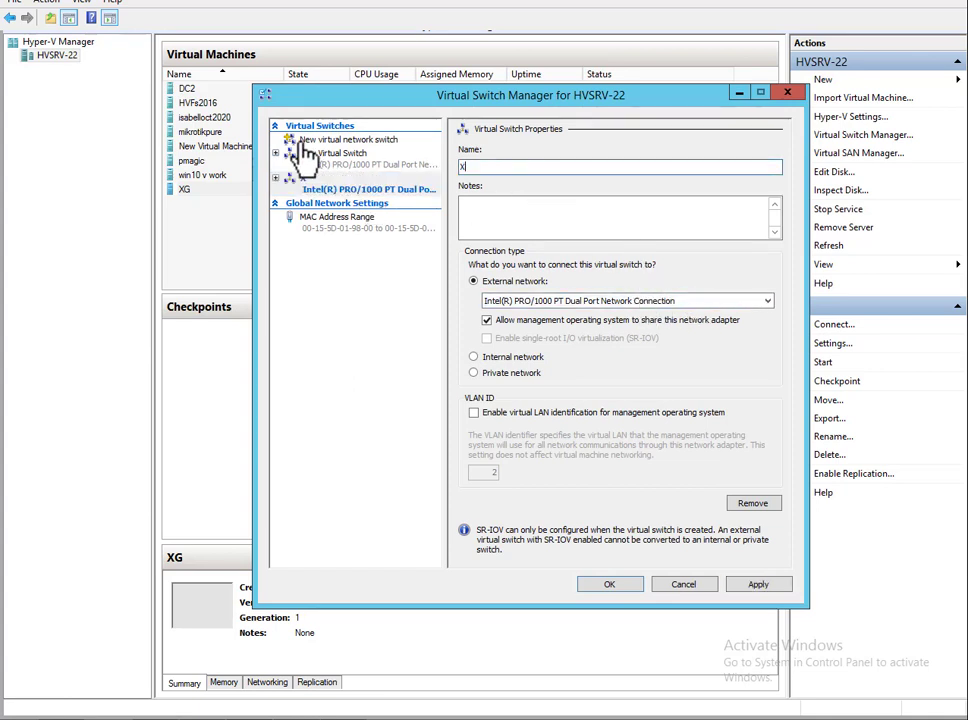
type("G")
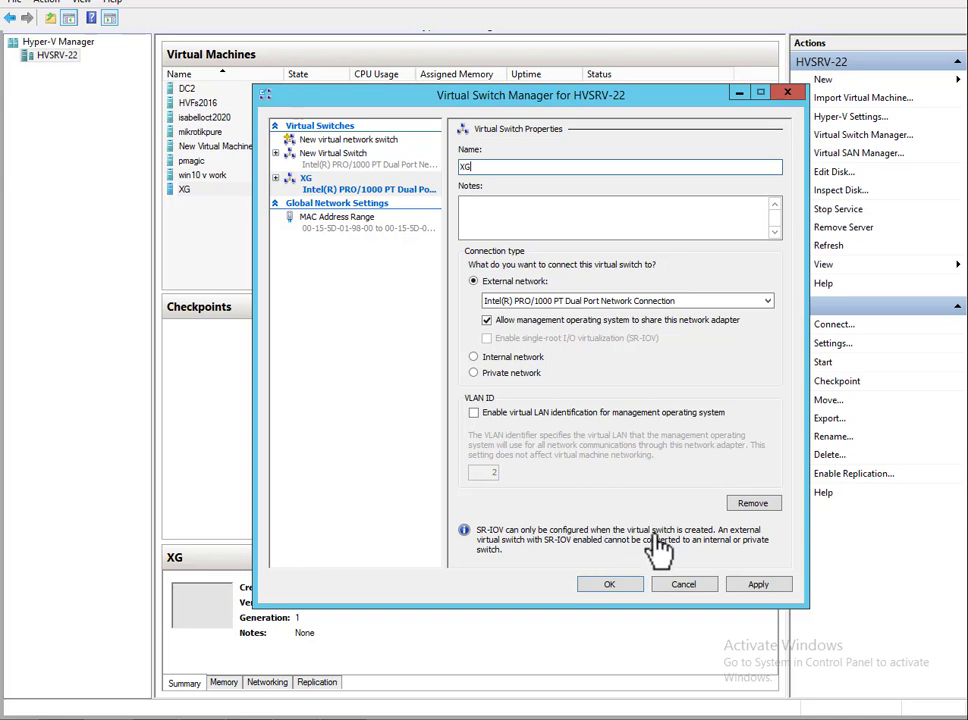
type("SW")
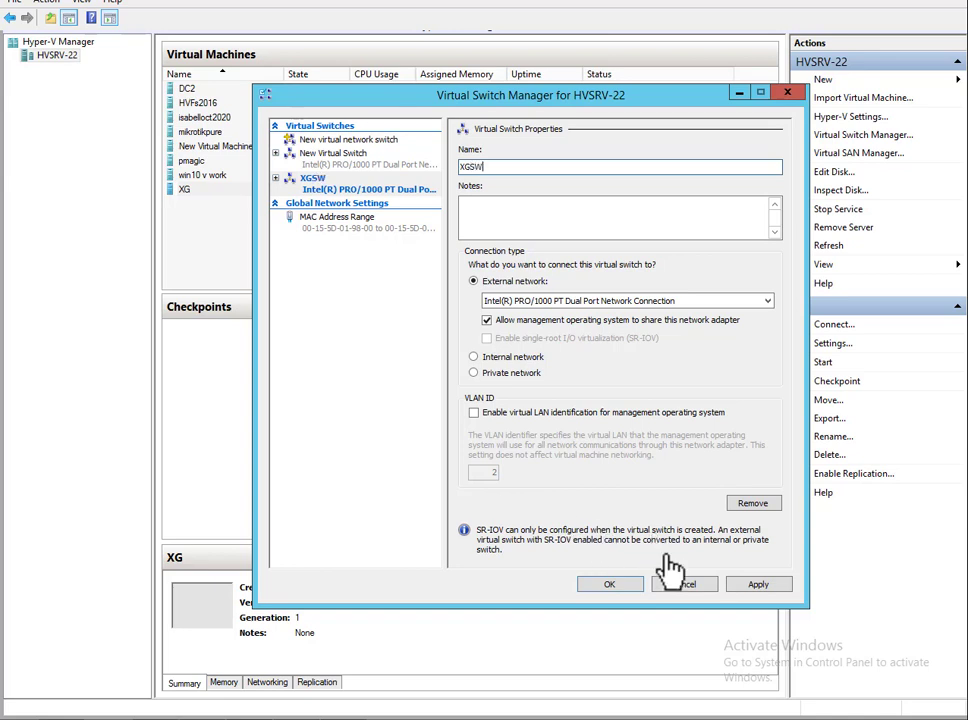
left_click(760, 585)
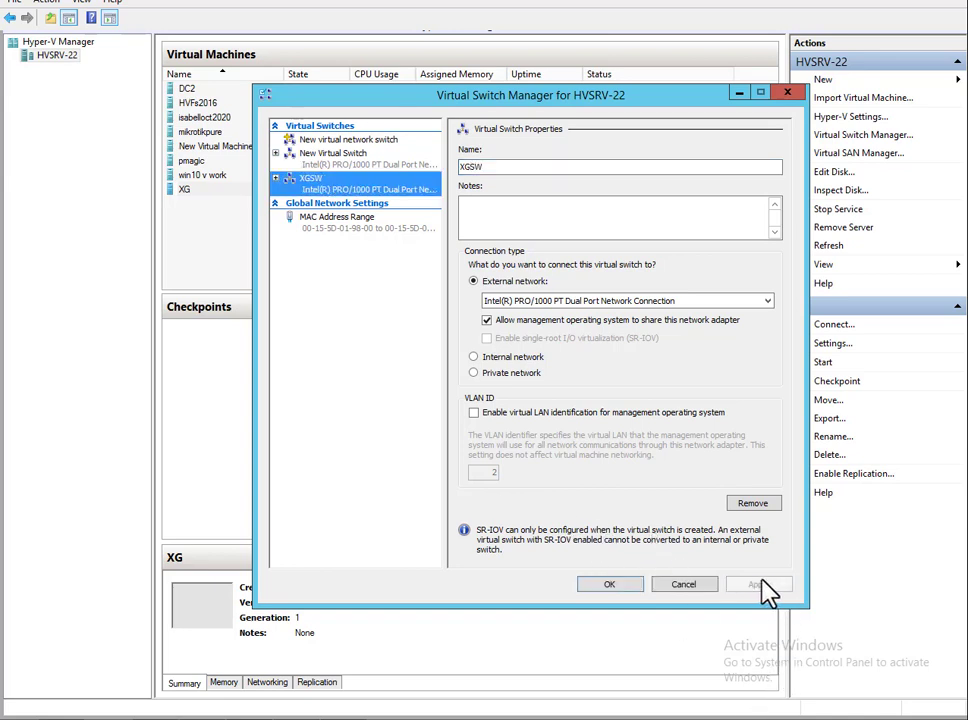
left_click(396, 166)
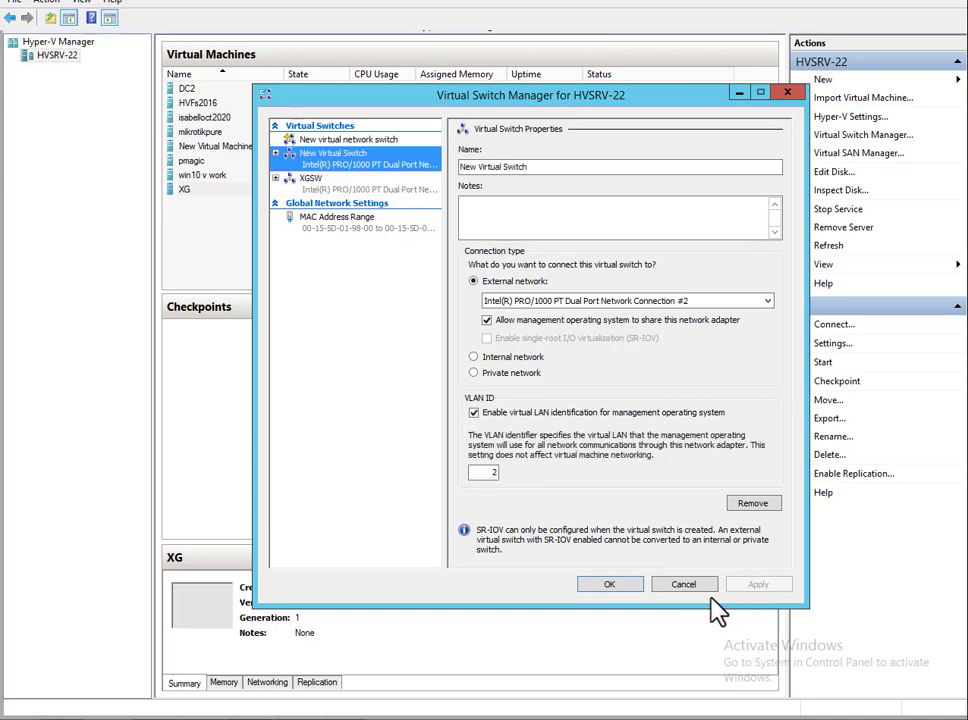
left_click(318, 182)
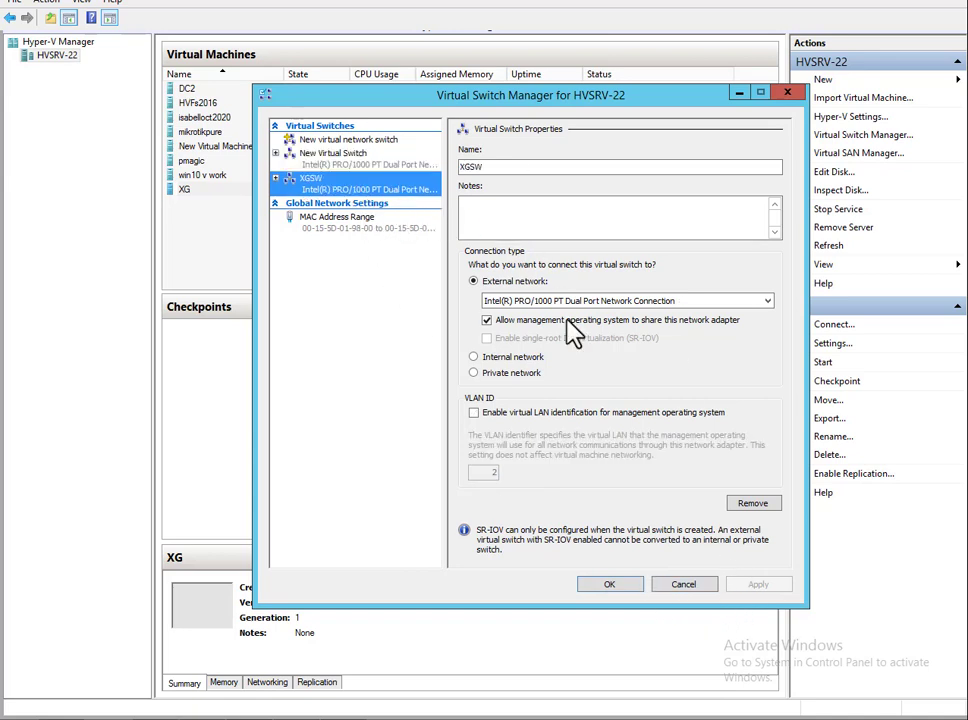
left_click(612, 586)
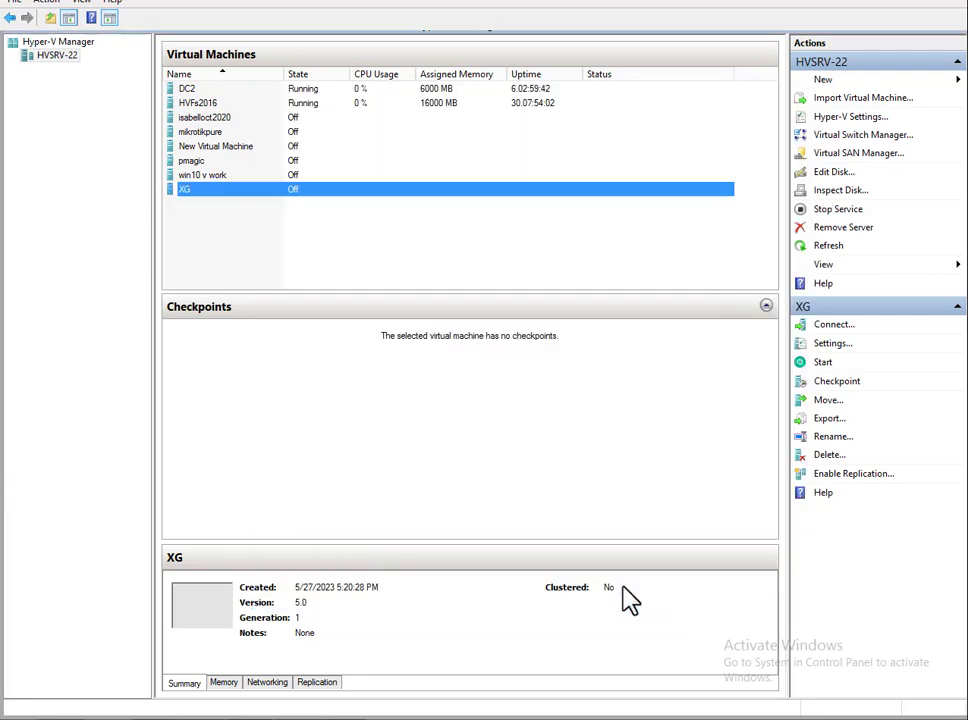
Step: In XG's settings, connect the first and second network adapters to XGSW
right_click(420, 200)
left_click(451, 227)
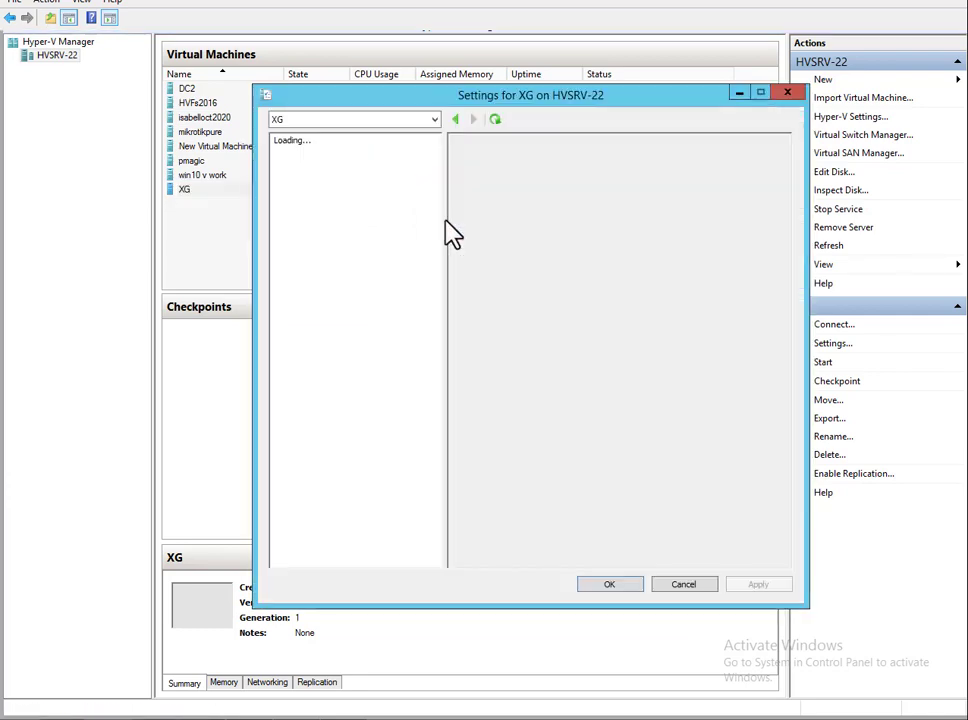
left_click(398, 384)
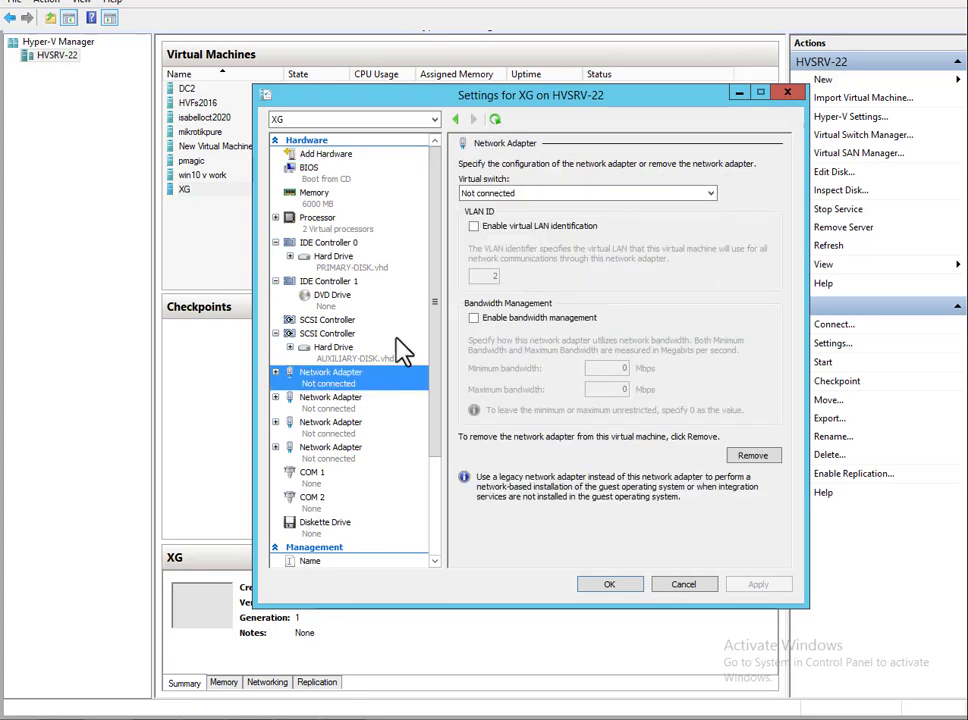
left_click(522, 195)
left_click(512, 228)
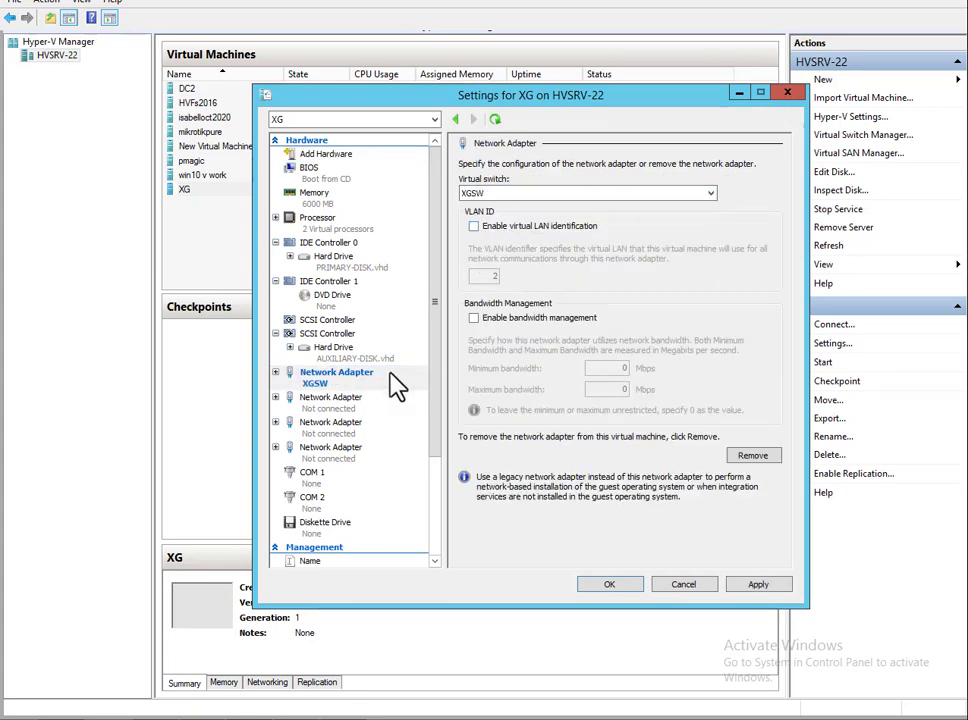
left_click(362, 399)
left_click(500, 192)
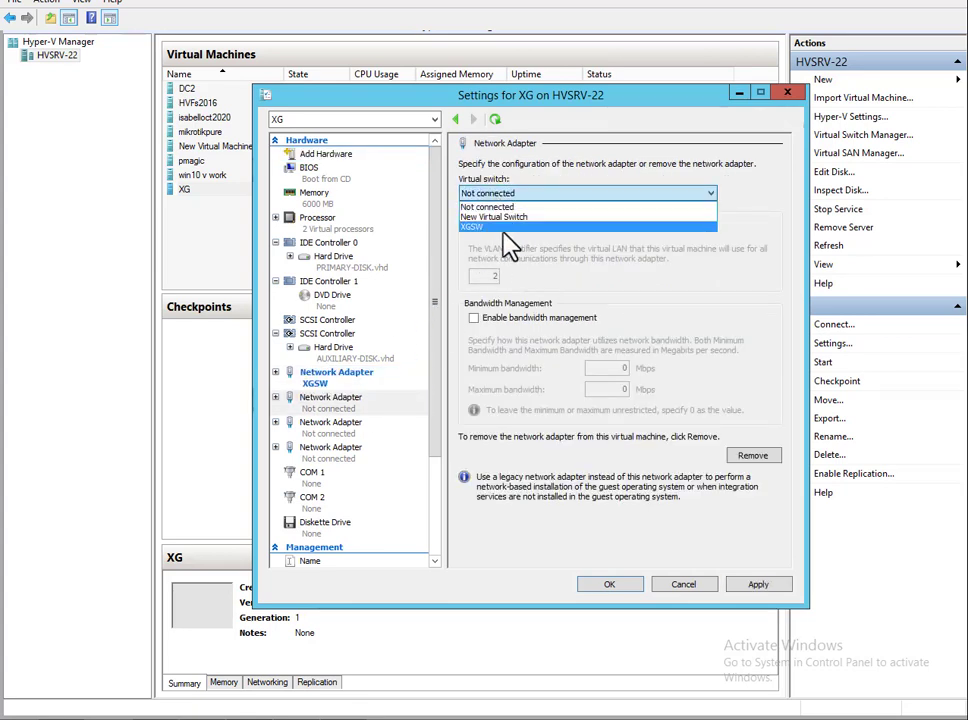
left_click(510, 228)
Step: Connect the third and fourth network adapters to XGSW and save the settings
left_click(345, 425)
left_click(500, 192)
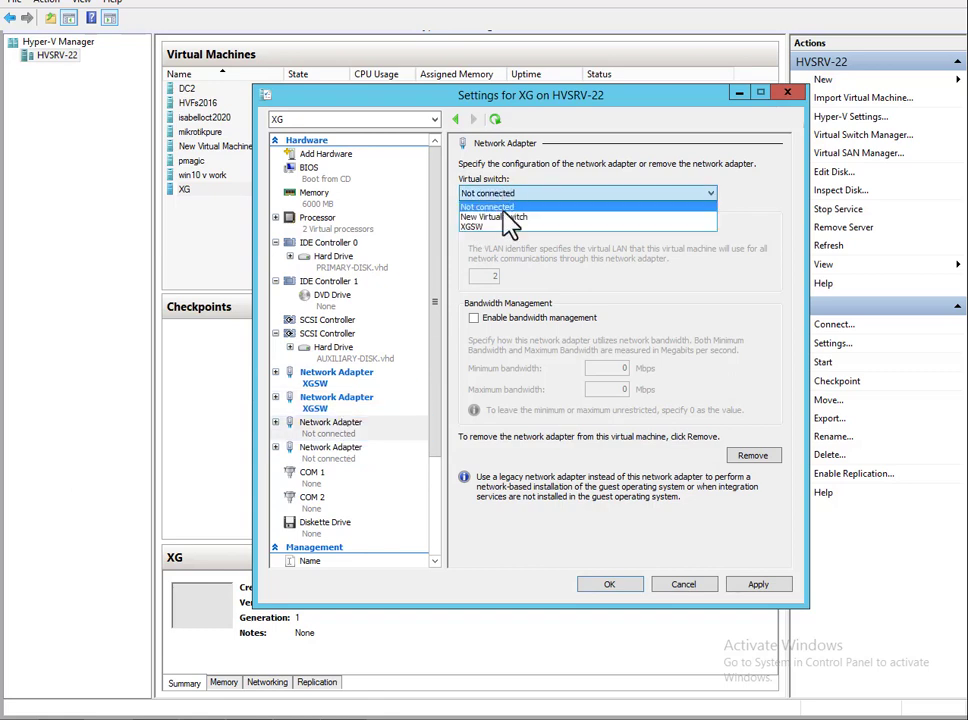
left_click(510, 228)
left_click(335, 447)
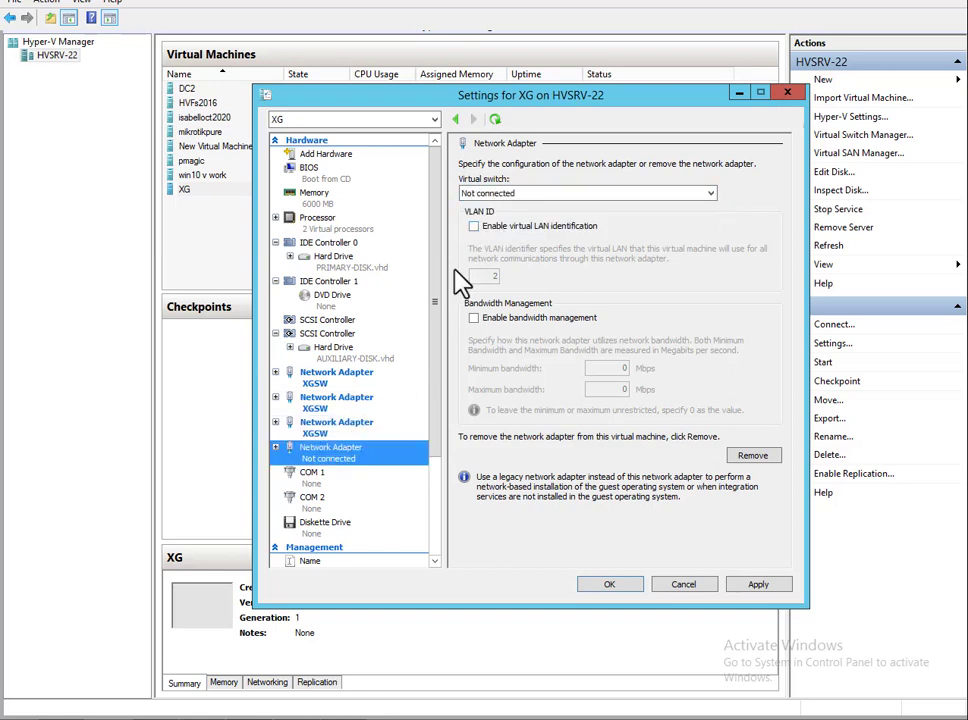
left_click(516, 193)
left_click(497, 227)
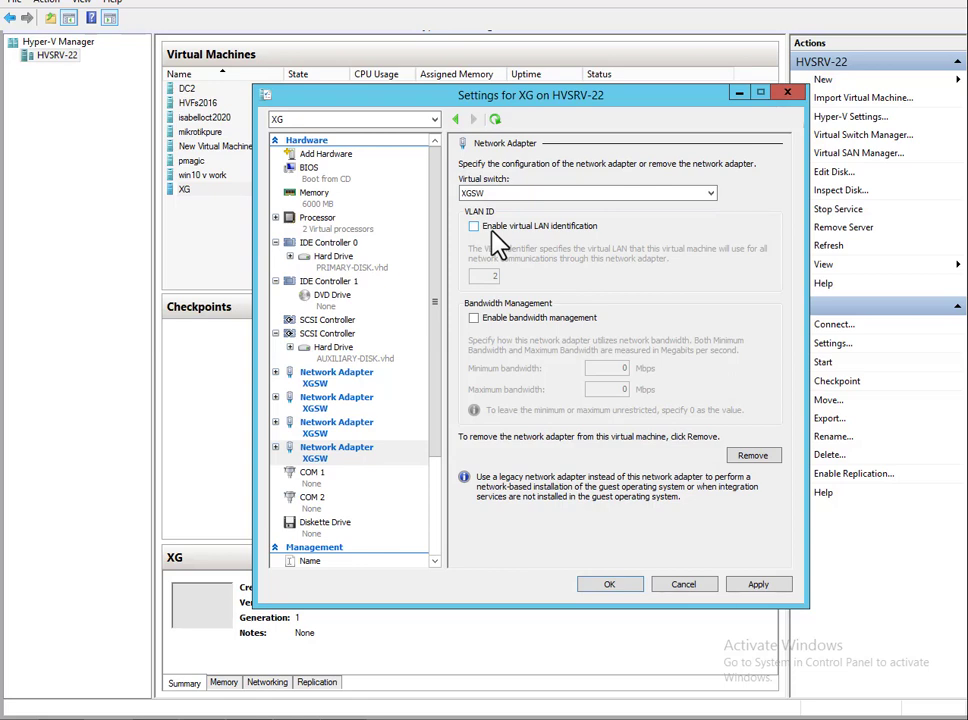
left_click(758, 584)
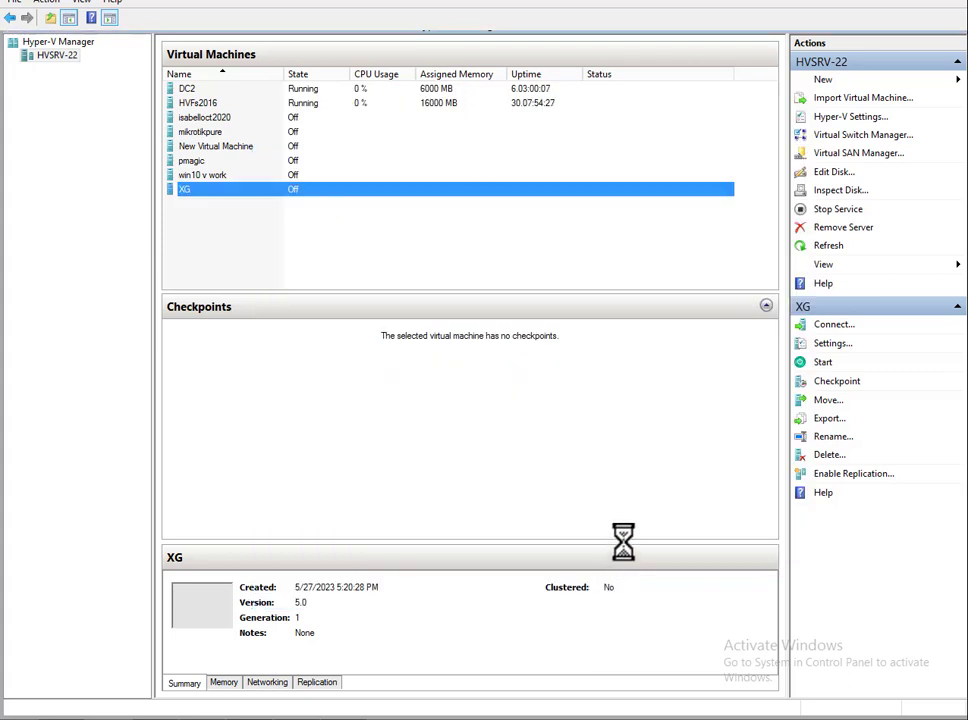
Step: Connect to XG, start it, and view the console in Full Screen Mode
right_click(431, 190)
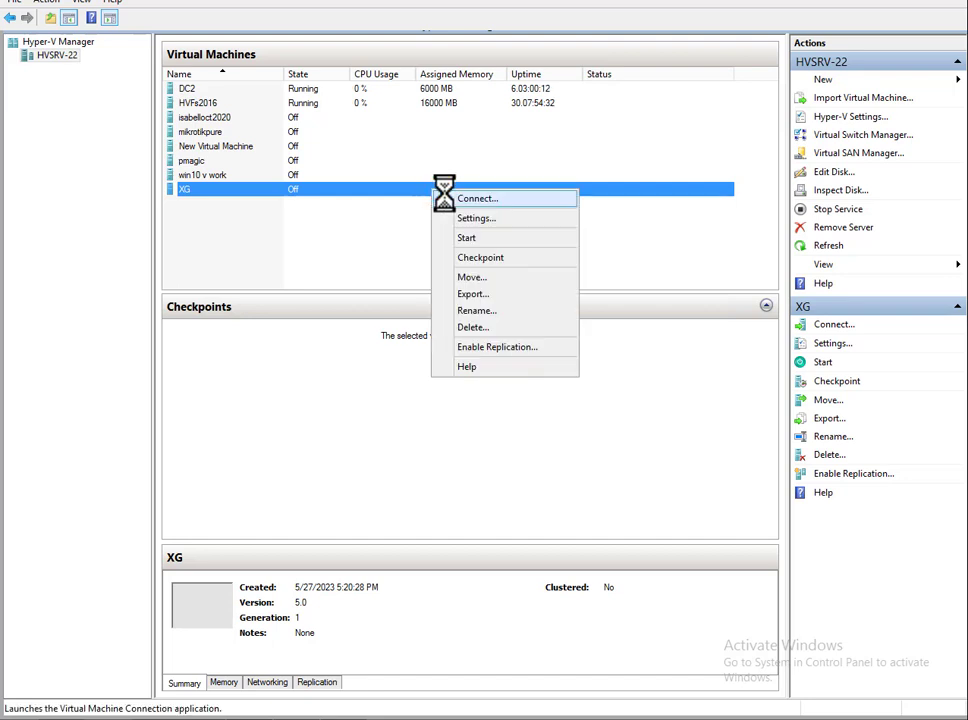
left_click(454, 199)
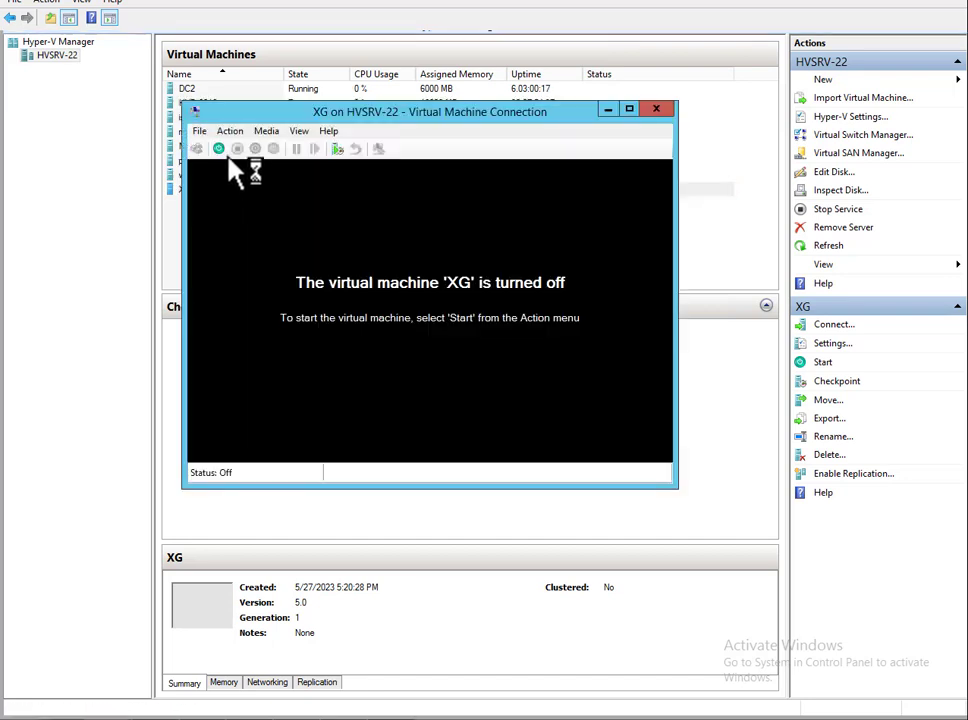
left_click(219, 149)
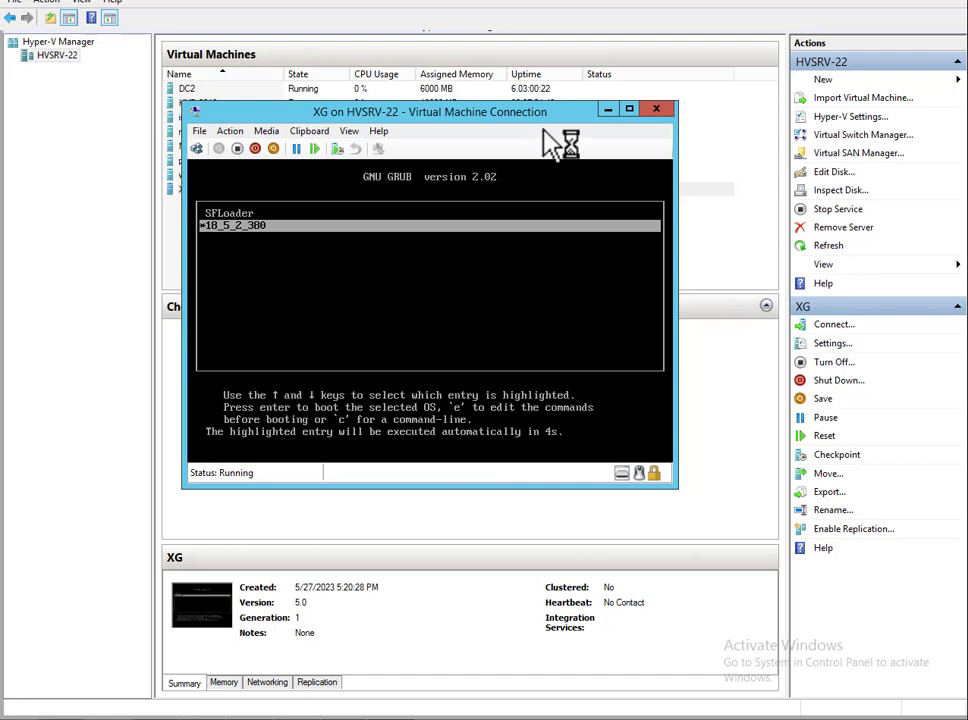
left_click(348, 131)
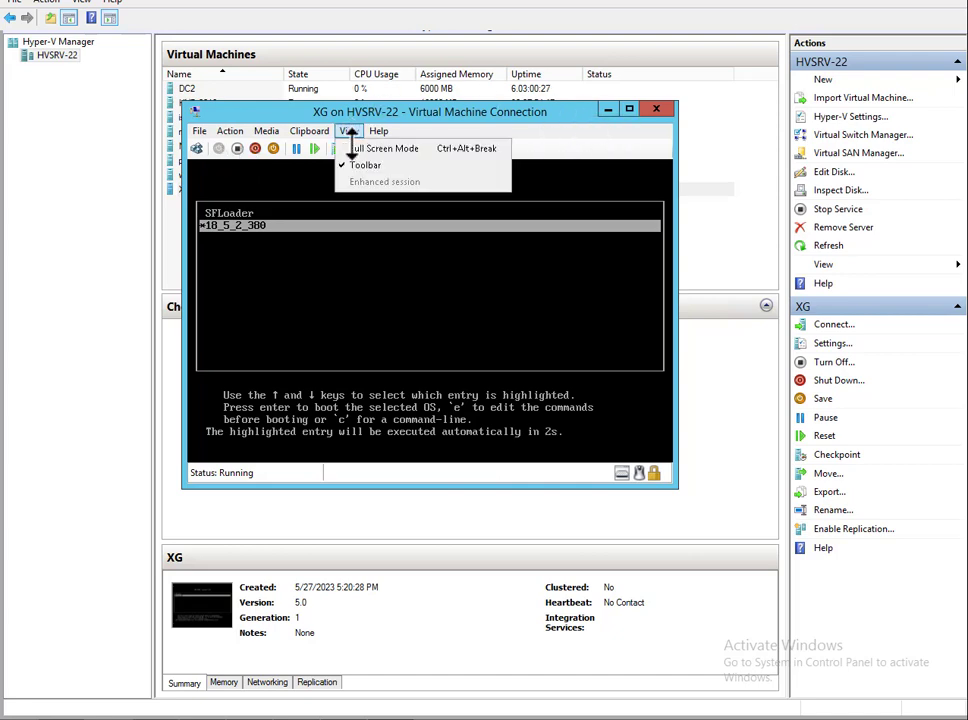
left_click(362, 147)
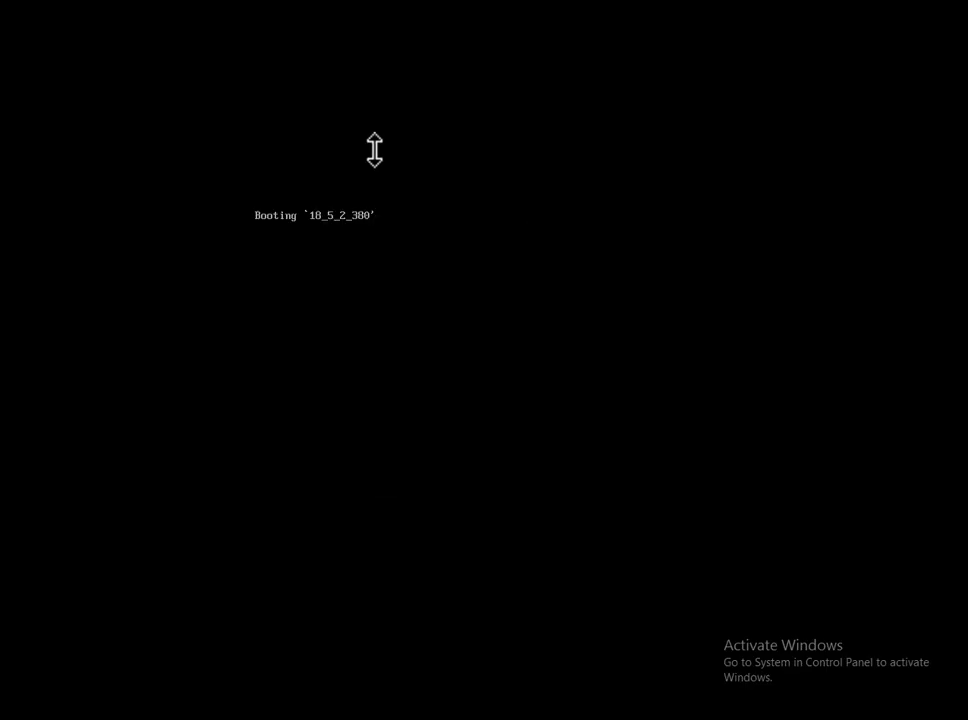
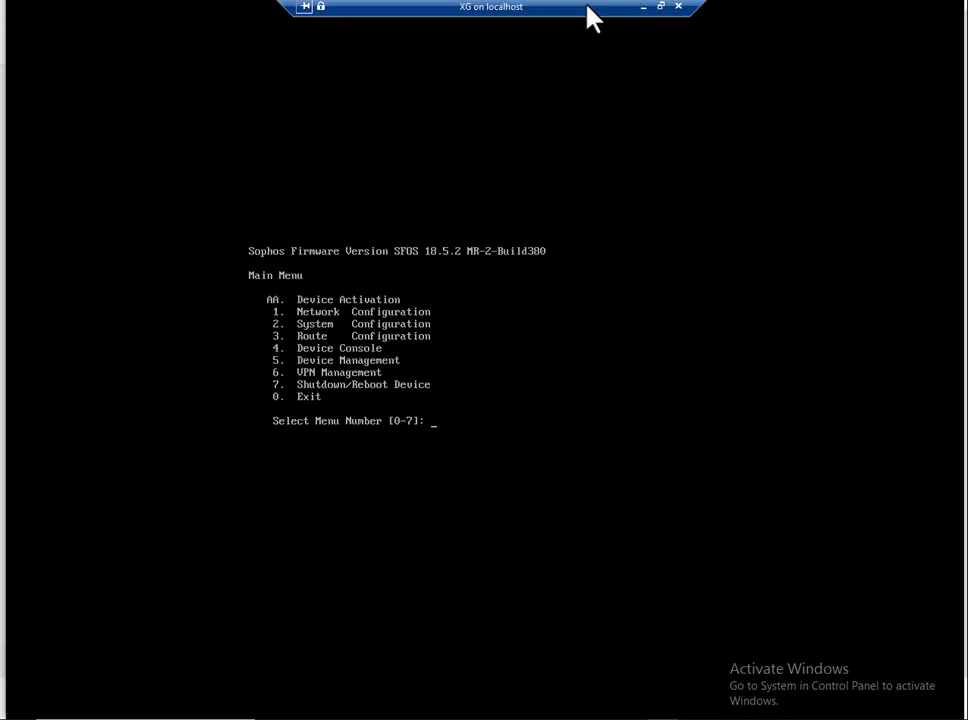
Step: Close the firewall VM console and bring up Windows Network Connections
left_click(661, 9)
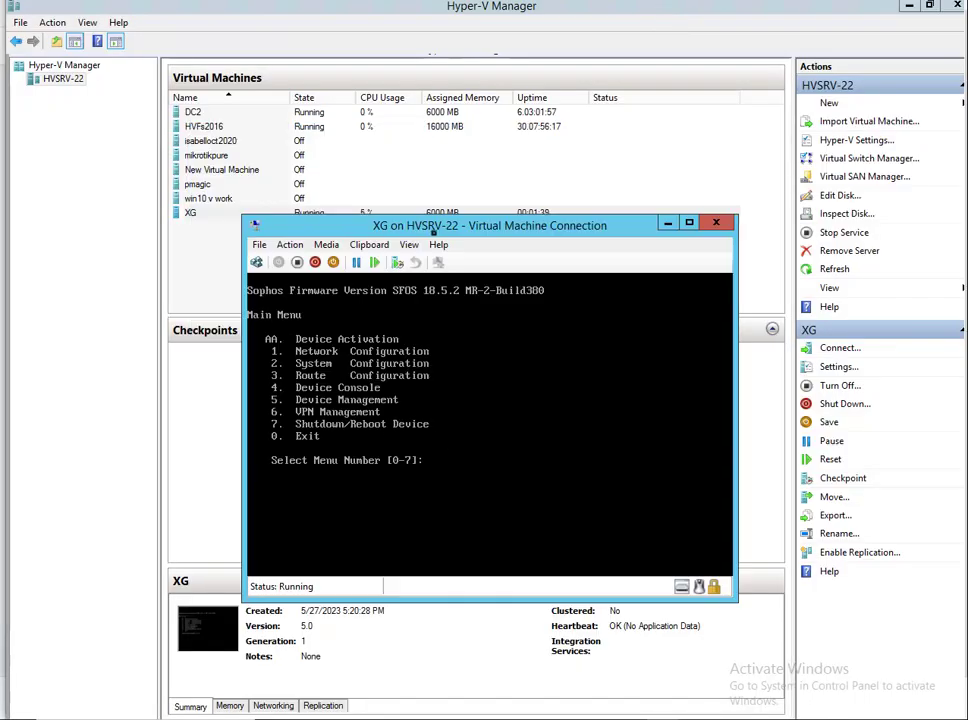
key("alt+F4")
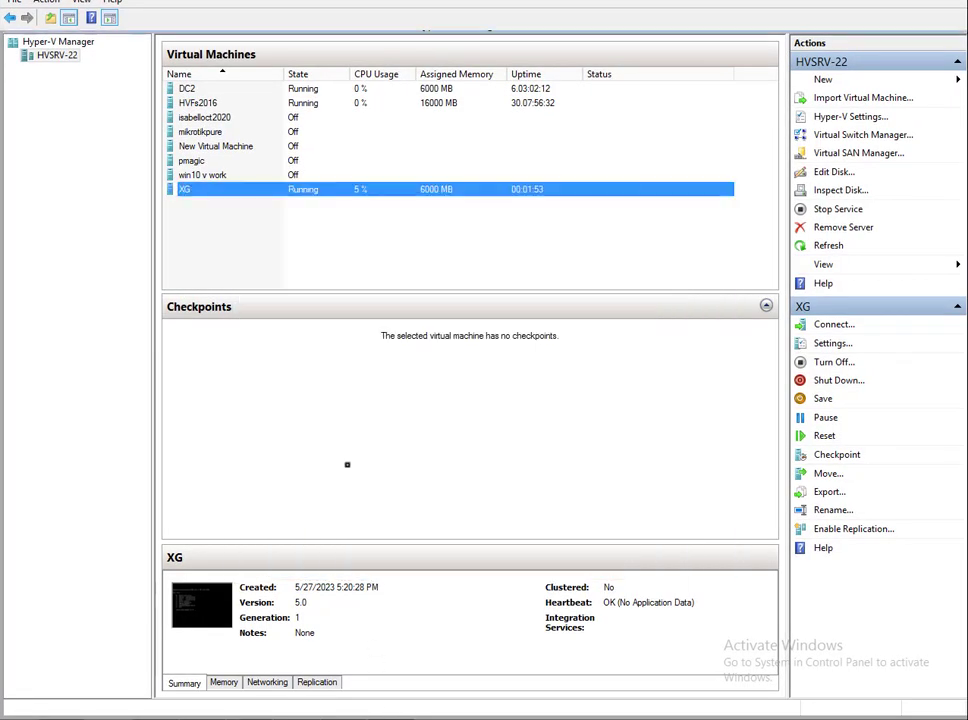
mouse_move(296, 692)
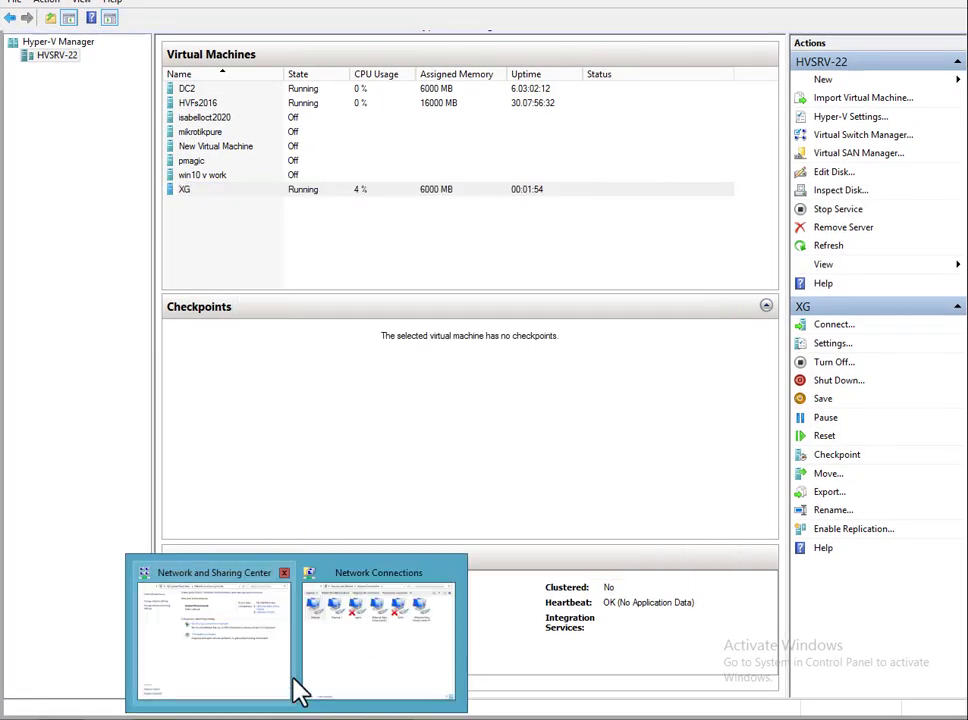
left_click(365, 610)
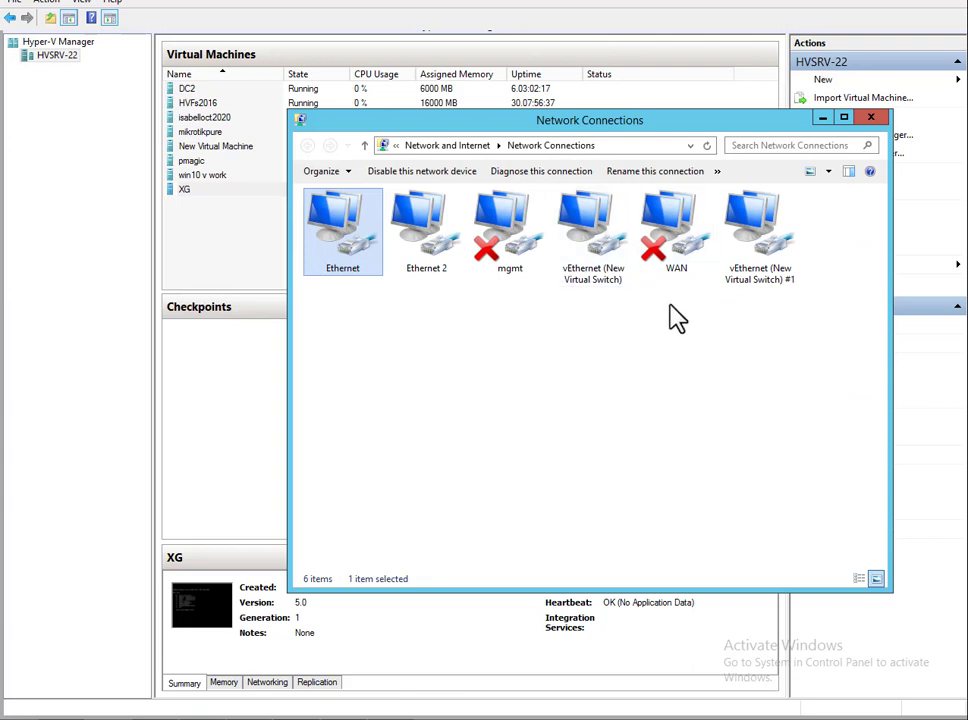
Step: Confirm the vEthernet (XGSW) adapter's 192.168.100.100 address, then open its properties
right_click(750, 280)
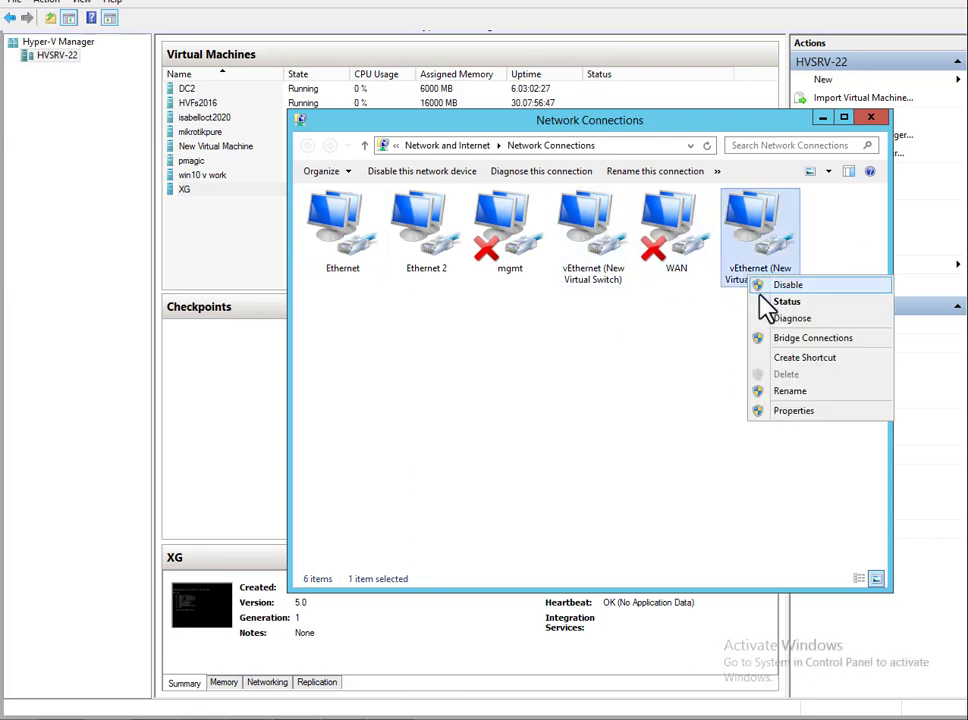
left_click(766, 302)
left_click(398, 344)
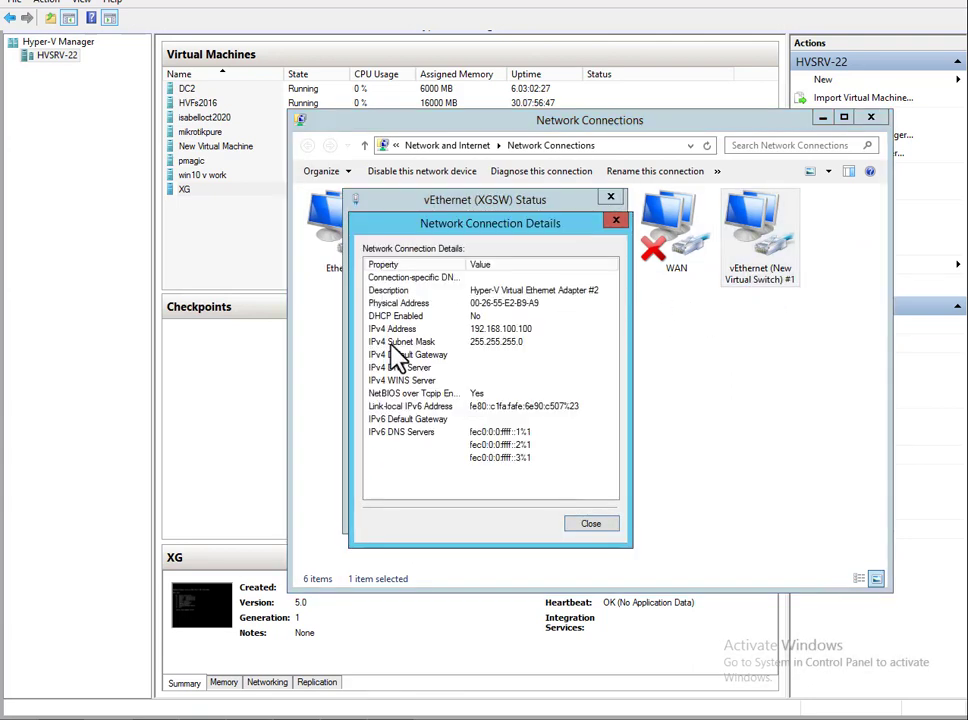
left_click(592, 523)
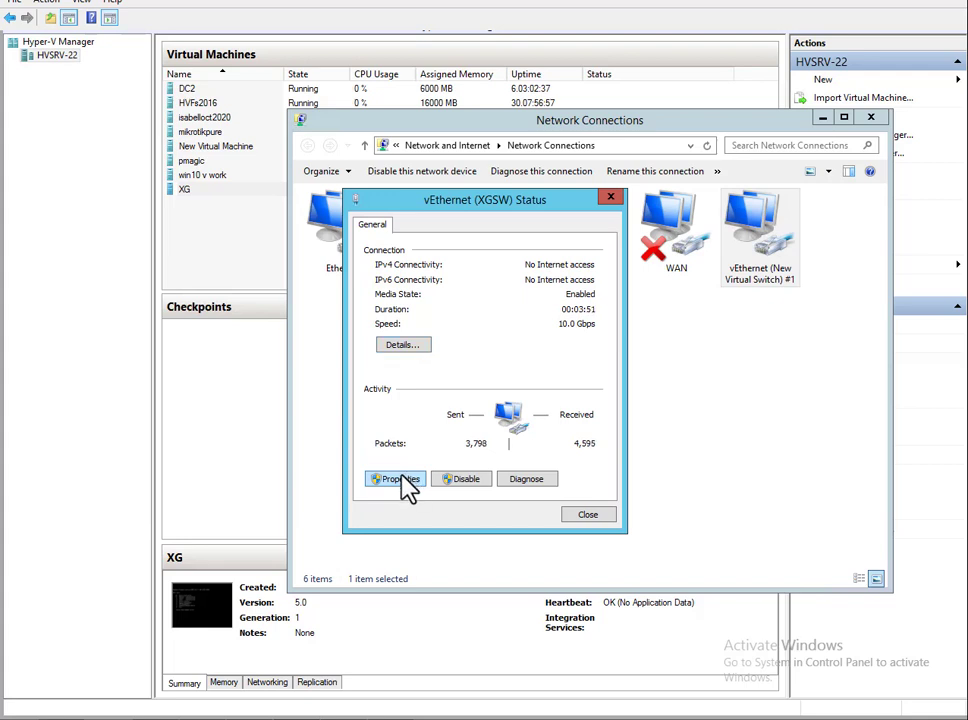
left_click(400, 480)
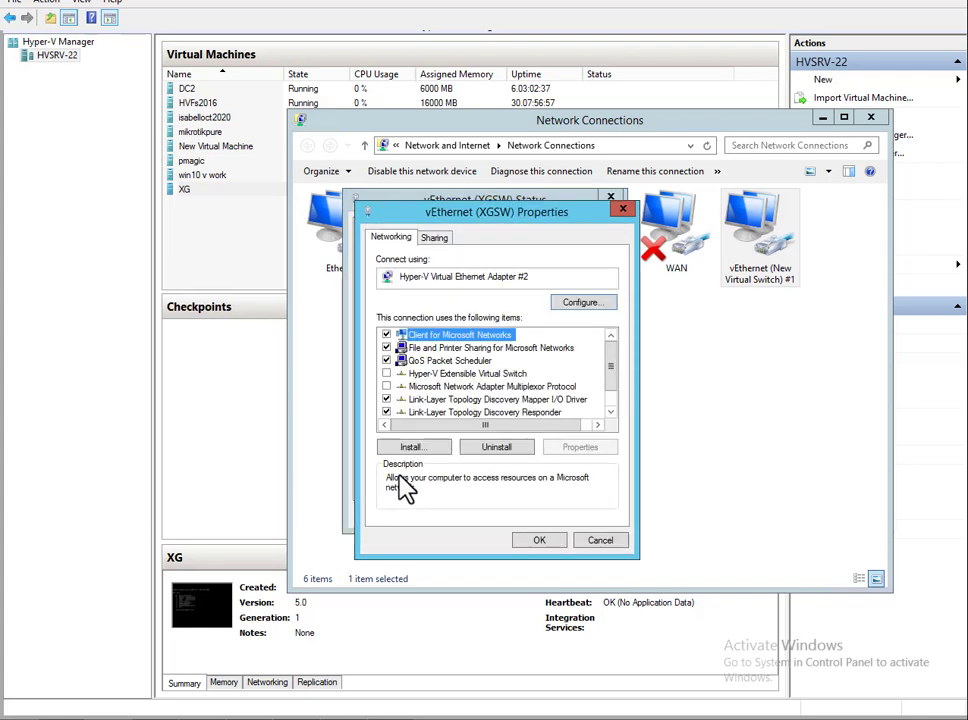
scroll(510, 415, "down", 1)
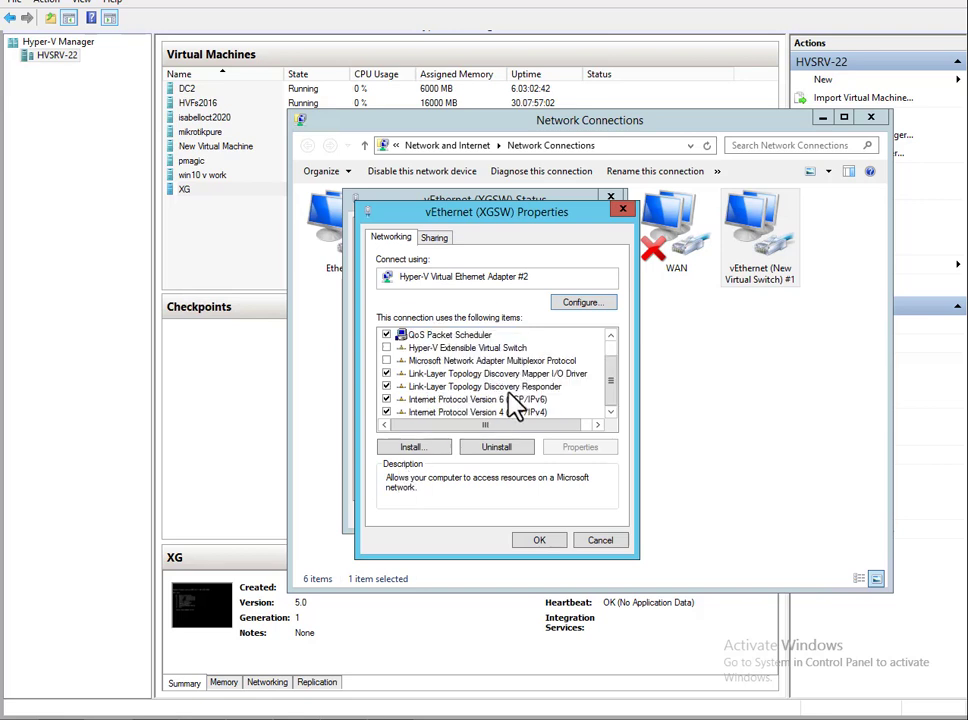
Step: In IPv4 Advanced settings, add 172.16.16.1 with mask 255.255.255.0 and confirm all dialogs
left_click(511, 410)
left_click(578, 447)
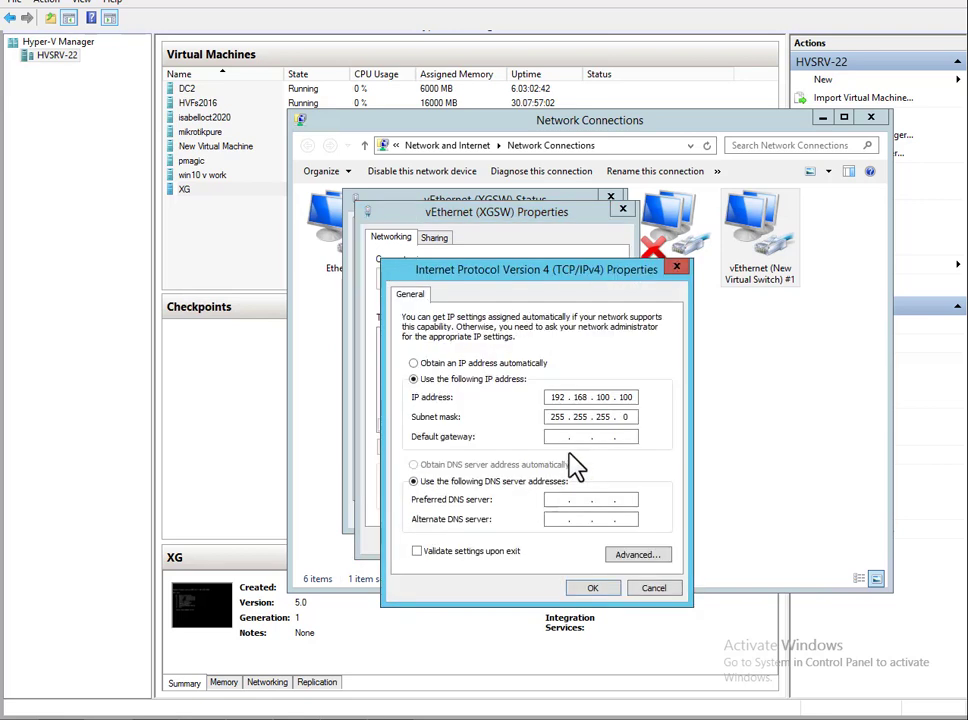
left_click(625, 556)
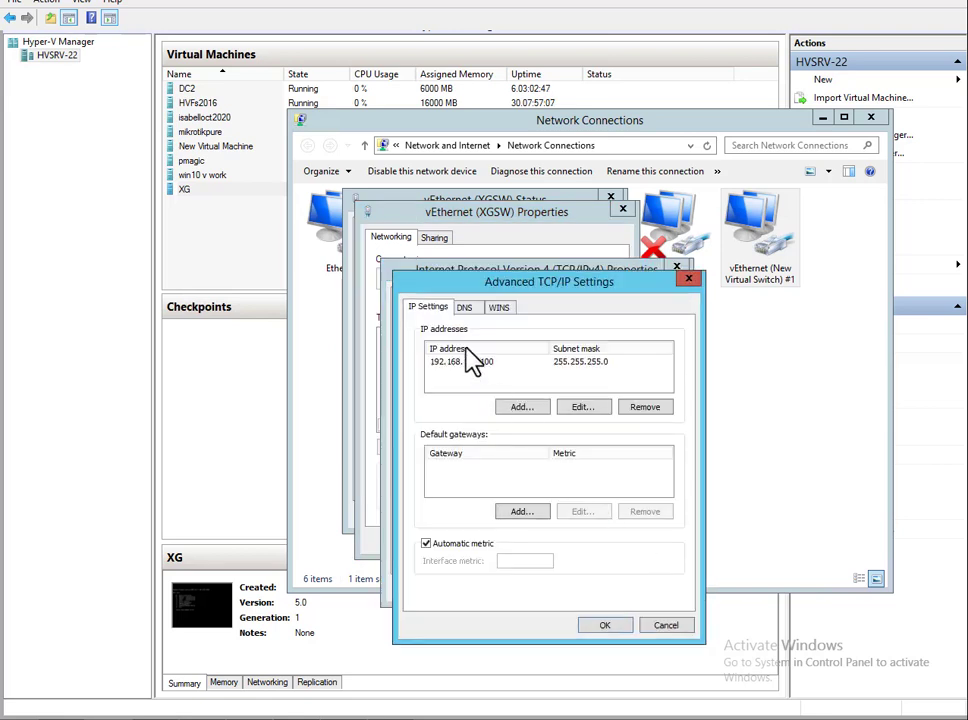
left_click(522, 407)
type("172 . 16 . 16 .")
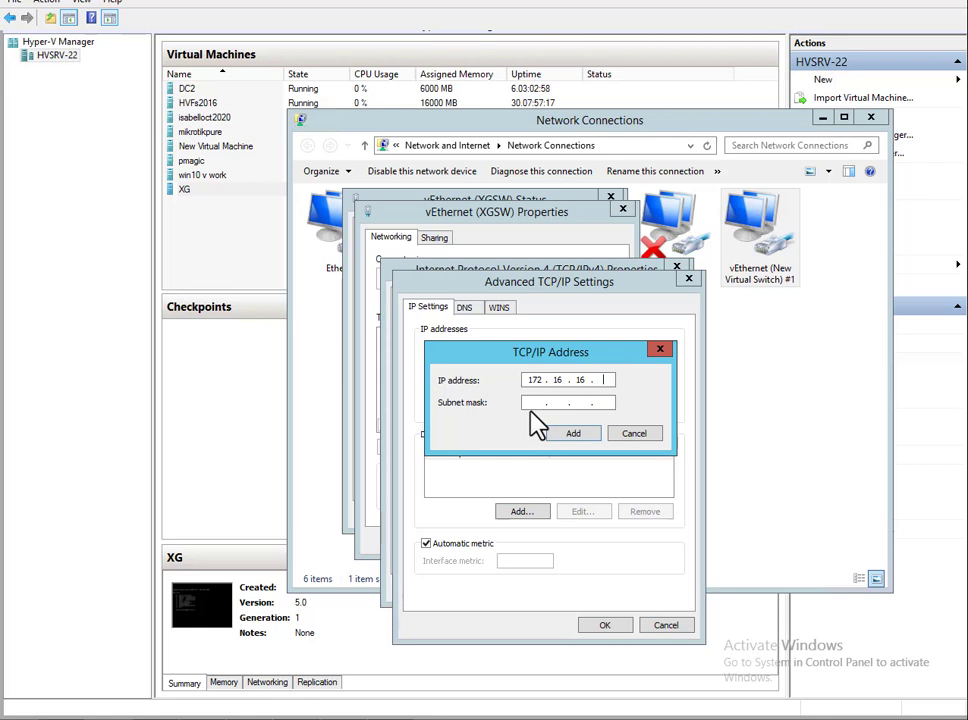
type("1")
key("Tab")
type("255 . 255 . 2")
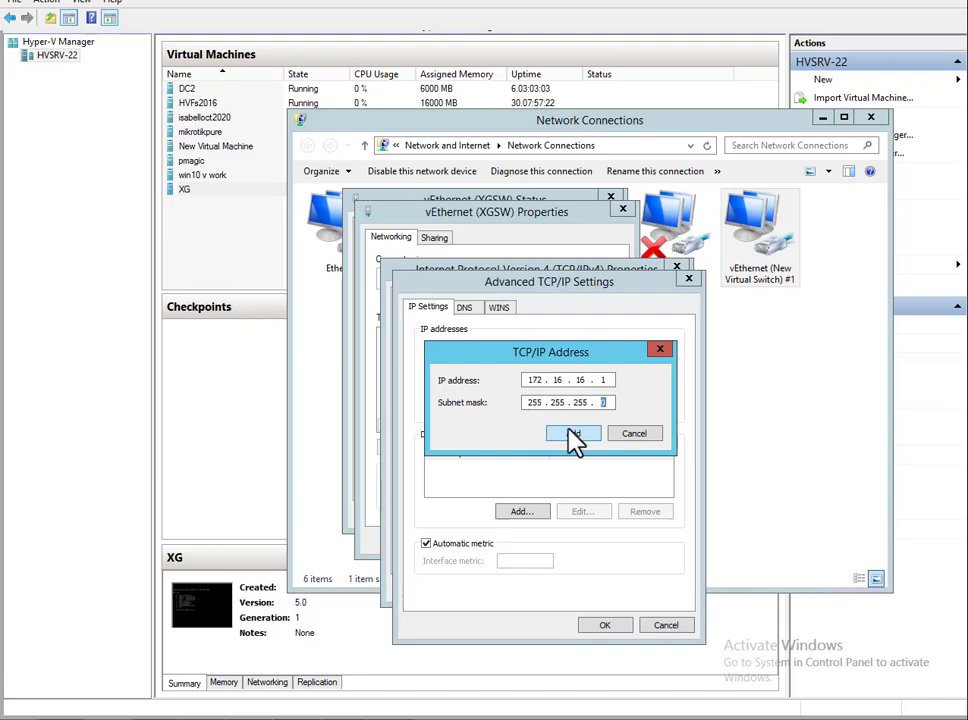
left_click(572, 435)
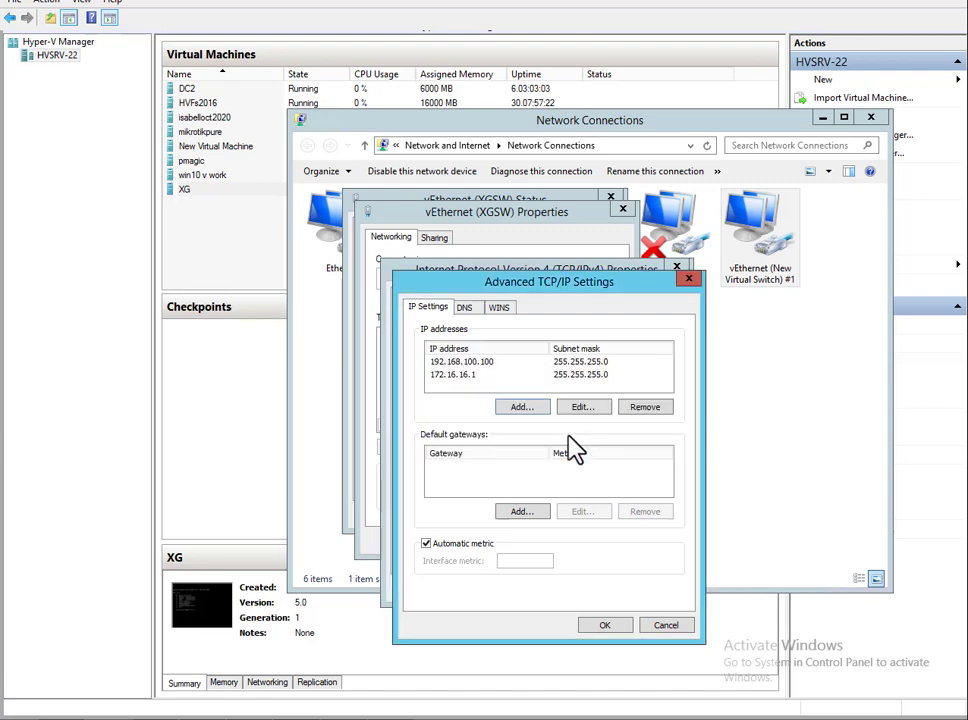
left_click(601, 627)
left_click(596, 588)
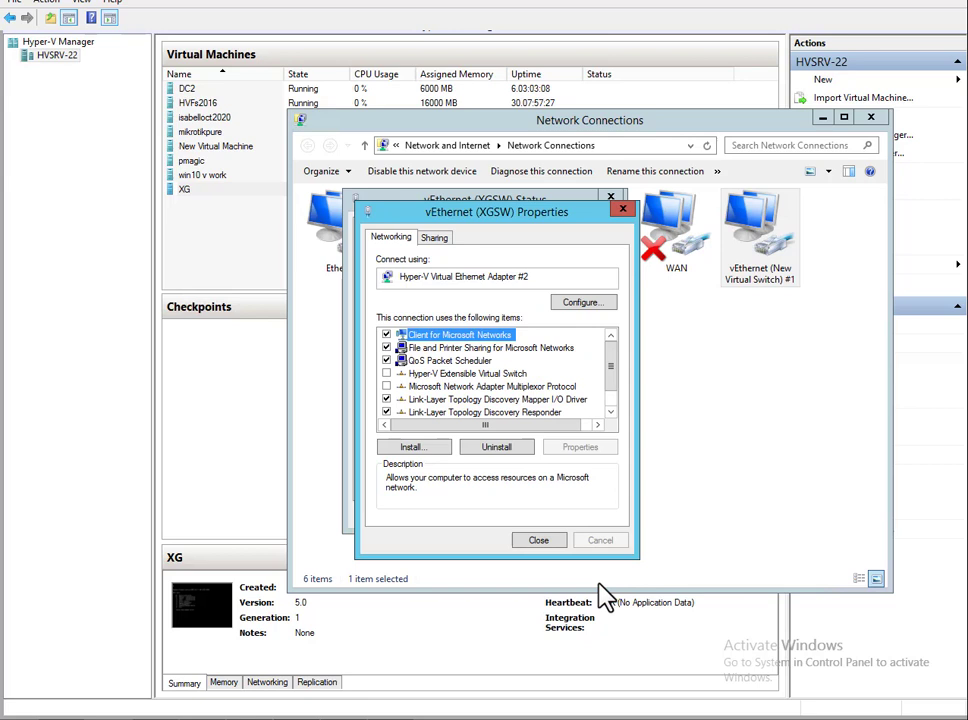
left_click(553, 545)
Step: Ping 172.16.16.16 from Command Prompt, getting four replies with 0% loss, then close it
left_click(575, 516)
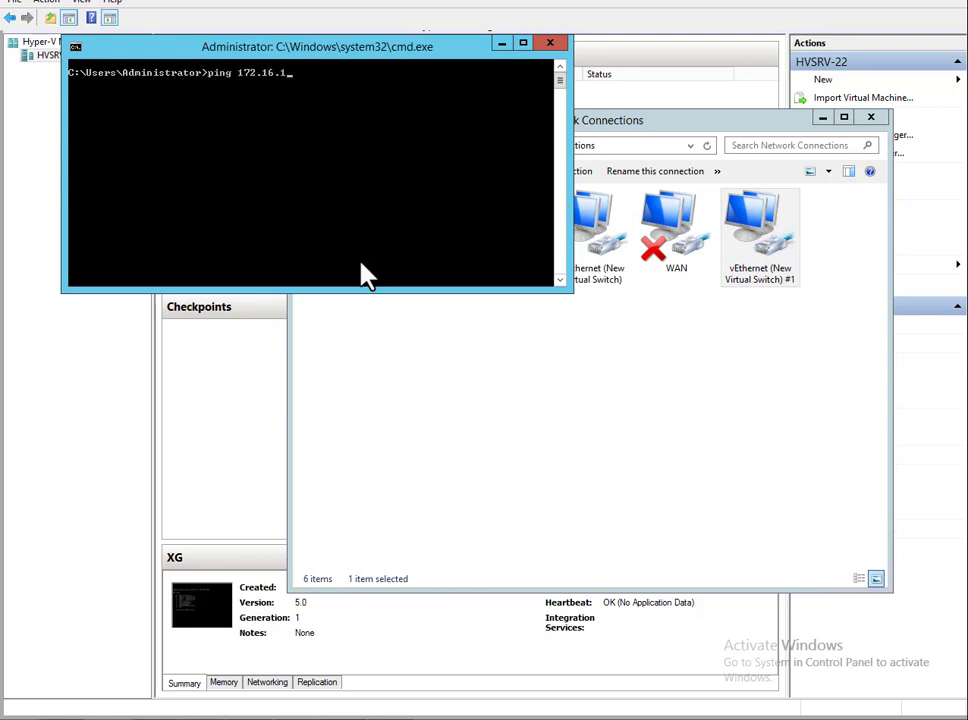
key("Return")
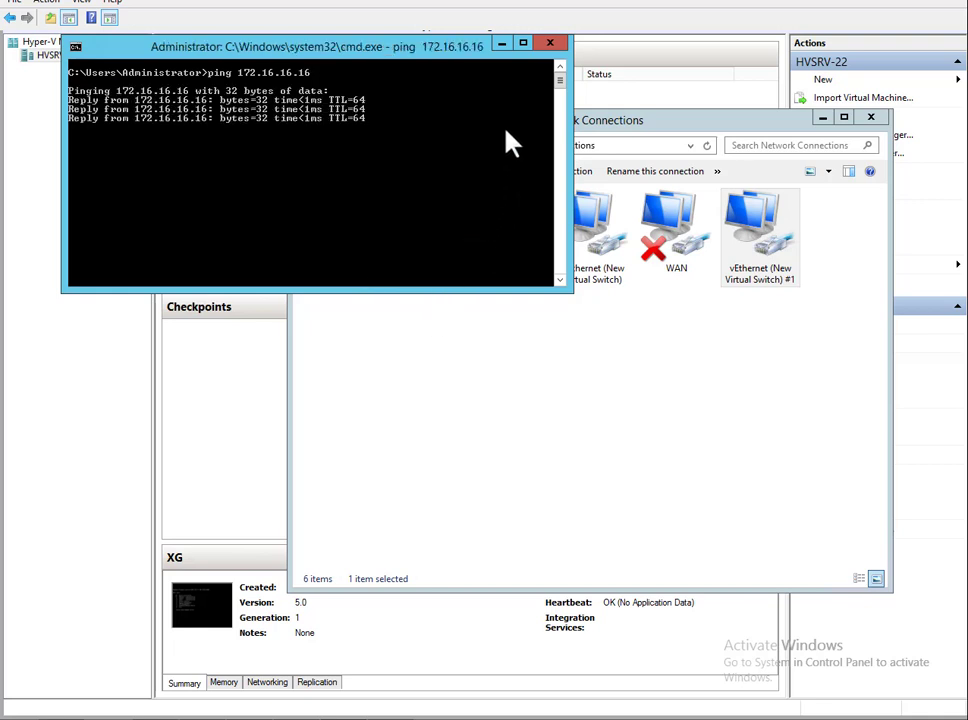
left_click(549, 45)
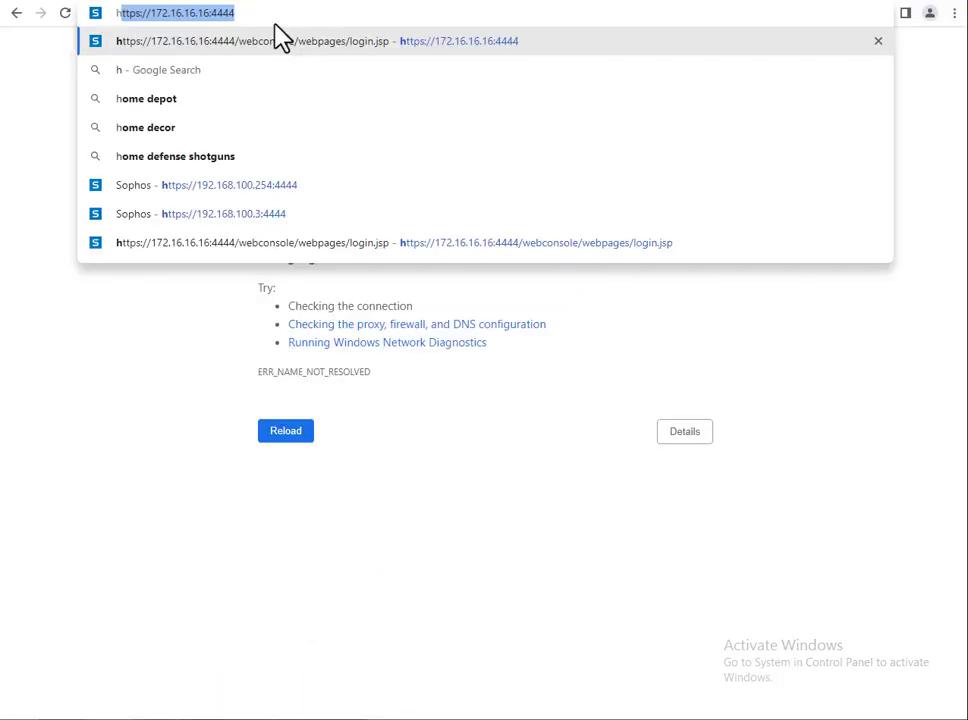
type("tt")
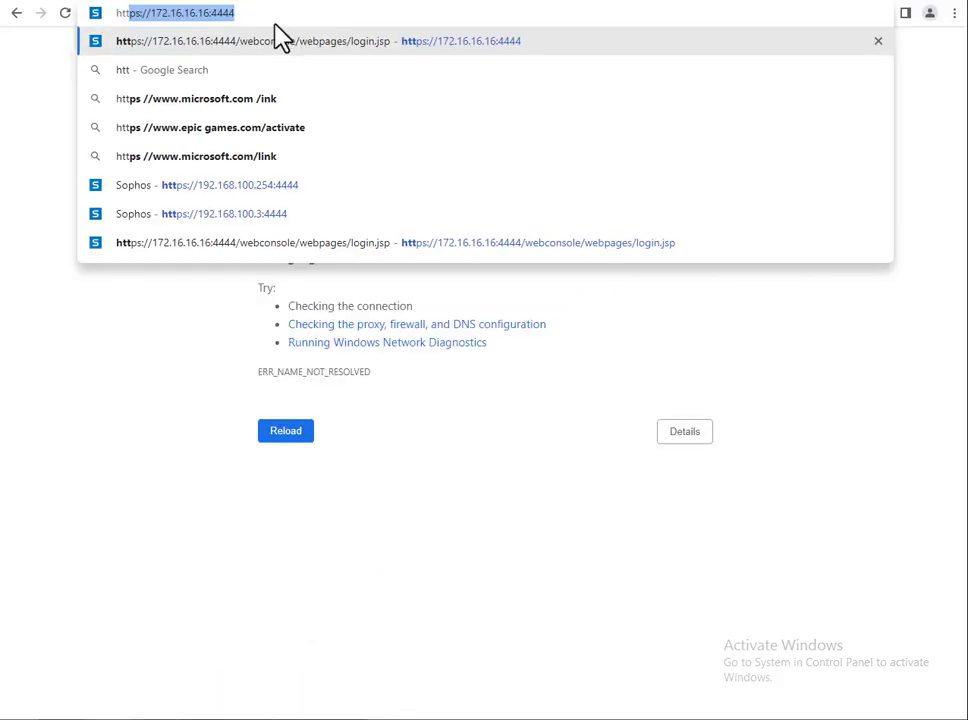
type("ps://")
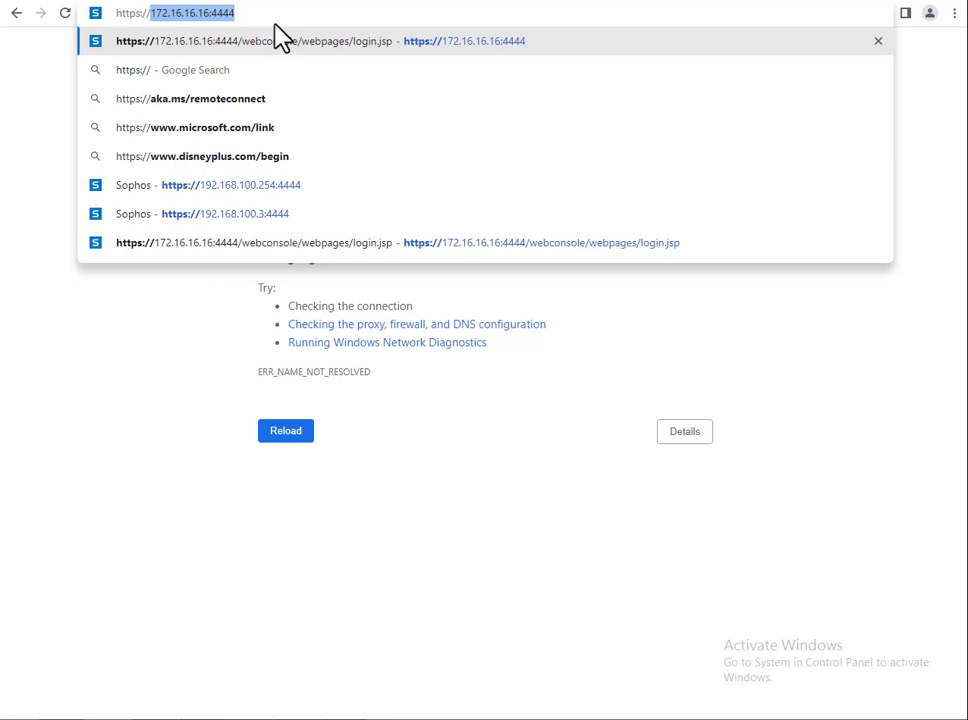
key("Return")
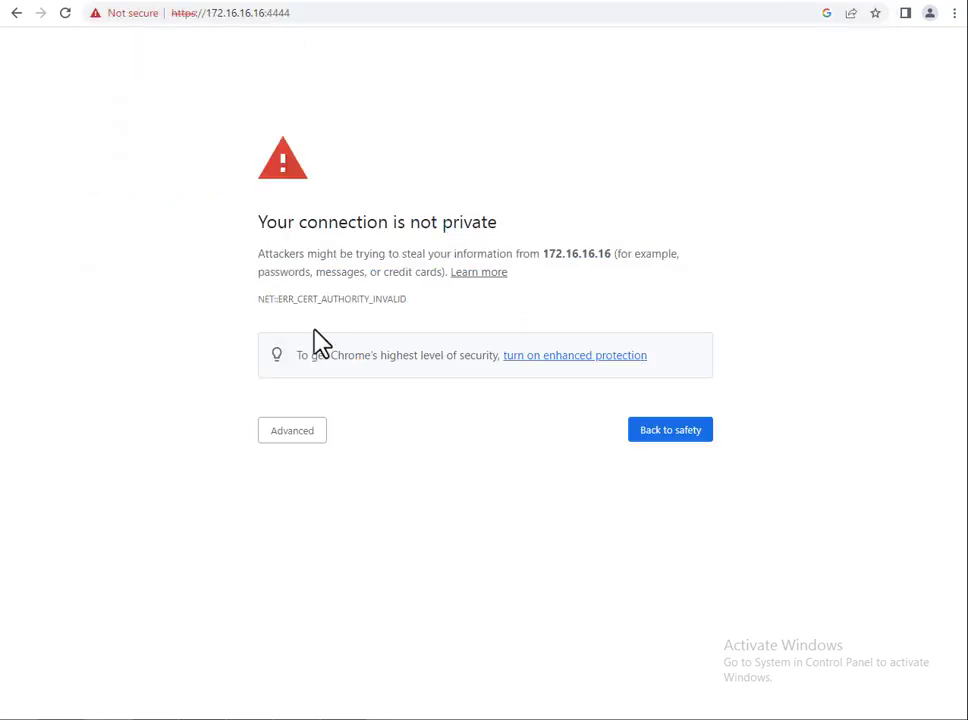
left_click(280, 433)
left_click(286, 549)
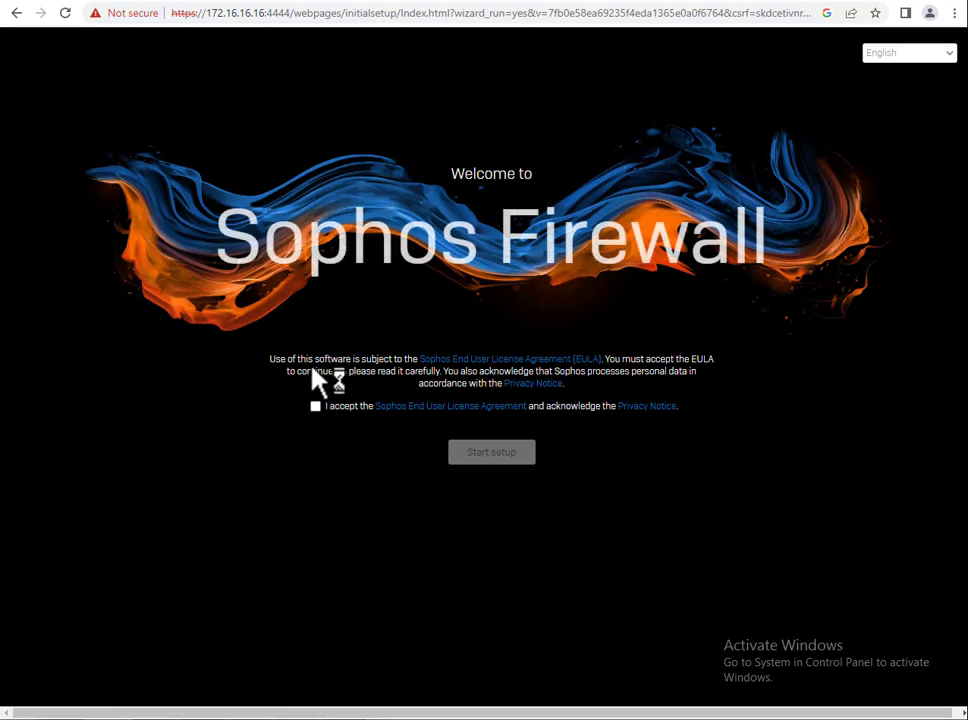
Step: Accept the EULA, enter the new admin password twice, and disable automatic firmware installation
left_click(315, 406)
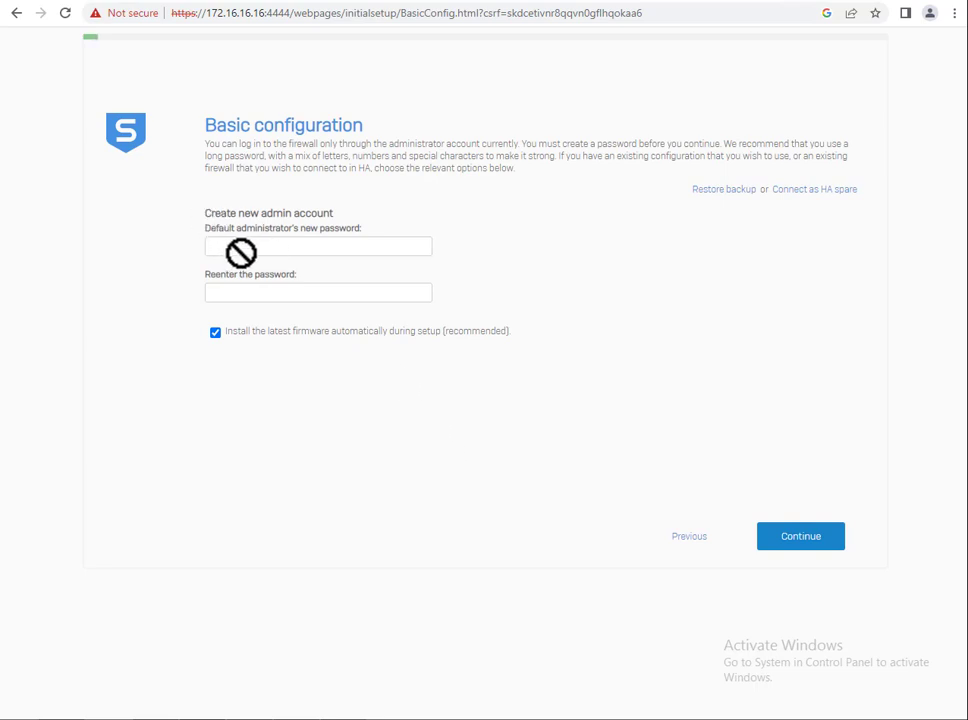
left_click(240, 250)
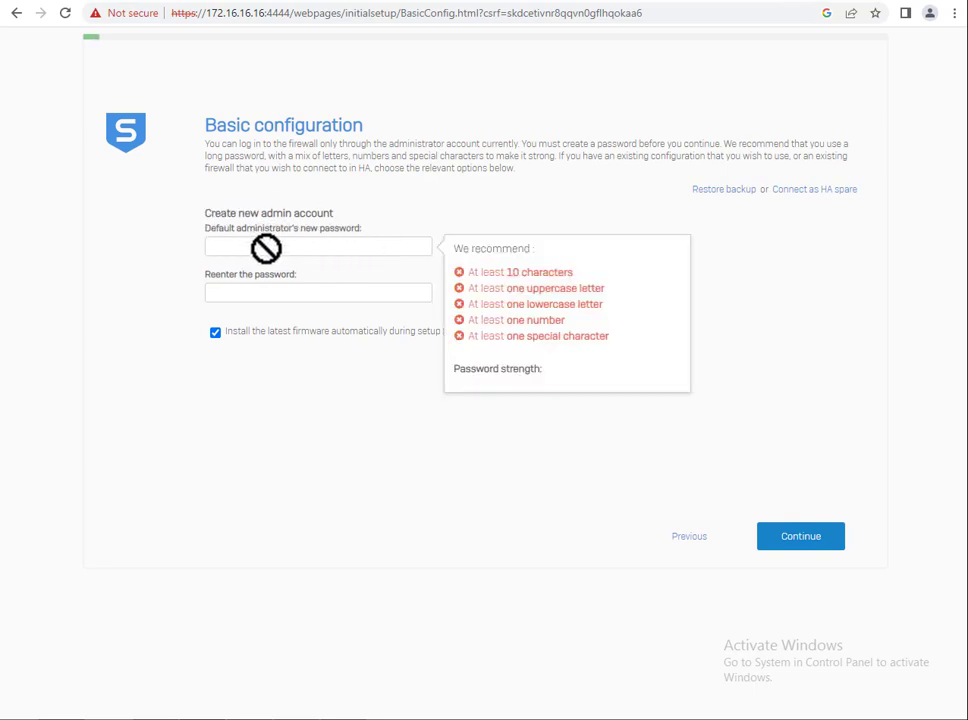
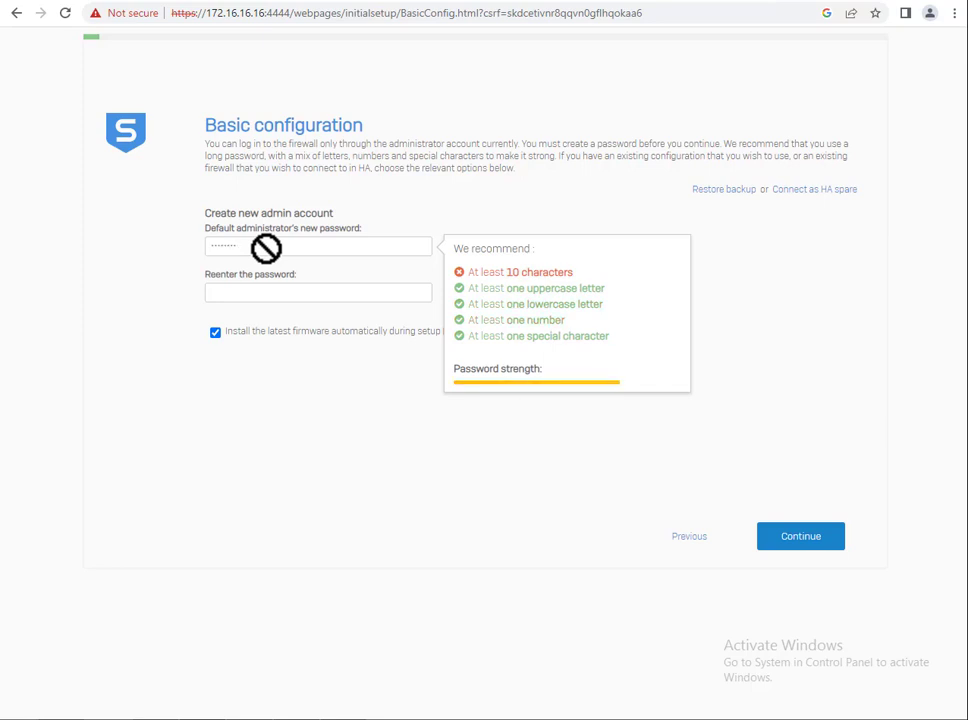
key("Tab")
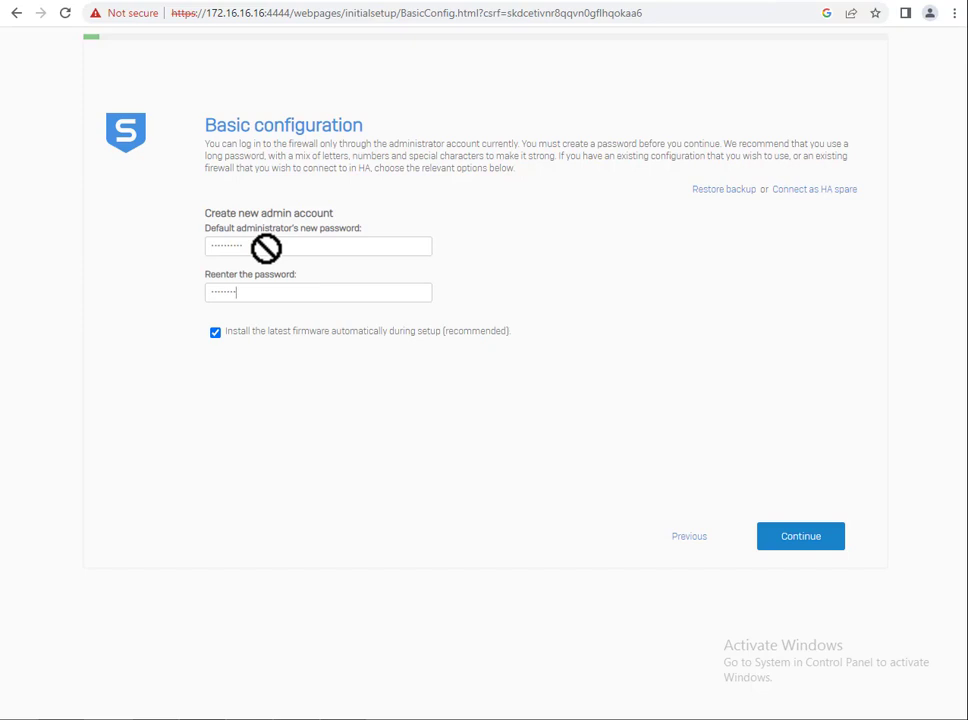
left_click(266, 331)
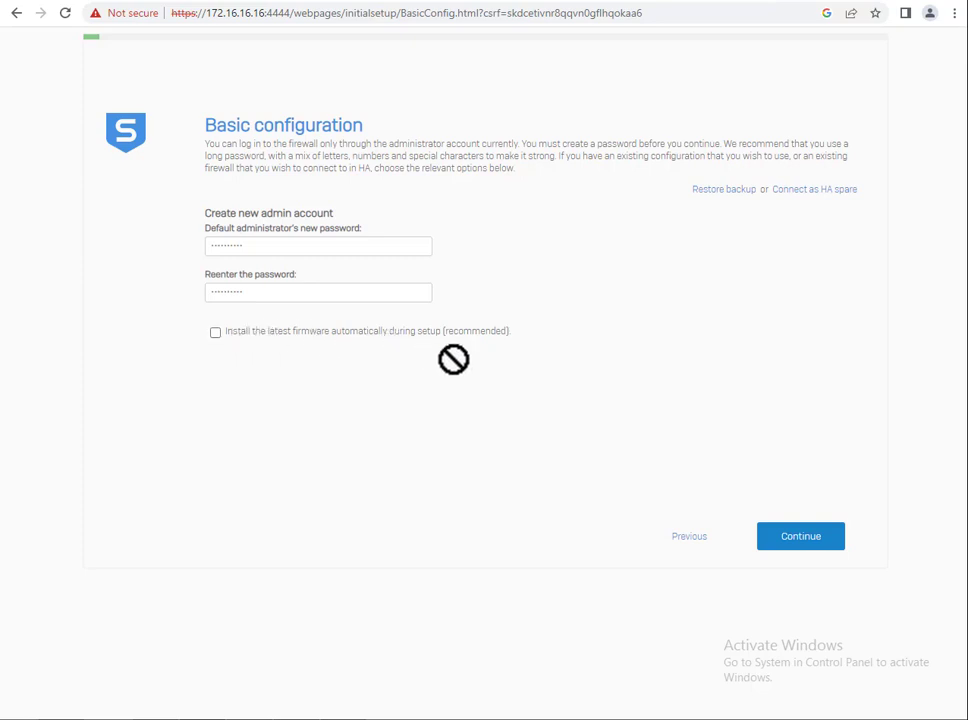
Step: Choose 'Continue offline' and accept the warning about skipping registration
left_click(791, 536)
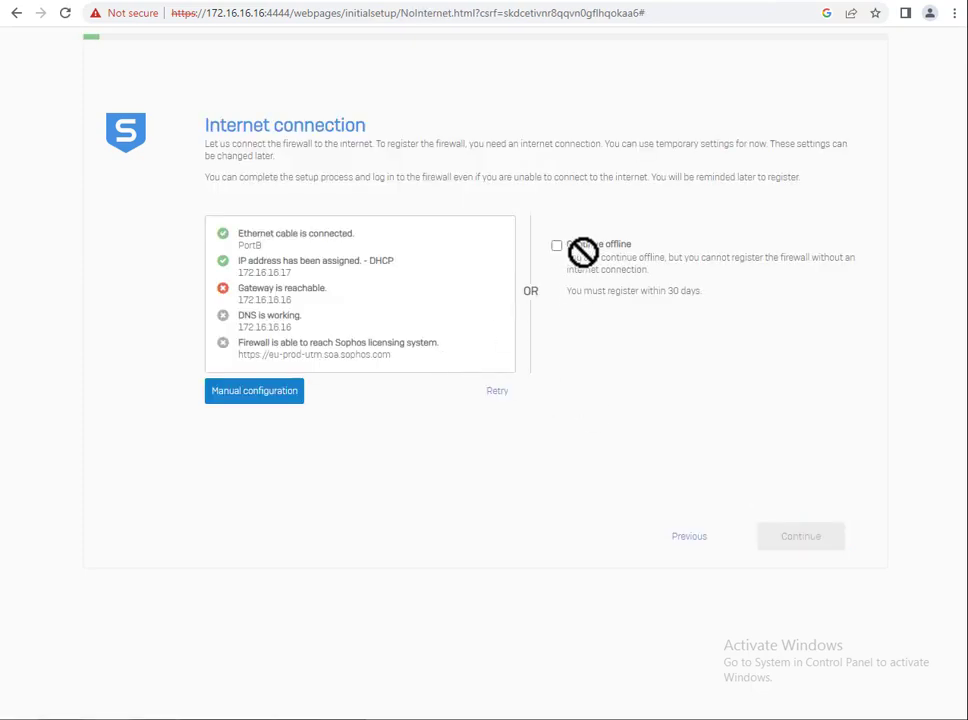
left_click(580, 247)
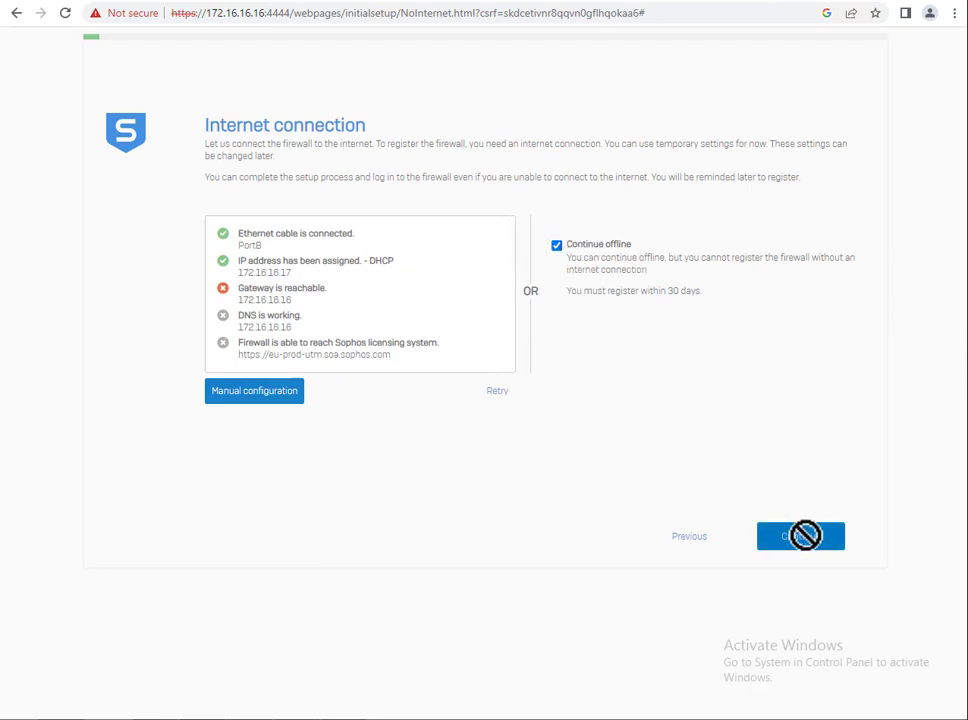
left_click(805, 536)
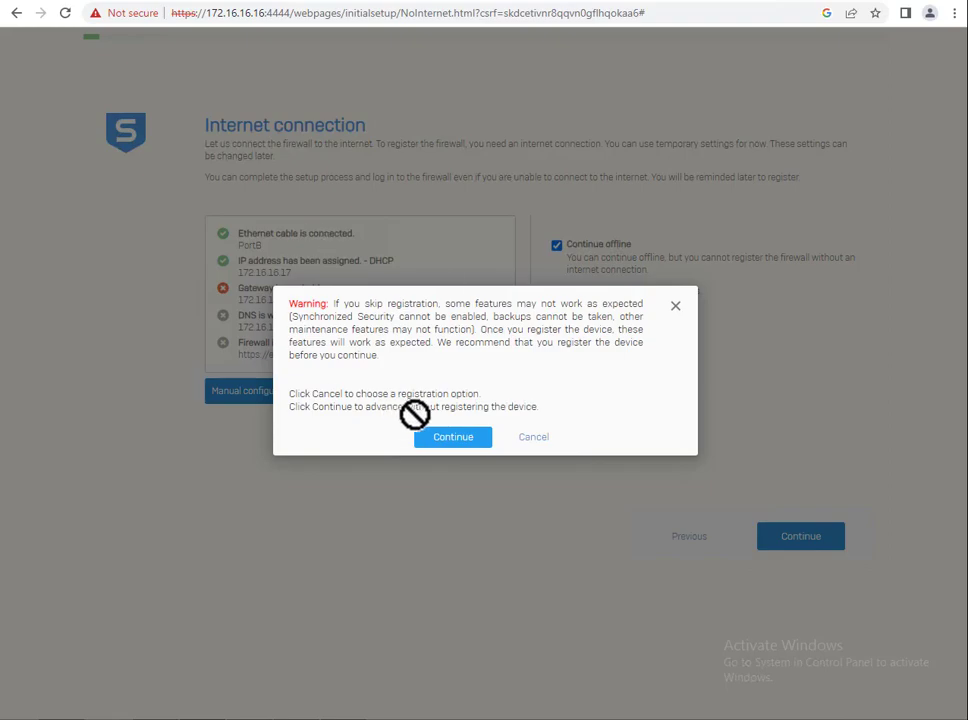
left_click(446, 440)
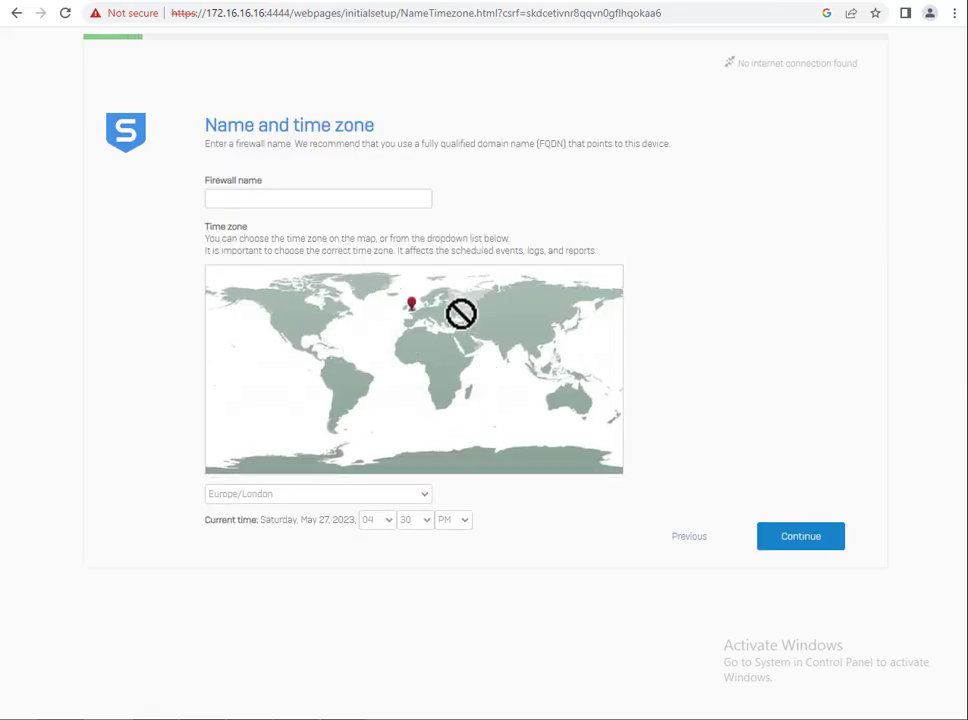
Step: Pick the Africa/Cairo time zone on the map, name the firewall XGMouslyAcademy, and continue
left_click(448, 344)
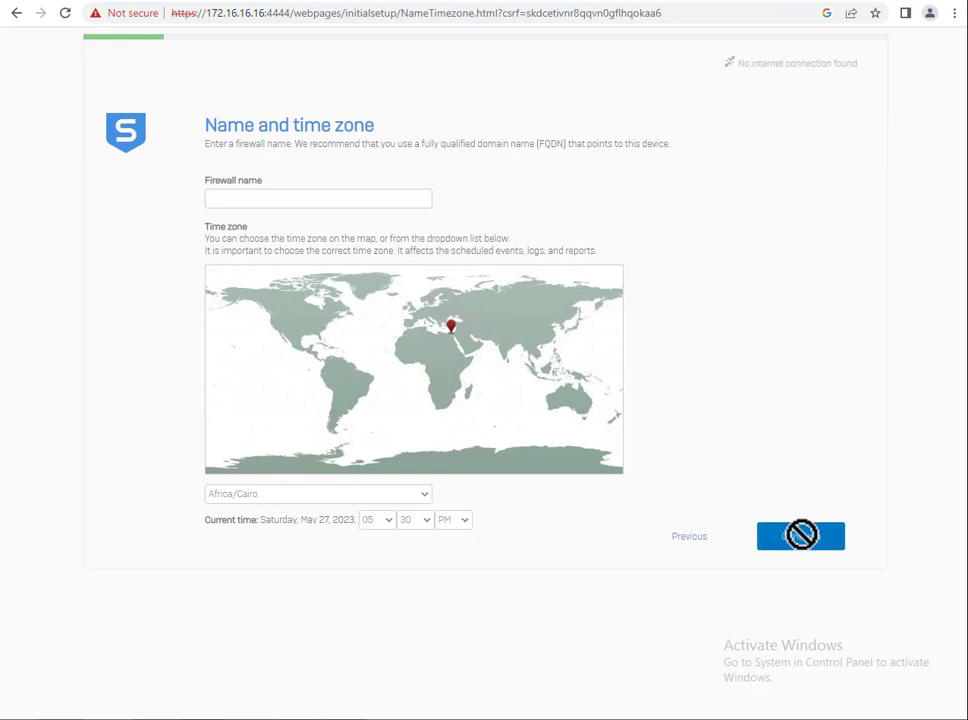
left_click(355, 202)
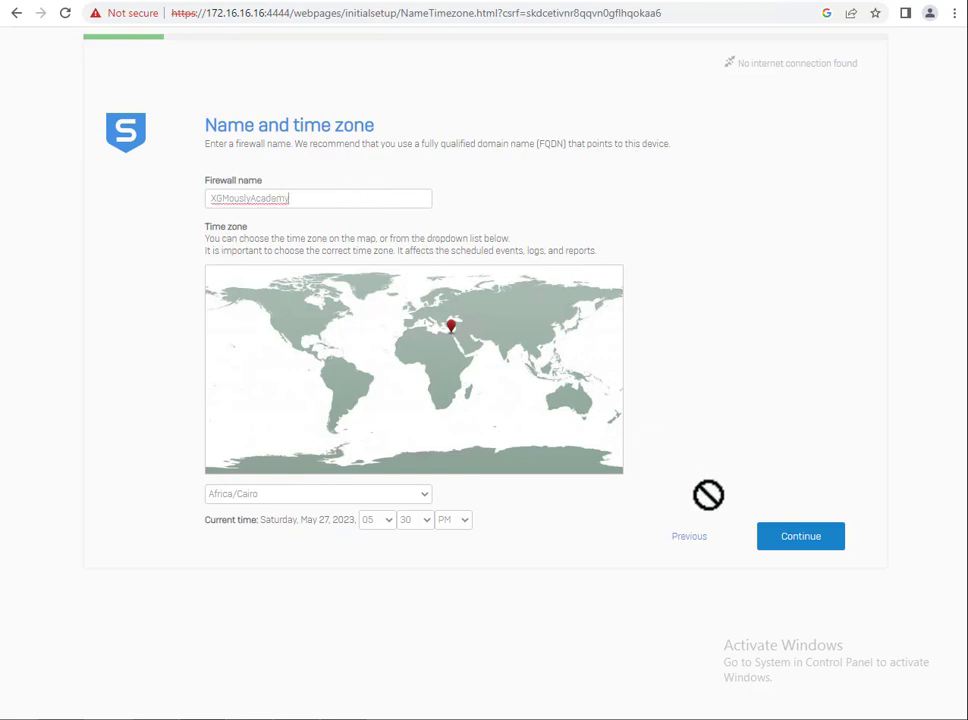
left_click(790, 536)
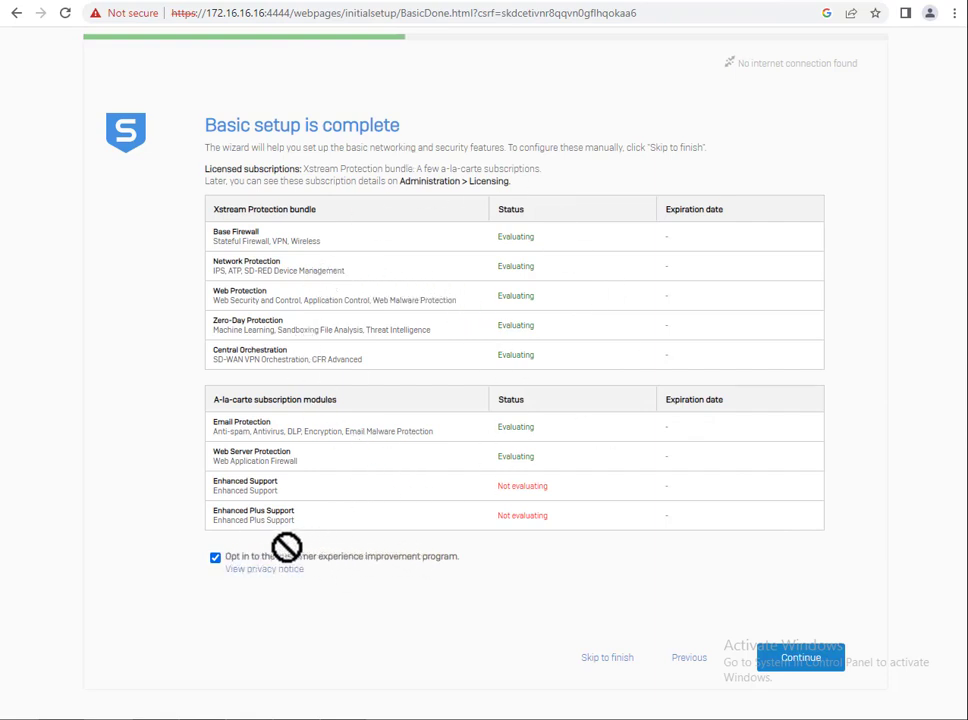
Step: Untick the customer experience opt-in and disable Enable DHCP on the LAN configuration
left_click(250, 558)
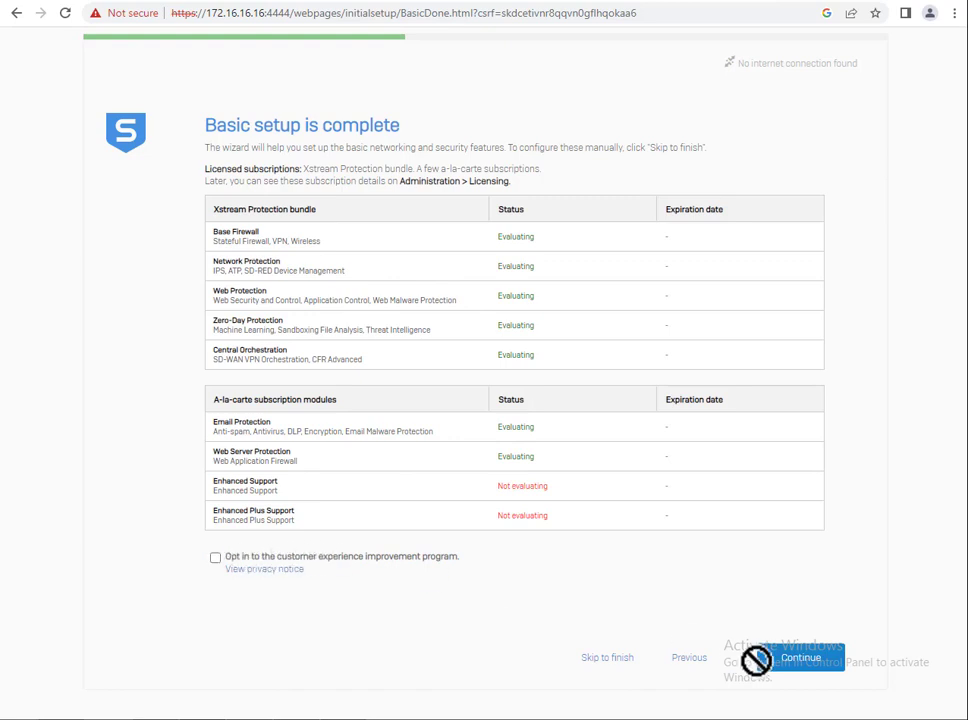
left_click(786, 653)
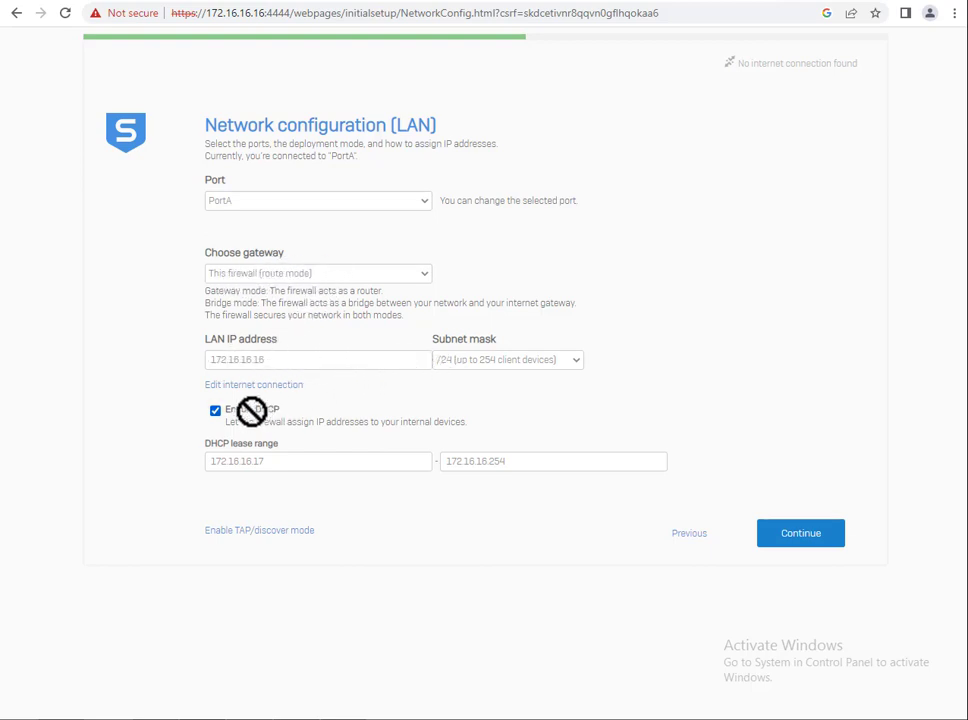
left_click(251, 409)
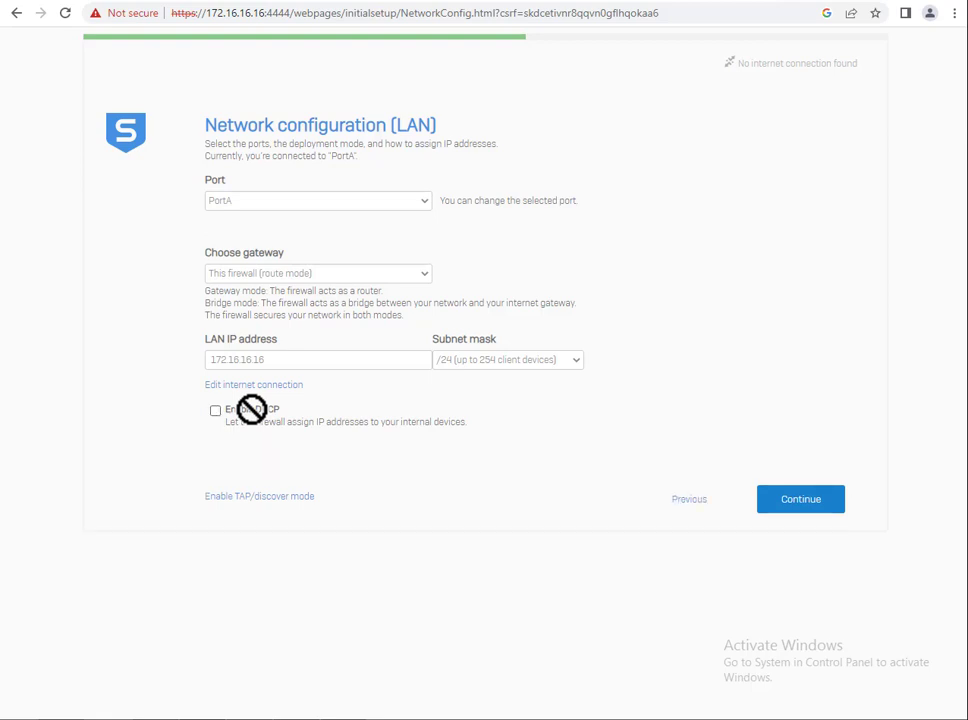
left_click(836, 498)
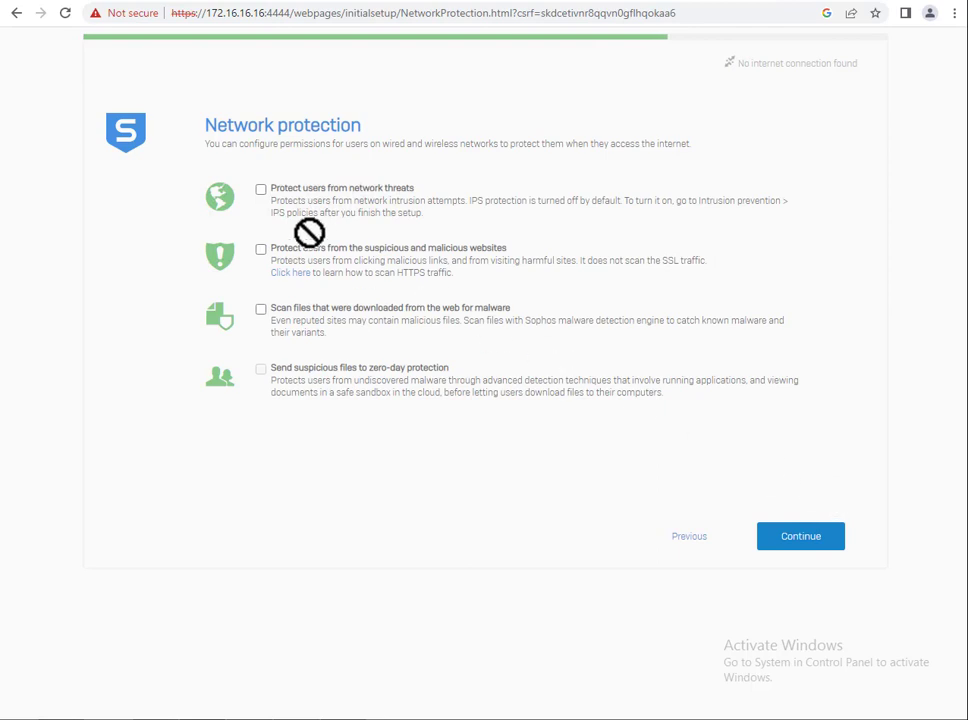
Step: Tick the network threat, malicious website and download-scanning protections, leaving zero-day protection off
left_click(296, 188)
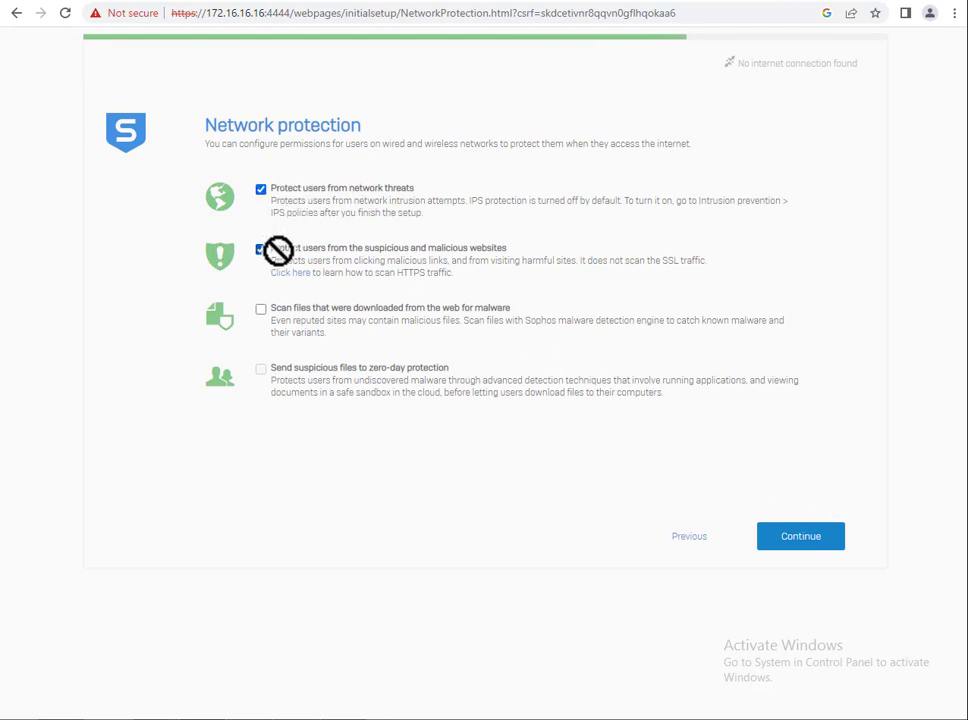
left_click(264, 311)
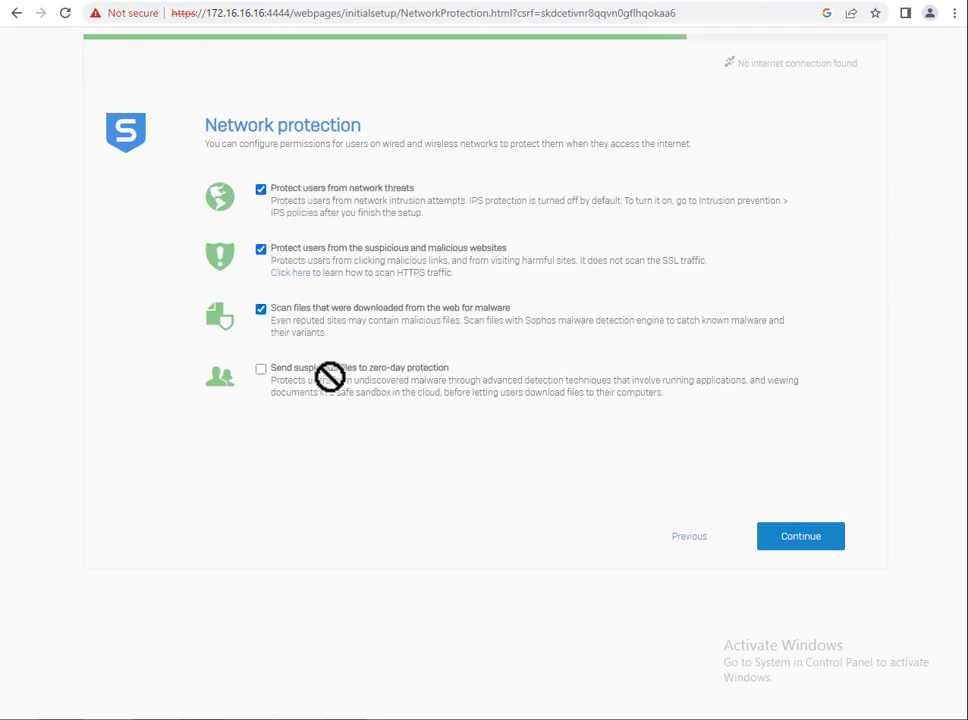
left_click(806, 534)
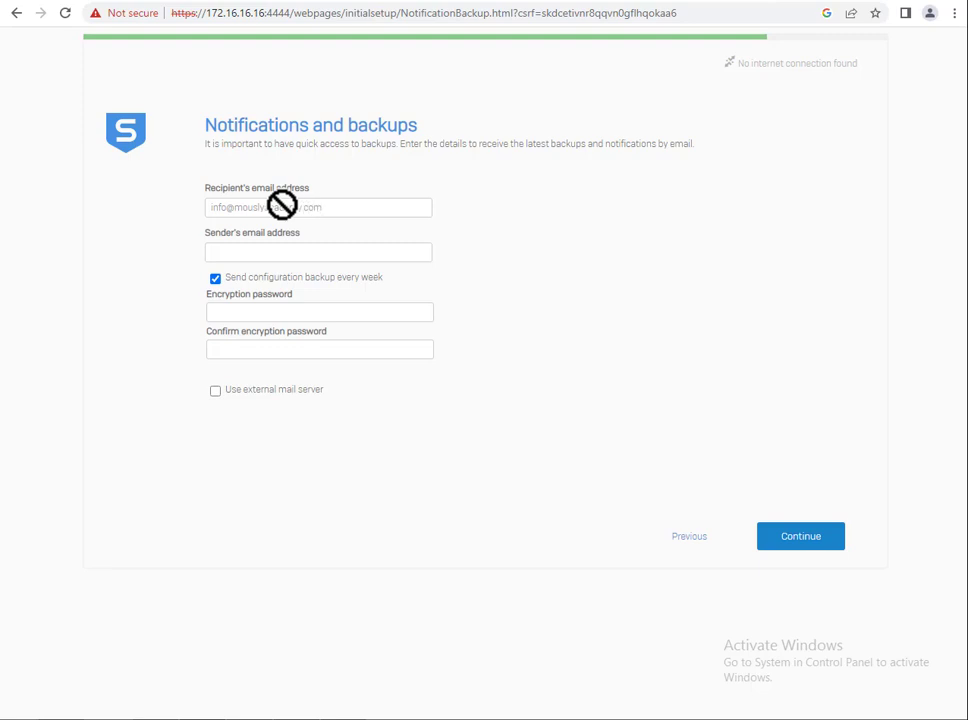
Step: Copy the recipient e-mail address into the sender e-mail field
left_click_drag(335, 209, 194, 197)
right_click(237, 209)
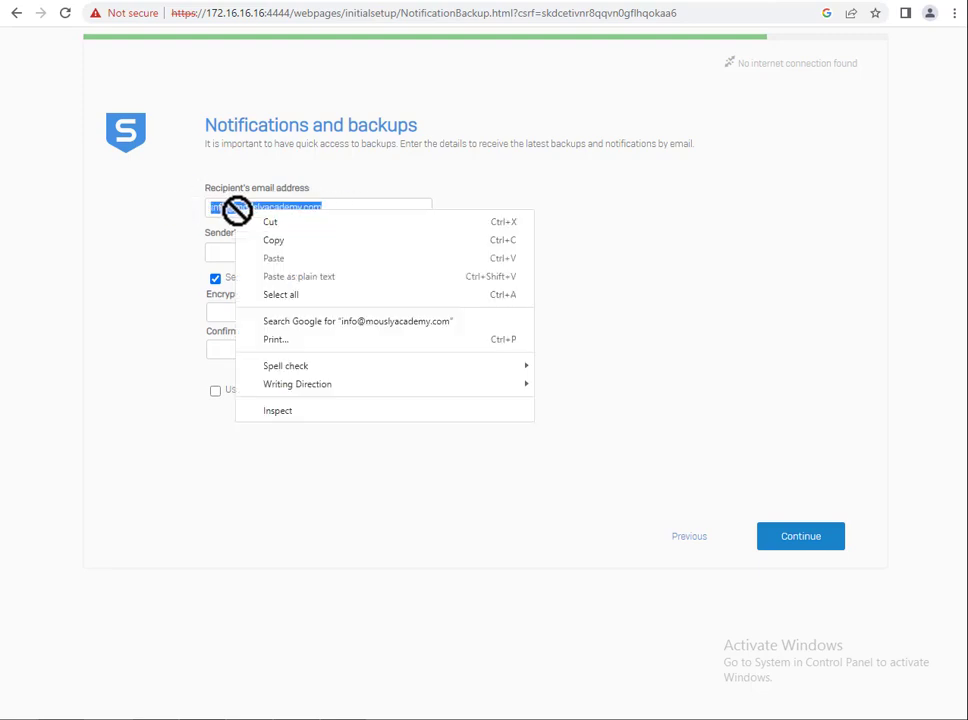
left_click(266, 240)
right_click(248, 252)
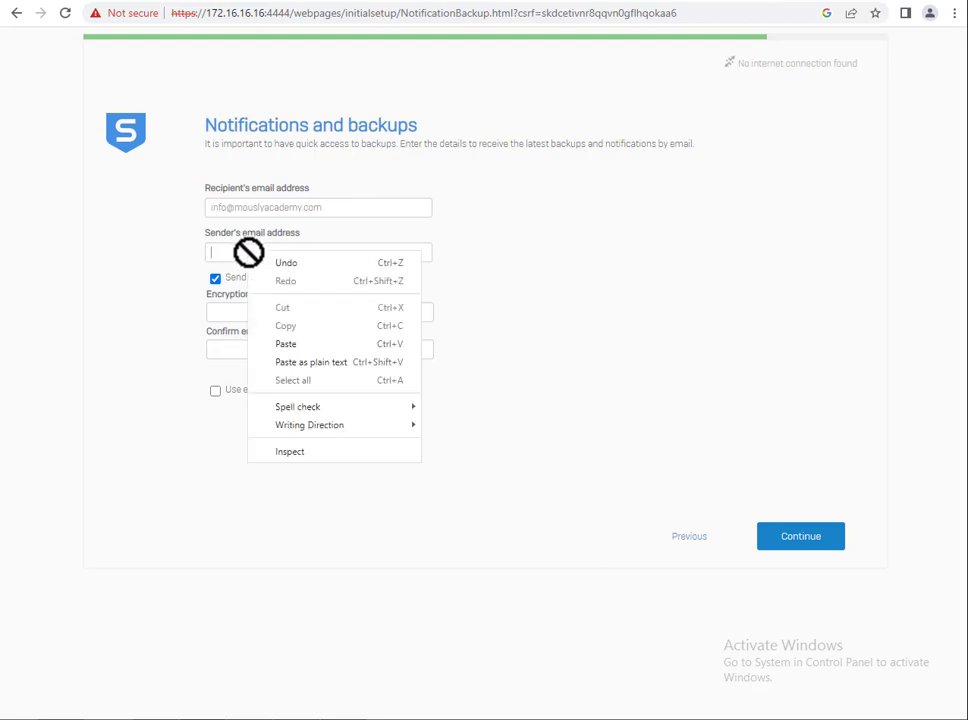
left_click(287, 343)
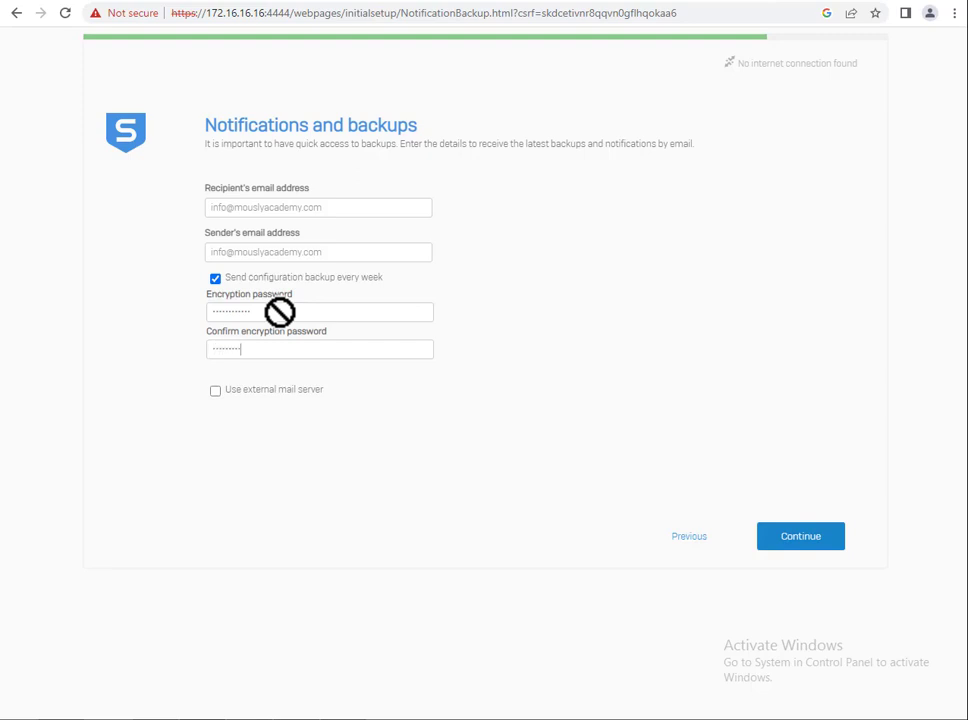
Step: Leave 'Use external mail server' unticked and go on to the Configuration summary
left_click(292, 346)
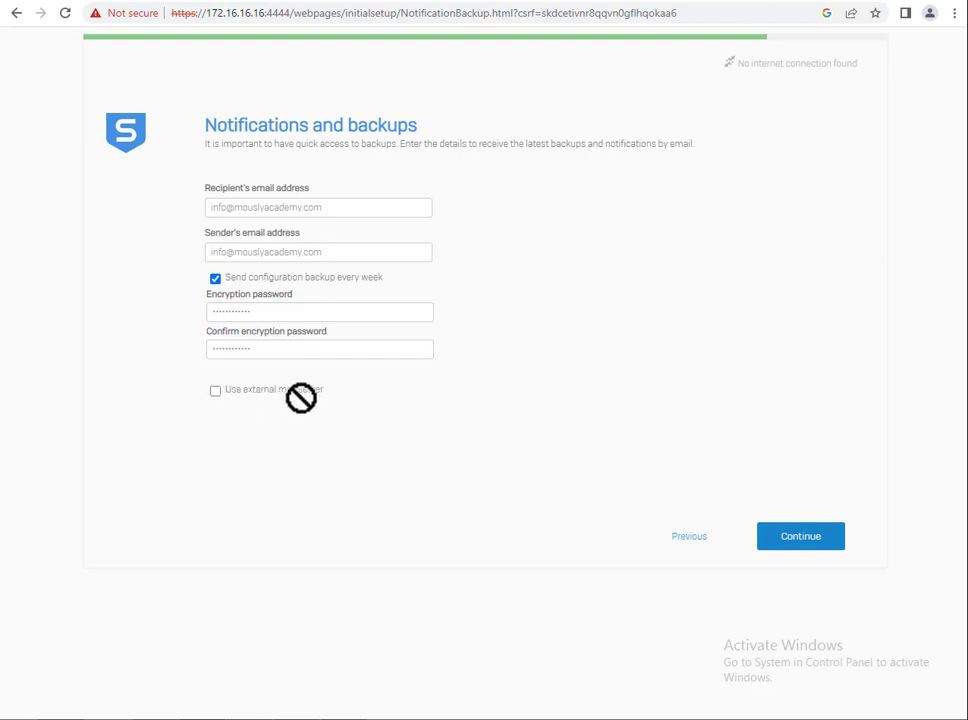
left_click(216, 392)
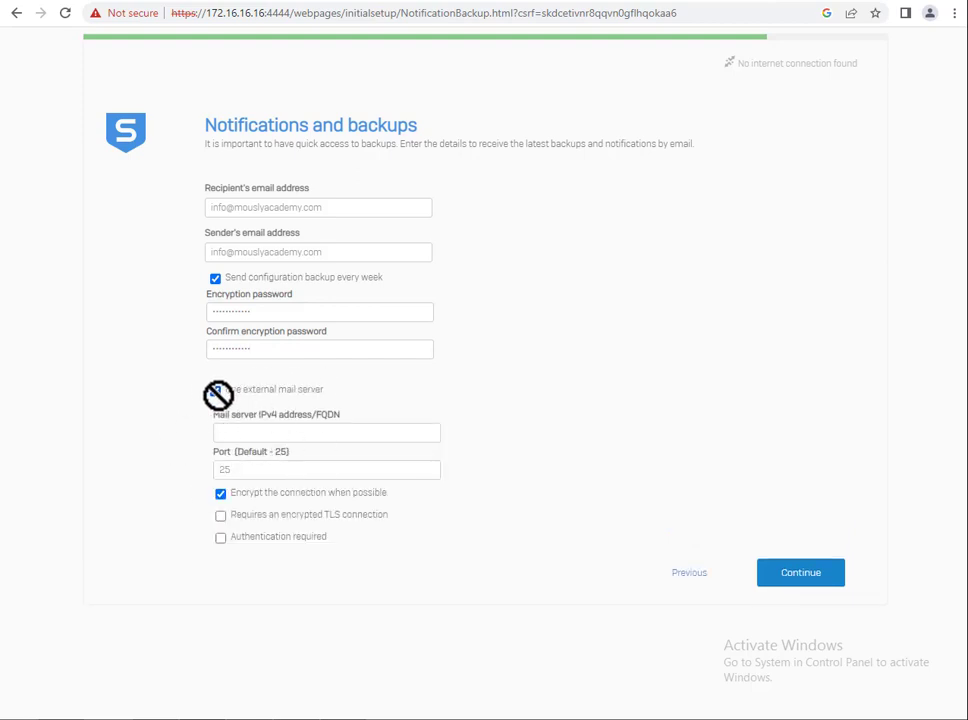
left_click(218, 395)
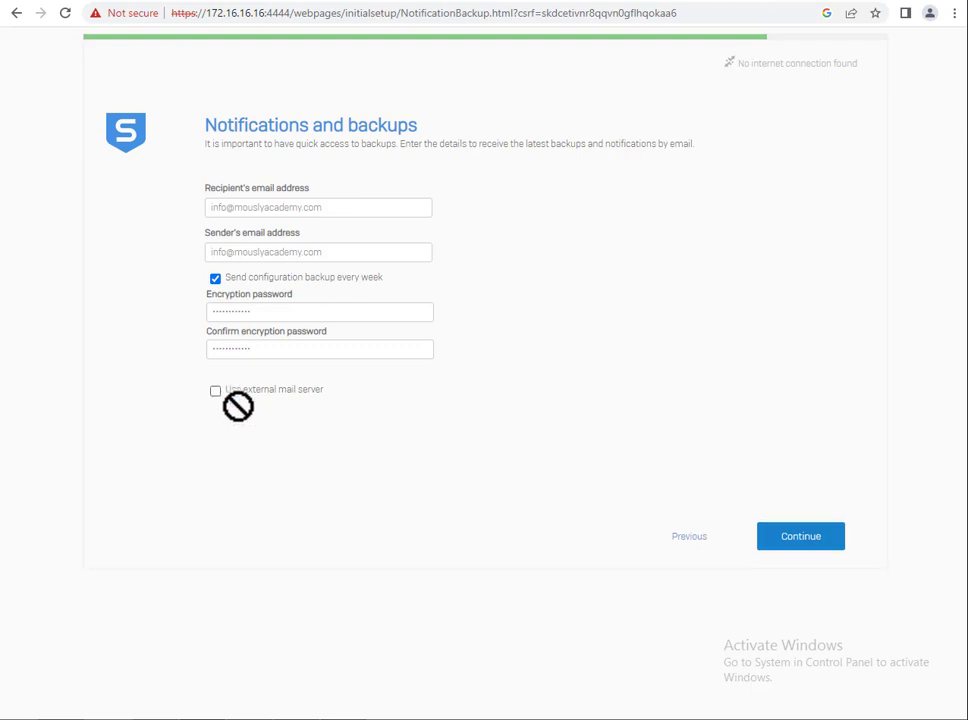
left_click(793, 540)
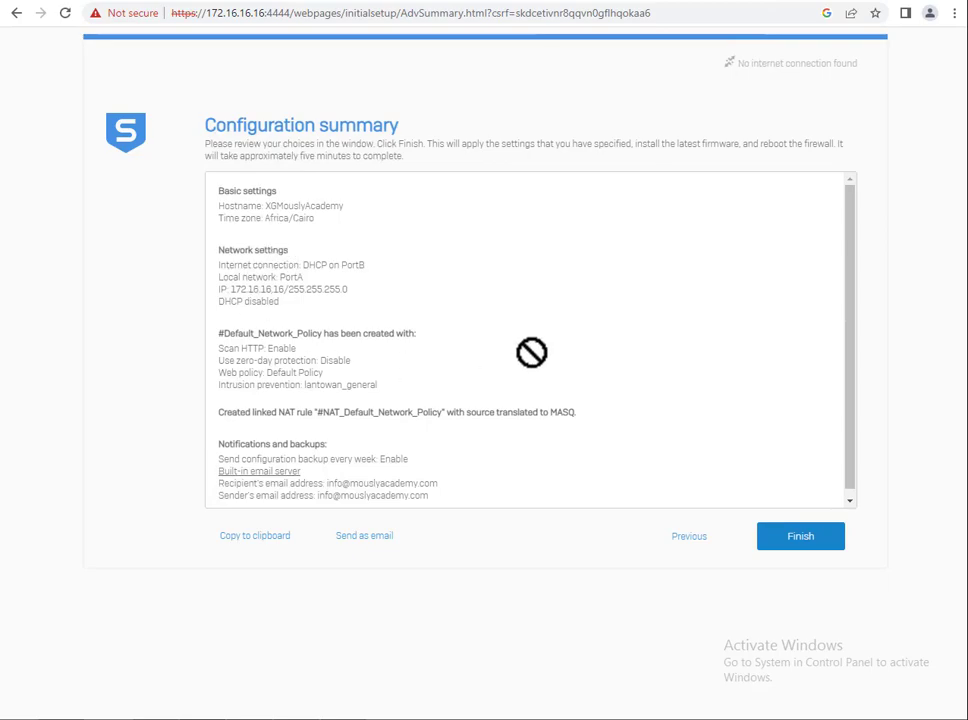
Step: Finish the setup wizard from the Configuration summary so all settings are applied
left_click(783, 537)
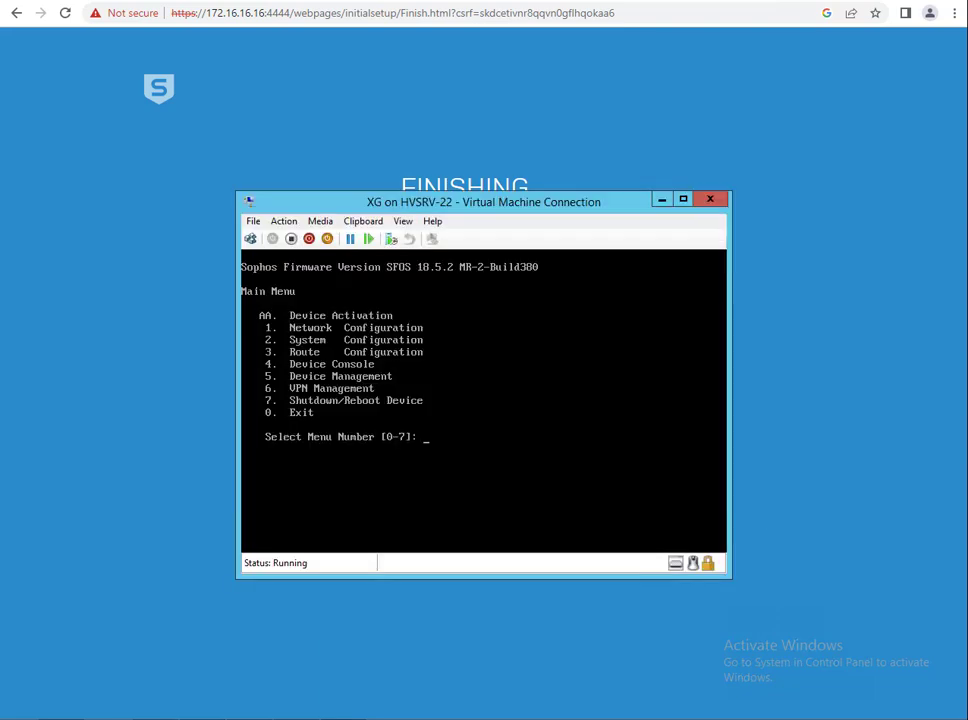
Step: Boot the restarted XG VM into firmware 18_5_2_380 from the GRUB menu
key("alt+Tab")
left_click_drag(502, 202, 774, 152)
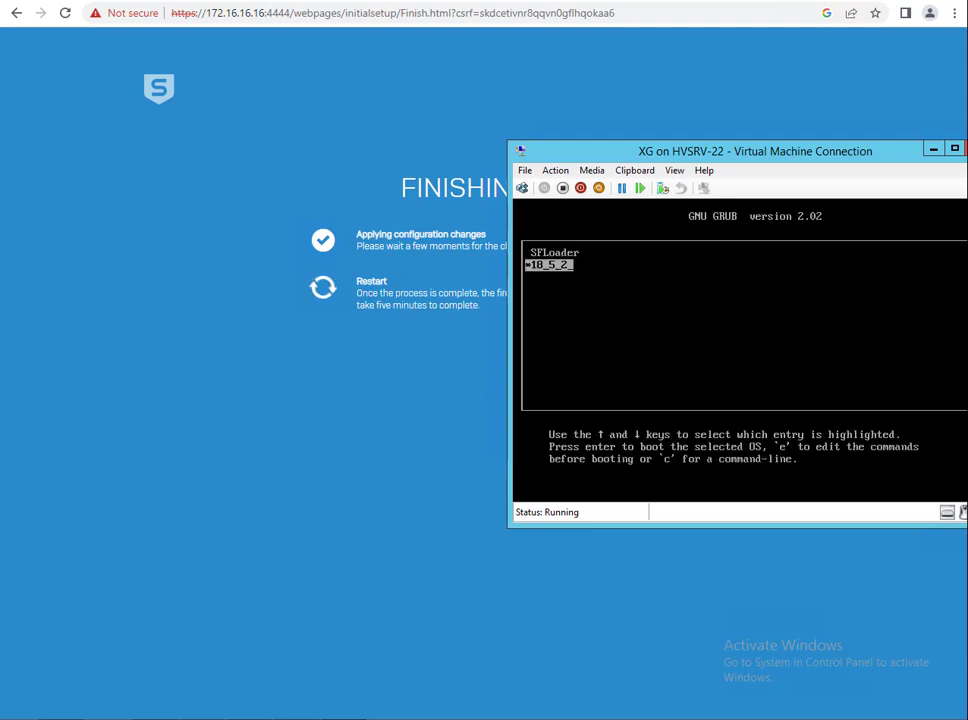
key("Return")
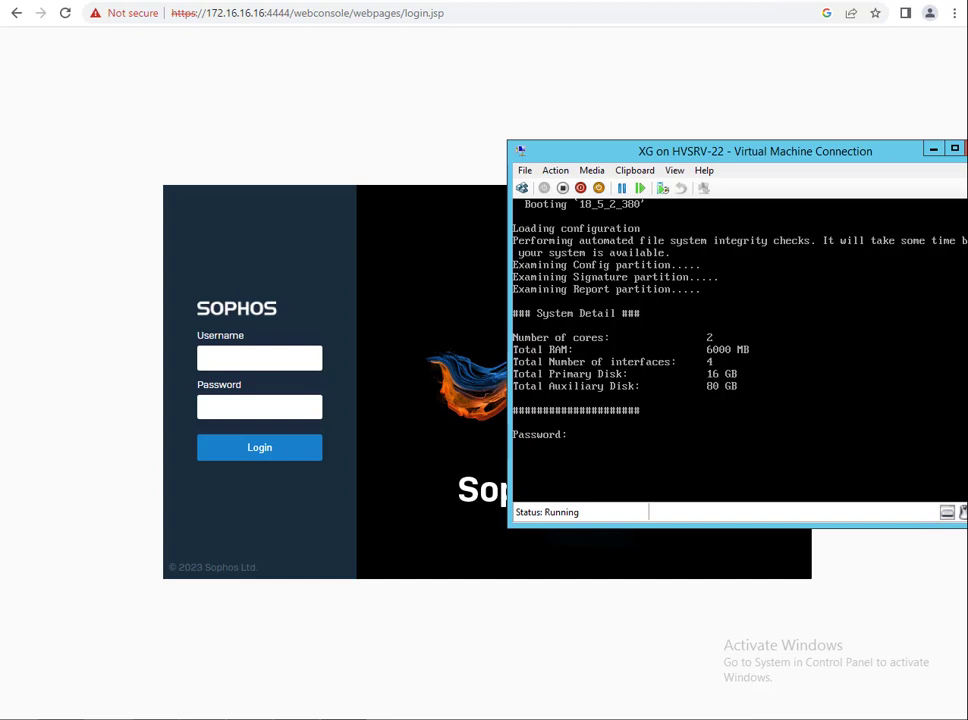
Step: Log in to the web admin console as admin with the administrator password
left_click(243, 357)
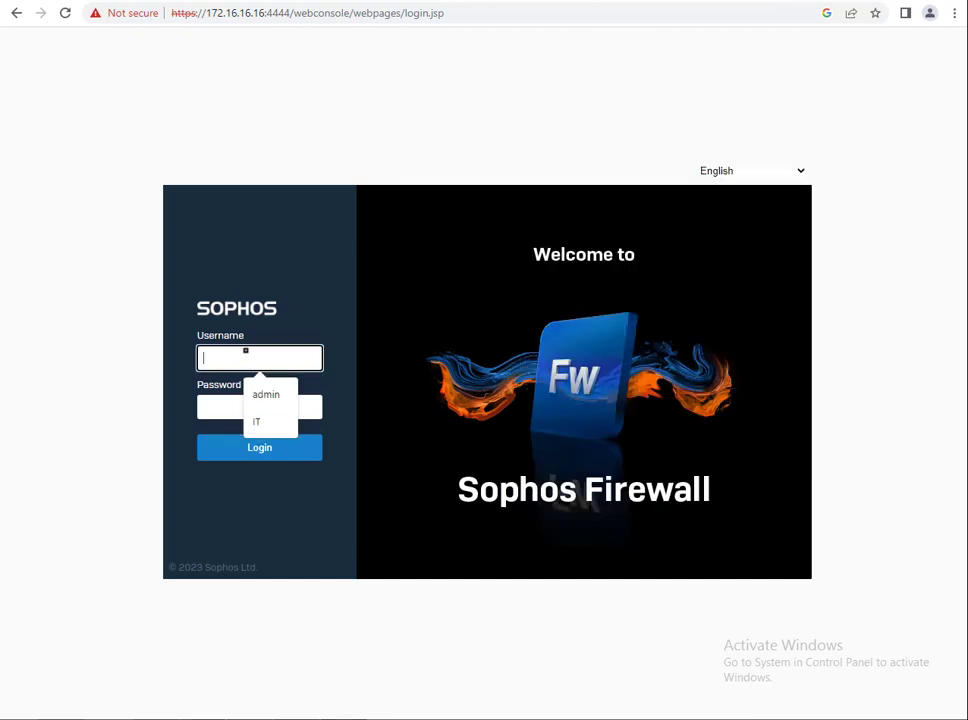
type("admin")
key("Tab")
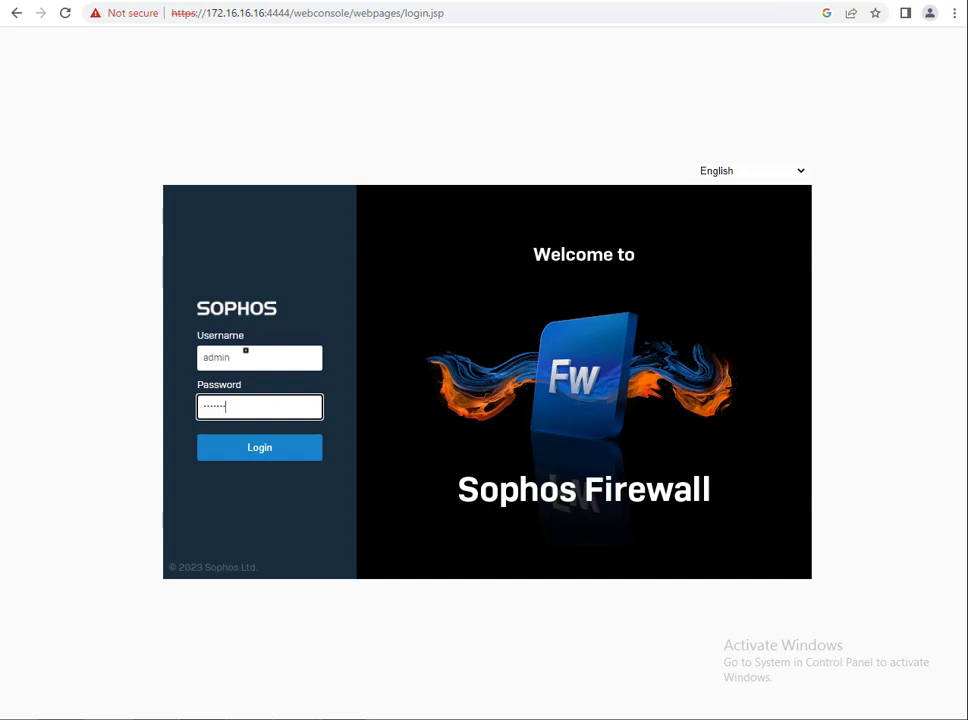
key("Return")
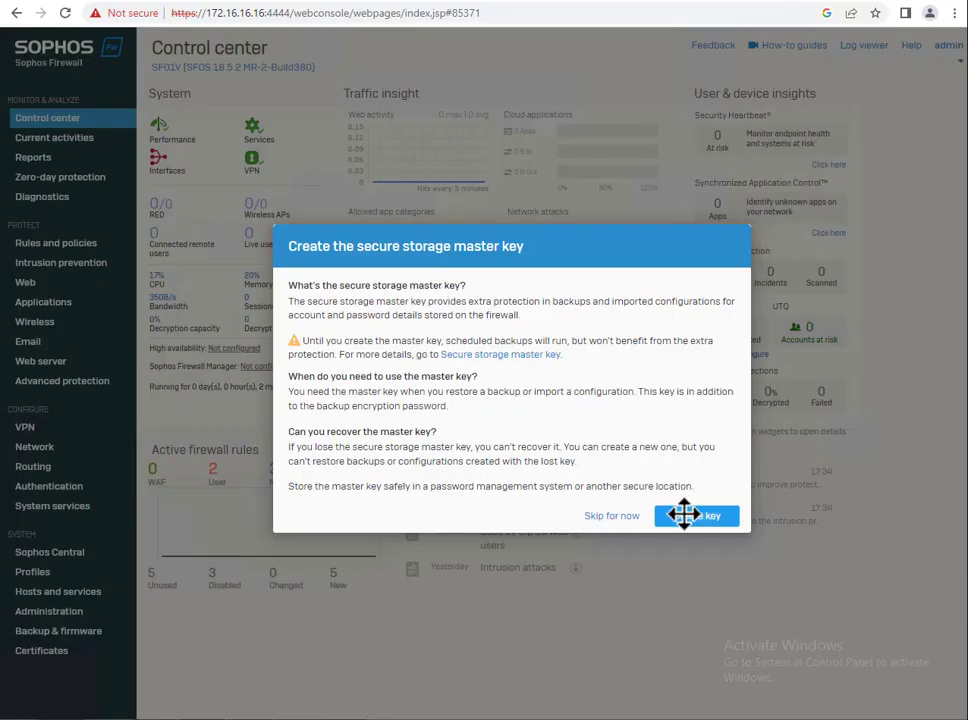
Step: Create and confirm the secure storage master key, acknowledging it is stored safely
left_click(684, 514)
left_click(446, 372)
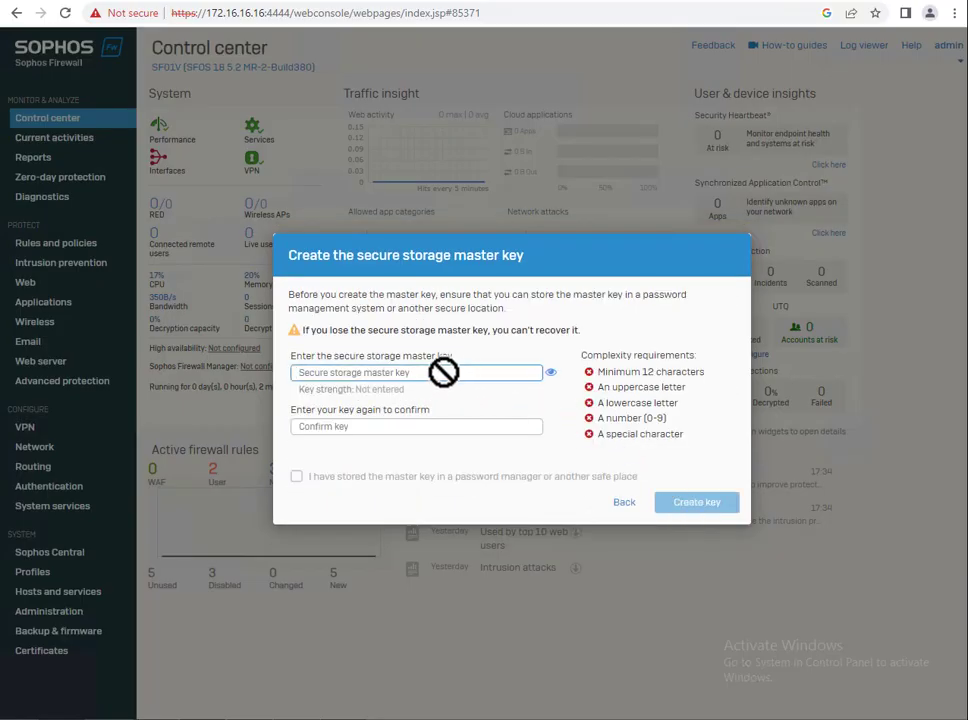
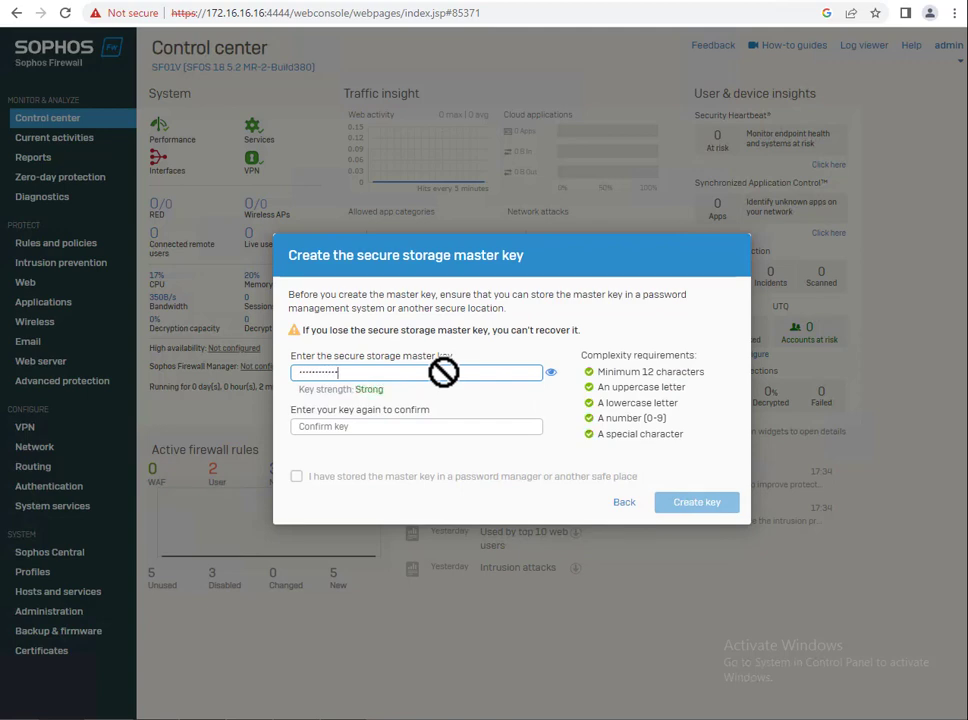
key("Tab")
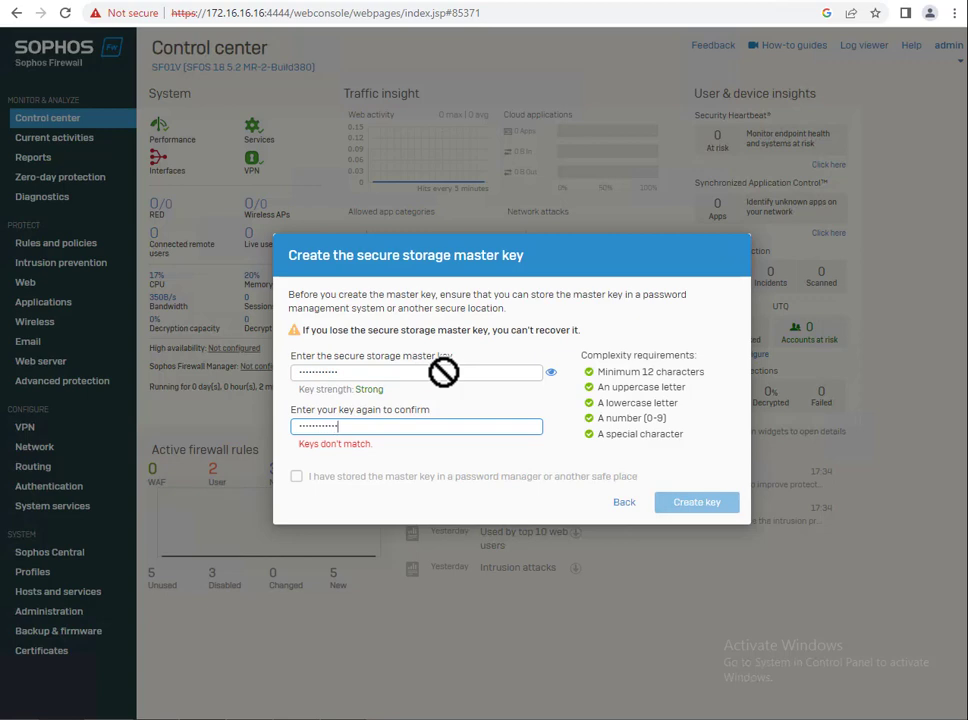
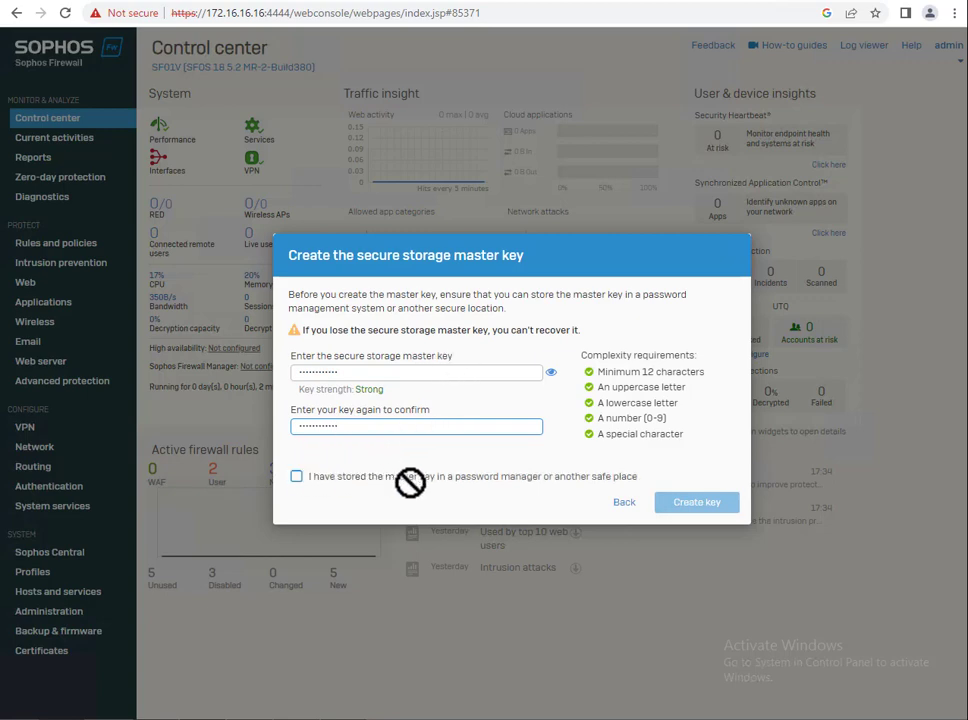
left_click(435, 476)
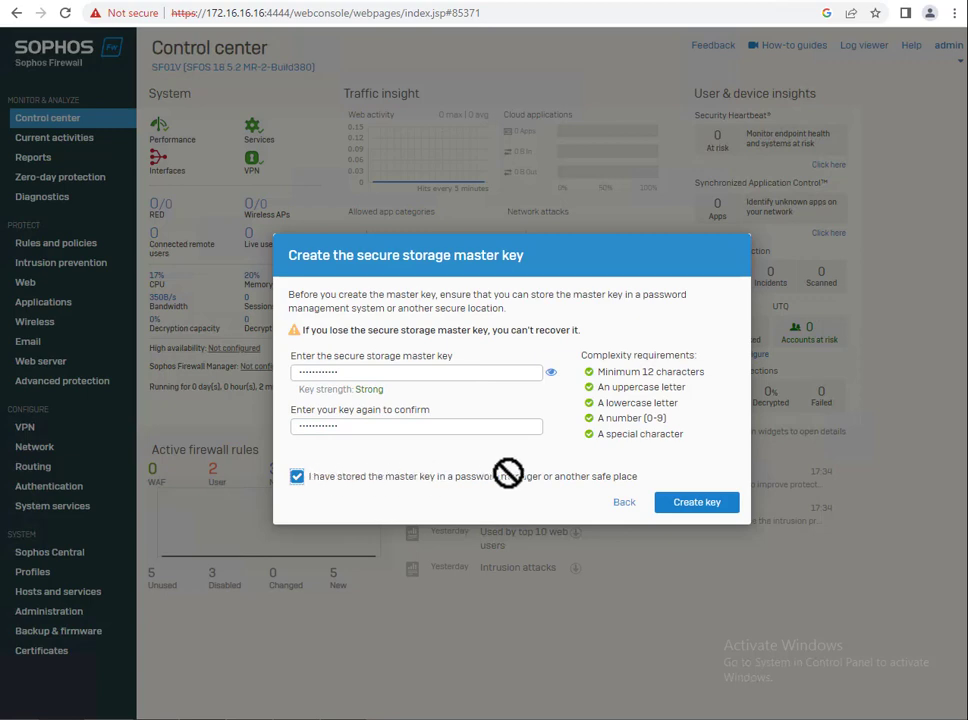
left_click(675, 504)
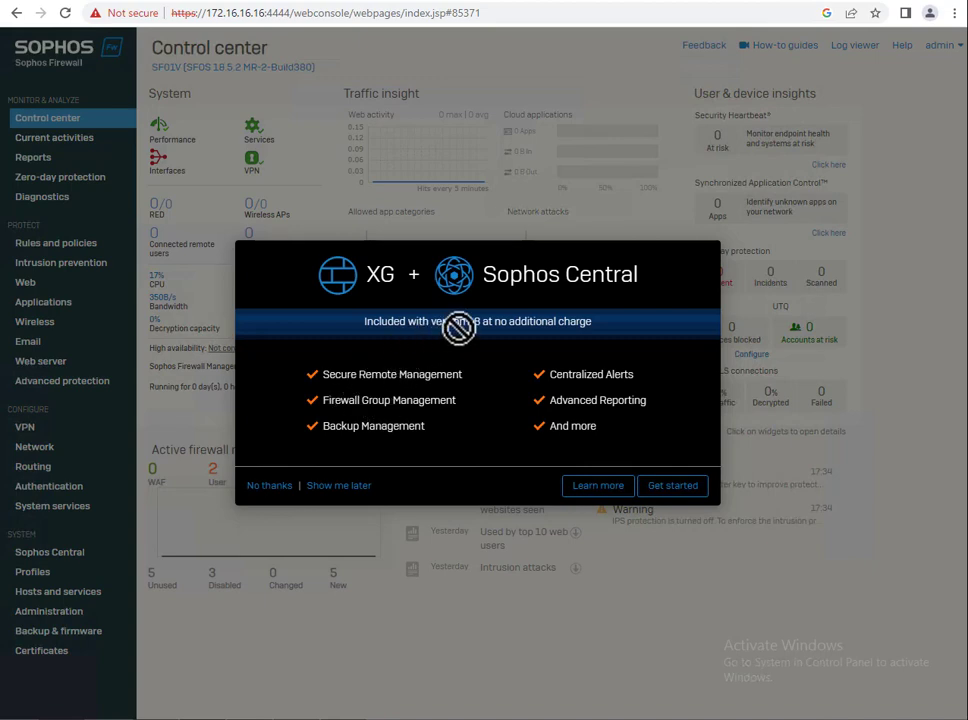
Step: Postpone the Sophos Central promotion, browse Current activities and Reports, then go to Network
left_click(348, 486)
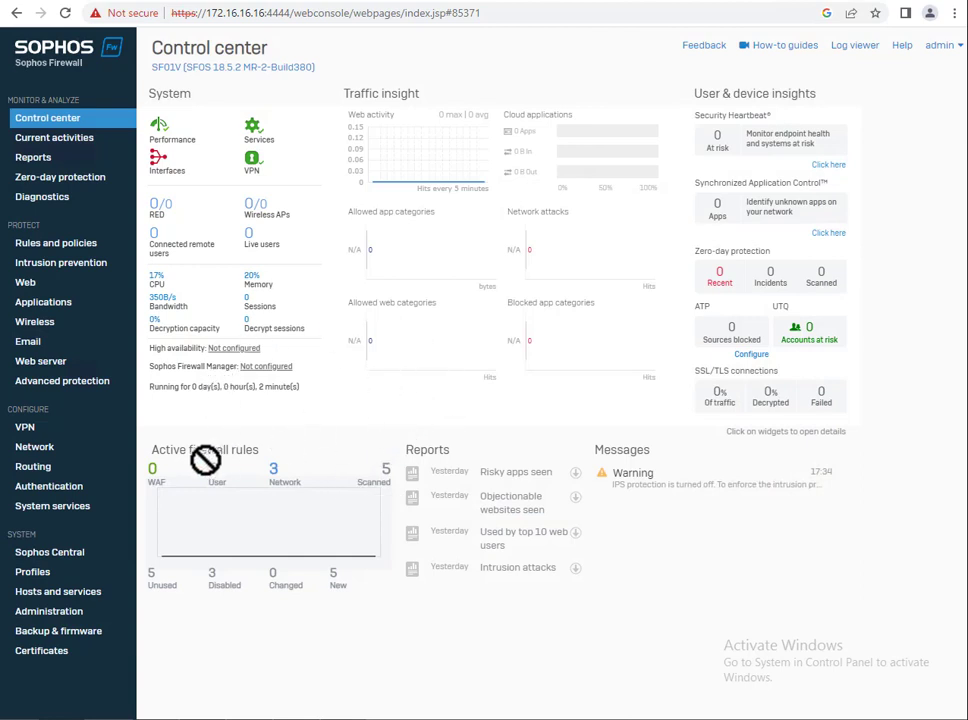
left_click(63, 145)
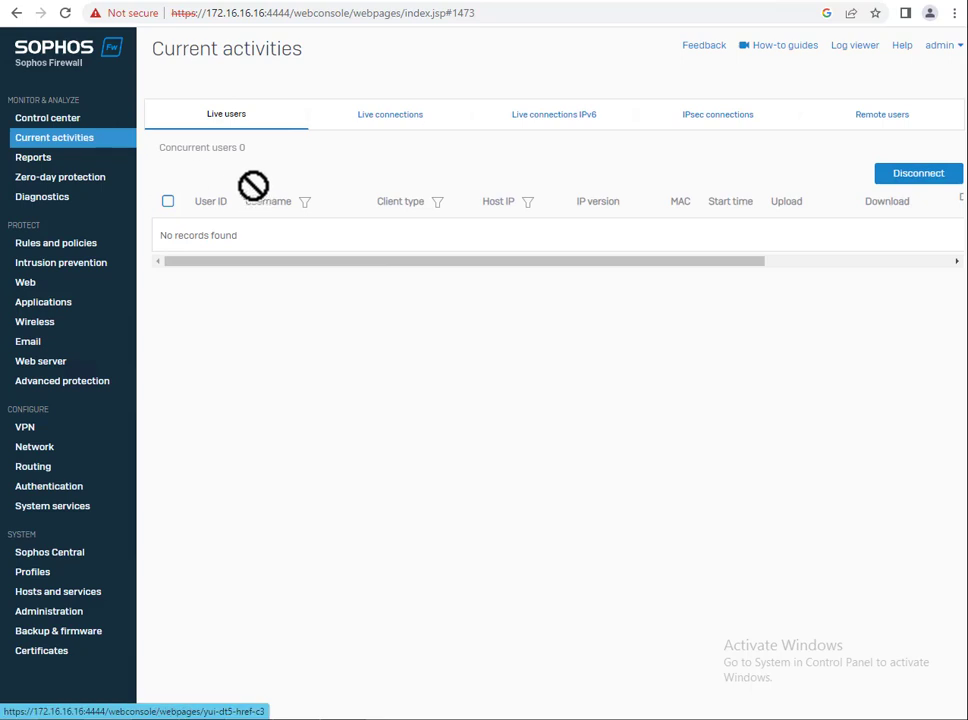
left_click(42, 157)
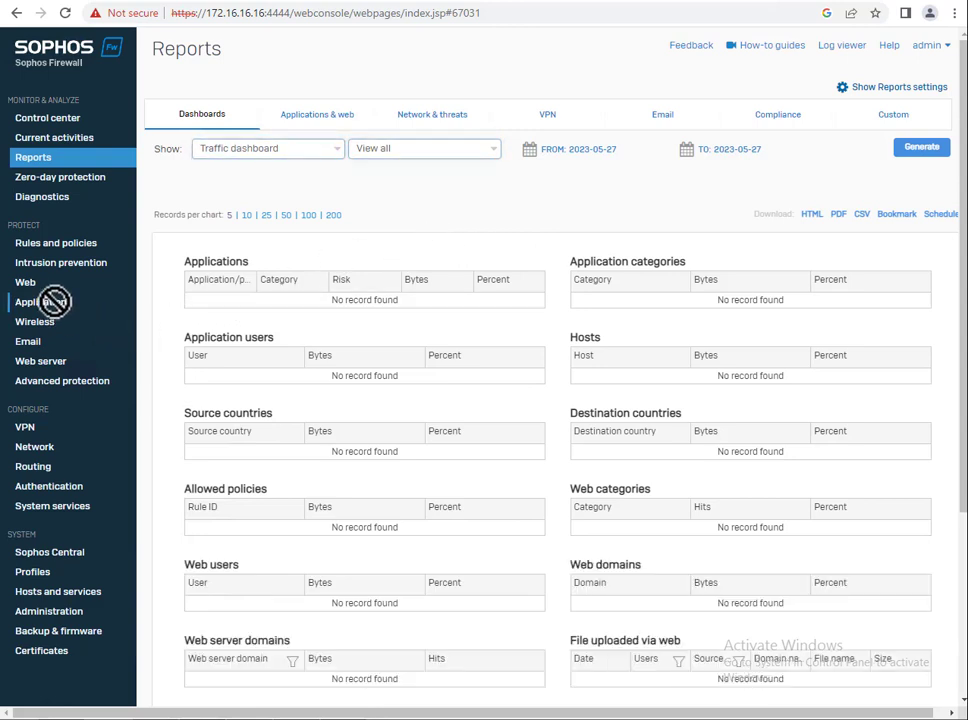
left_click(47, 441)
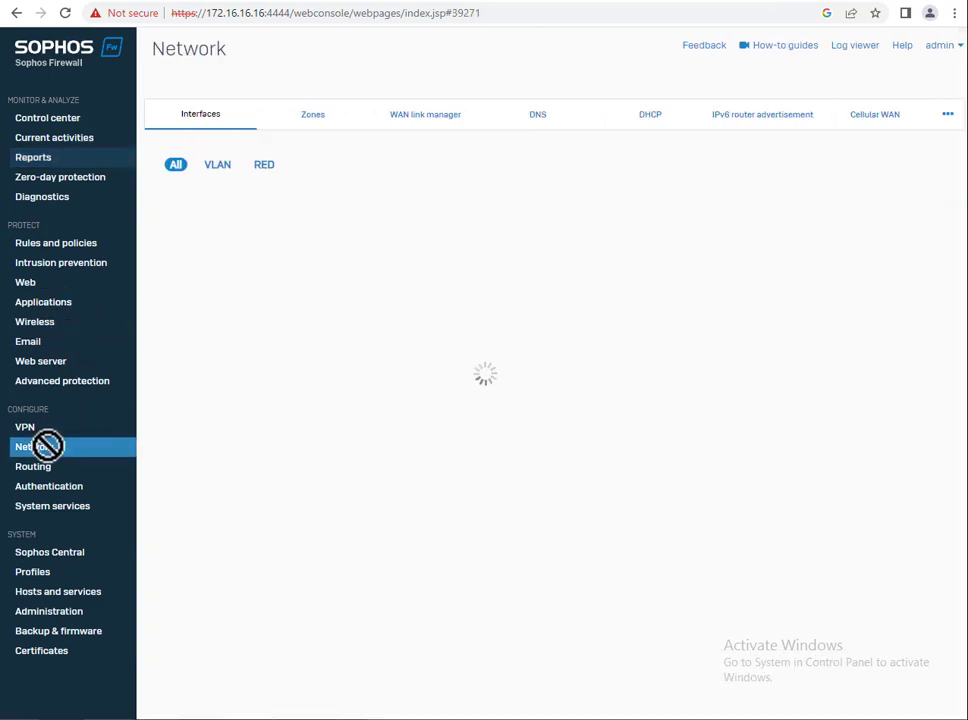